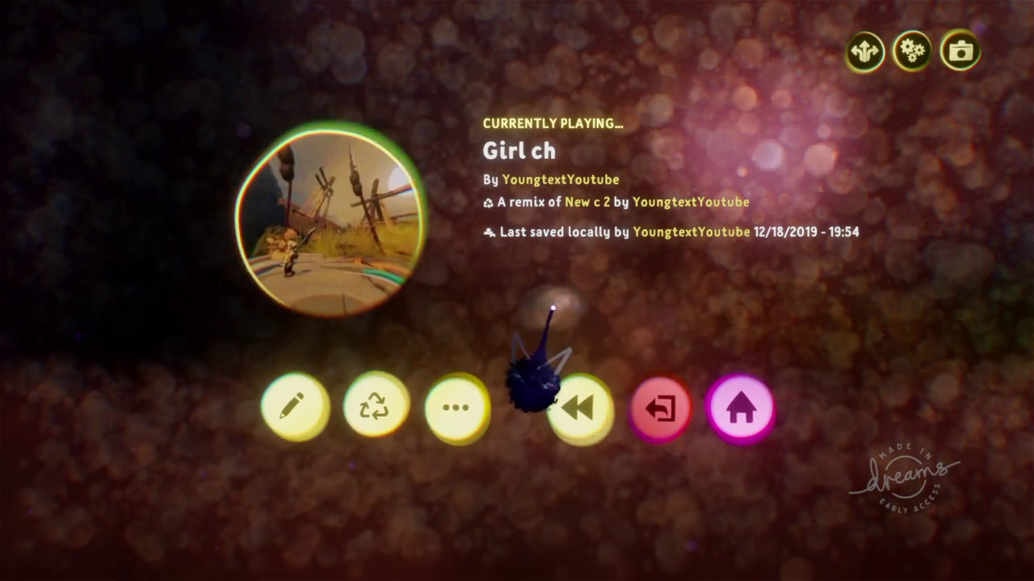
Play the Girl ch scene against the green puppet, pausing and resuming the fight.
key("Escape")
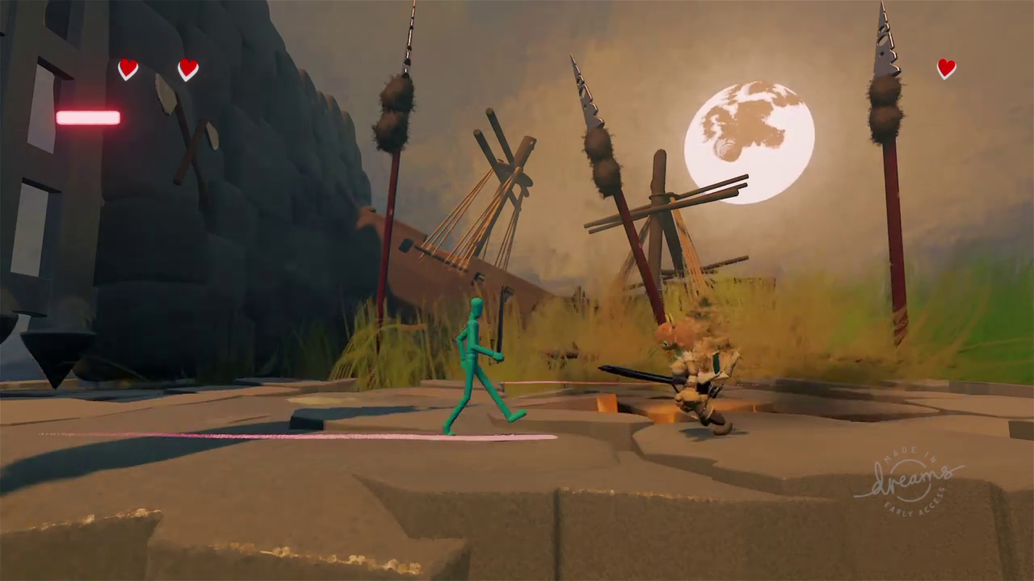
key("Escape")
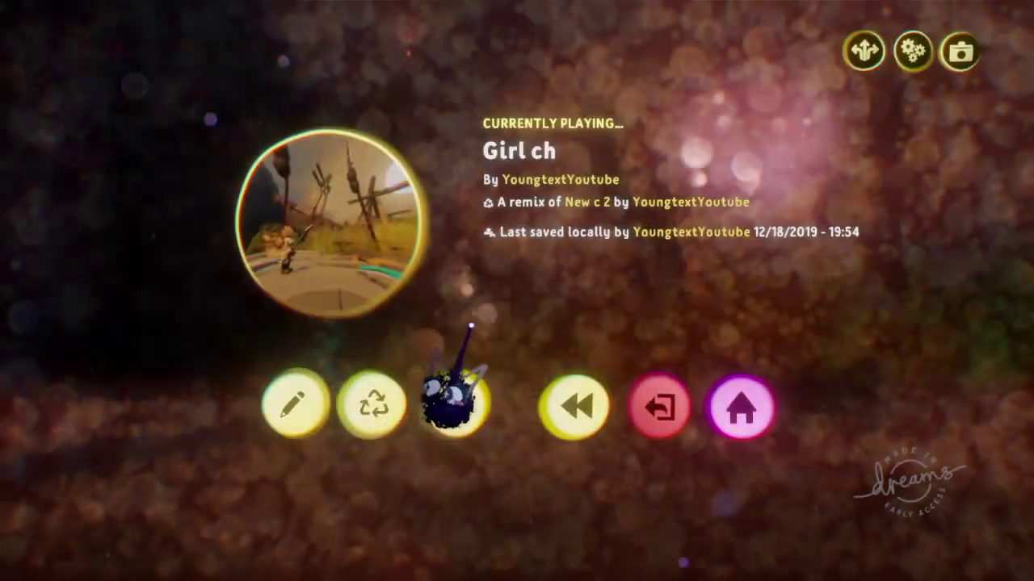
key("Escape")
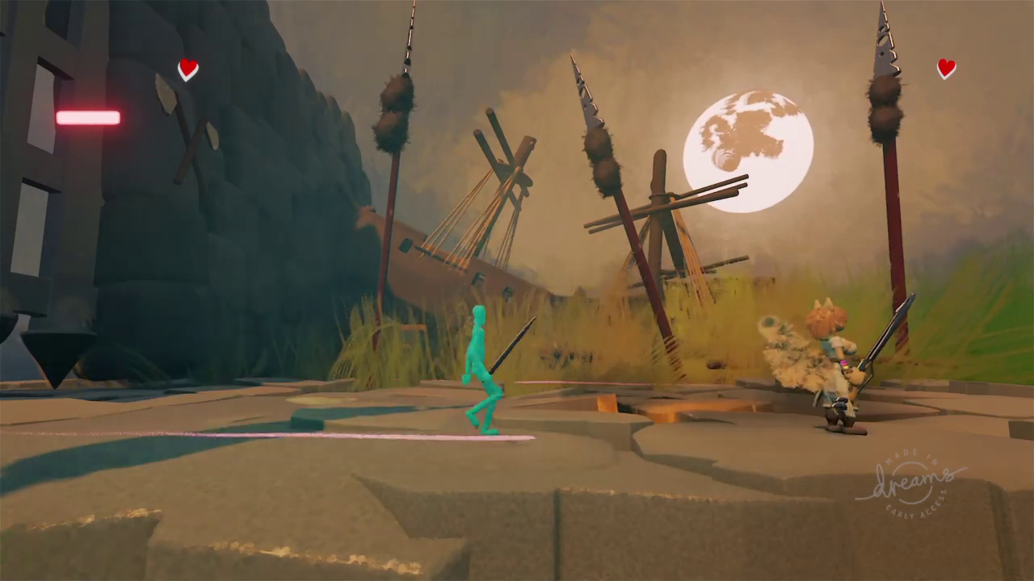
key("Escape")
key("Escape")
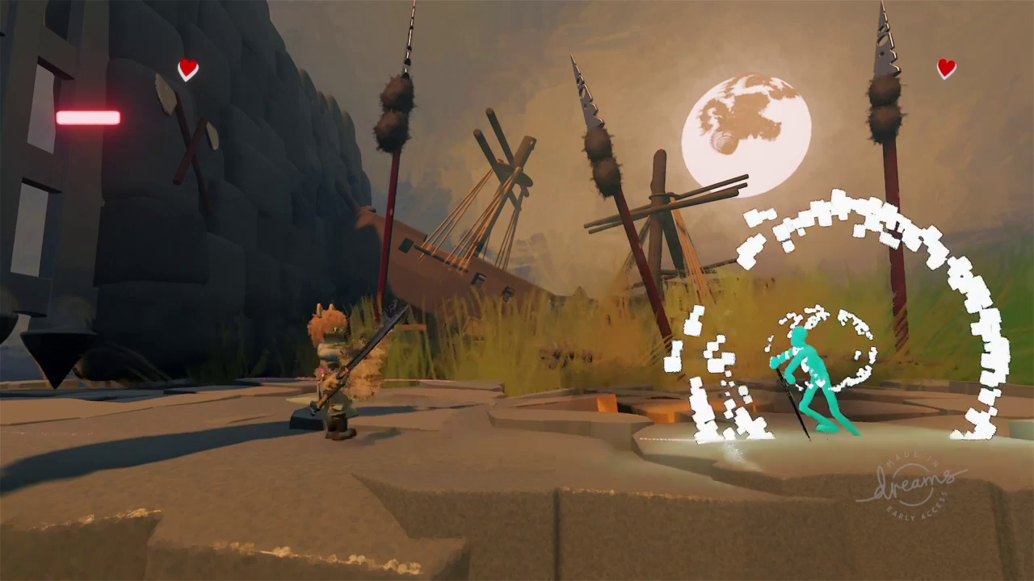
key("Escape")
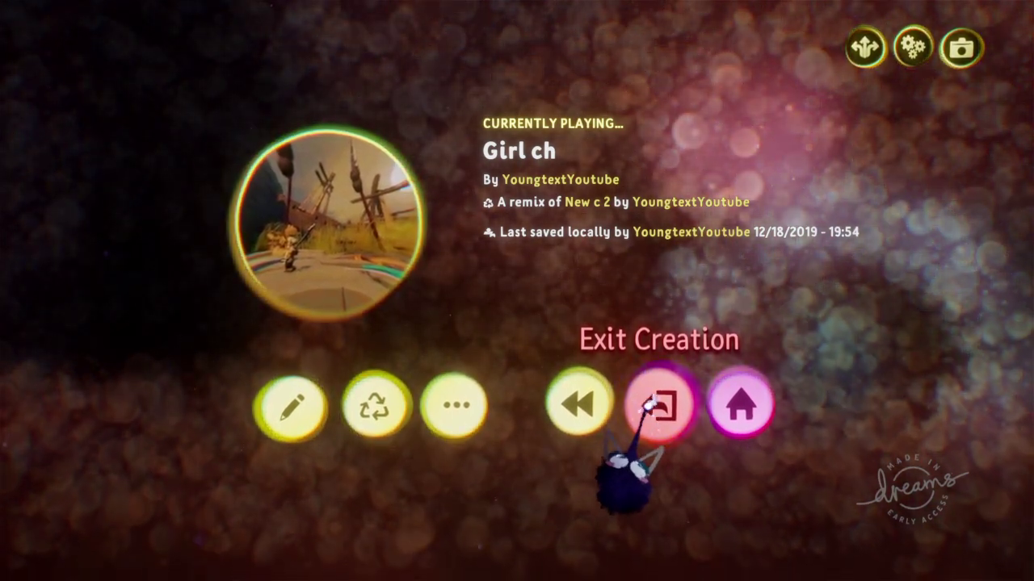
Switch the Girl ch scene to editing and look at the Sparks effect among the creations available to stamp.
left_click(303, 406)
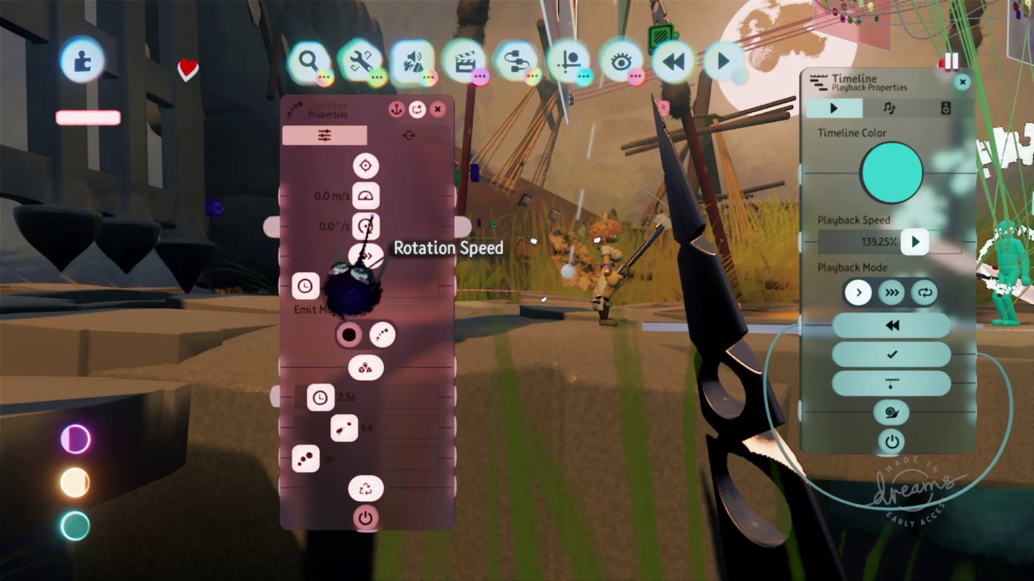
left_click(308, 60)
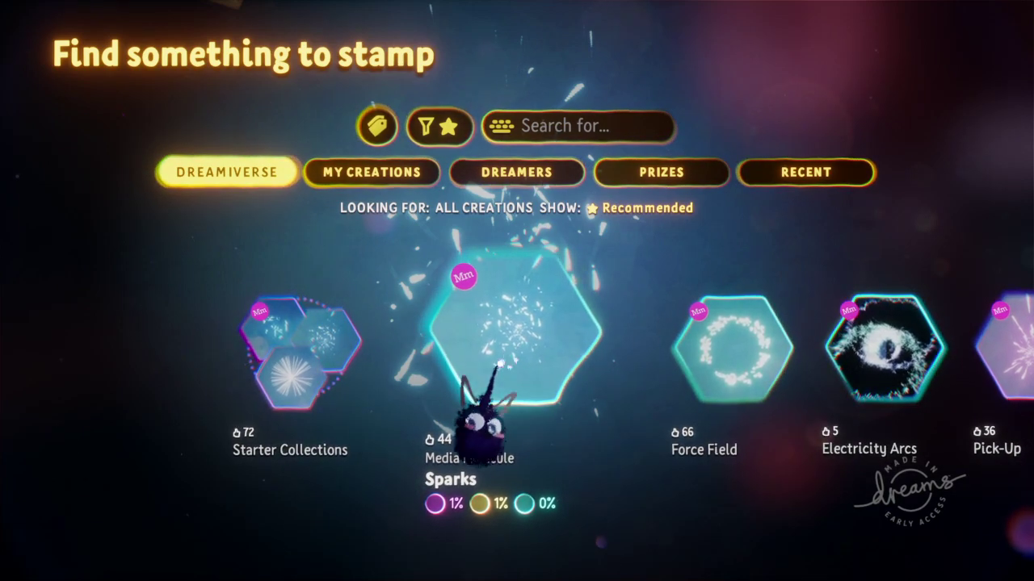
left_click(475, 367)
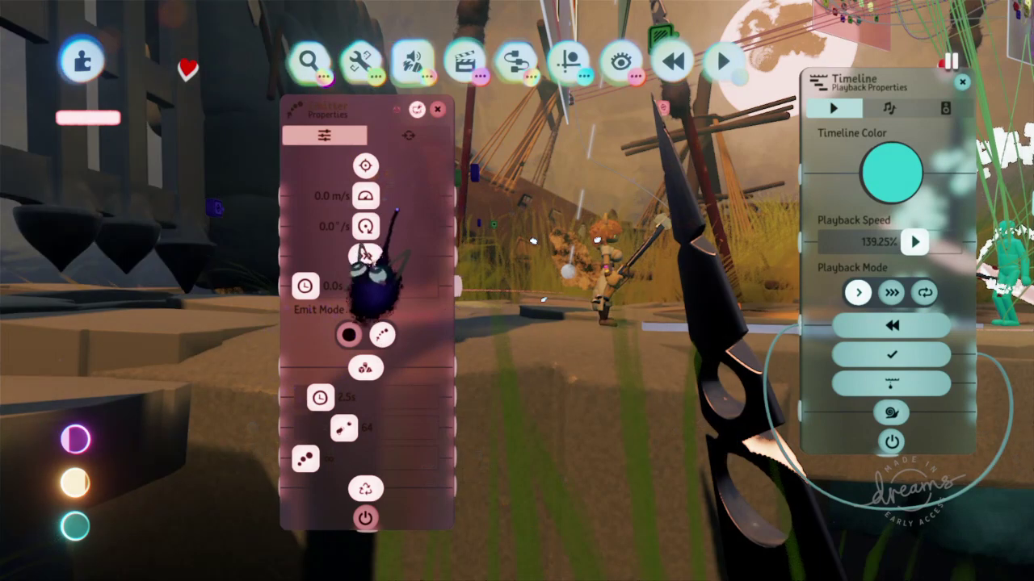
Examine the Emitter's inputs and outputs and the main properties of the Trigger Zone on the fox-tailed character.
left_click(408, 136)
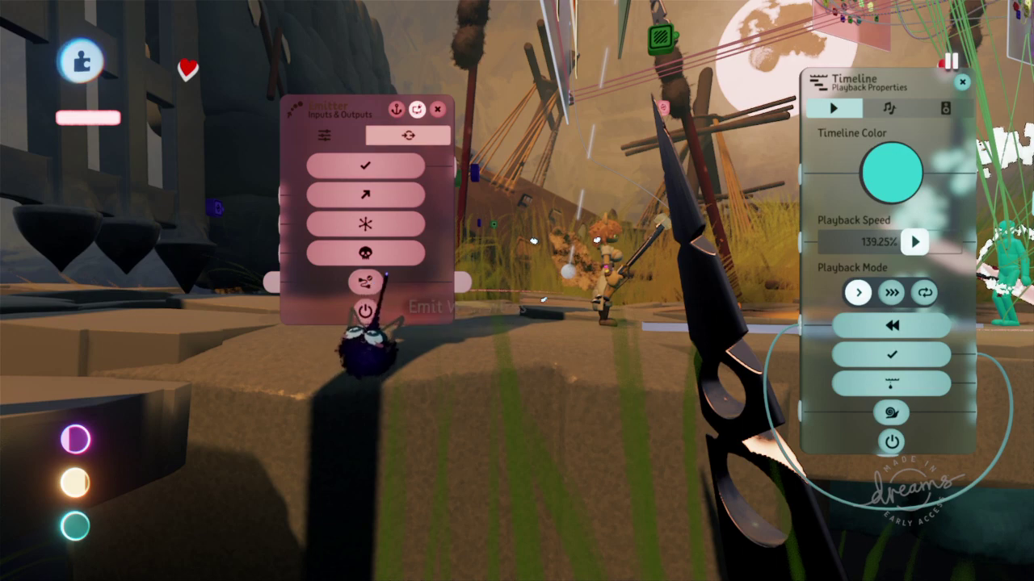
scroll(489, 260, "up", 5)
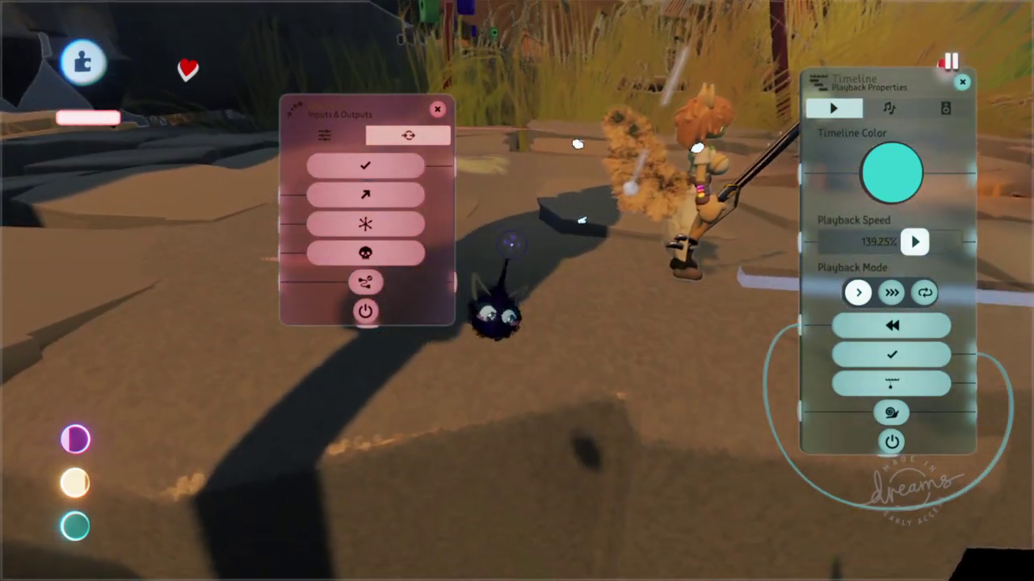
key("shift")
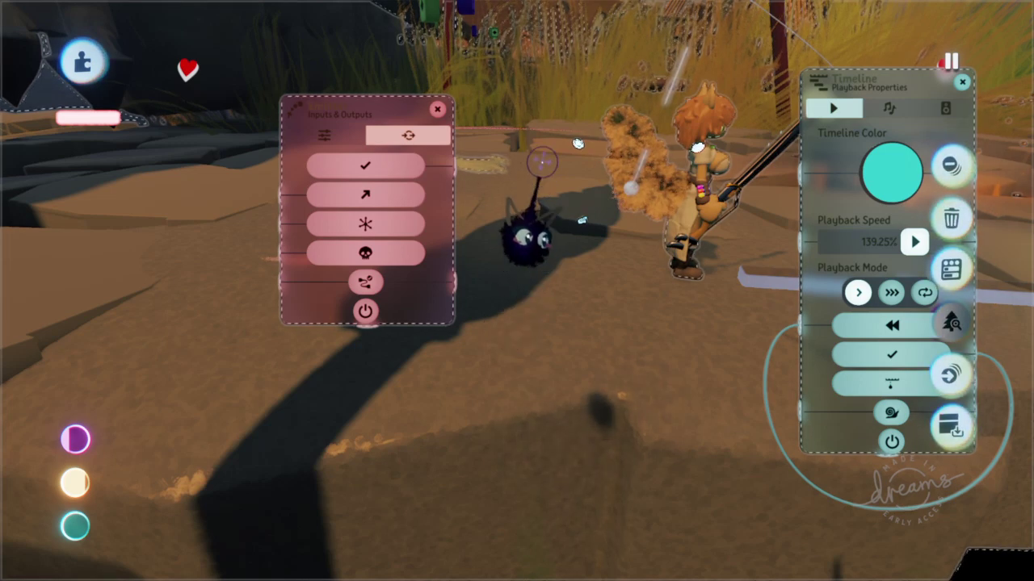
middle_click_drag(541, 162, 528, 141)
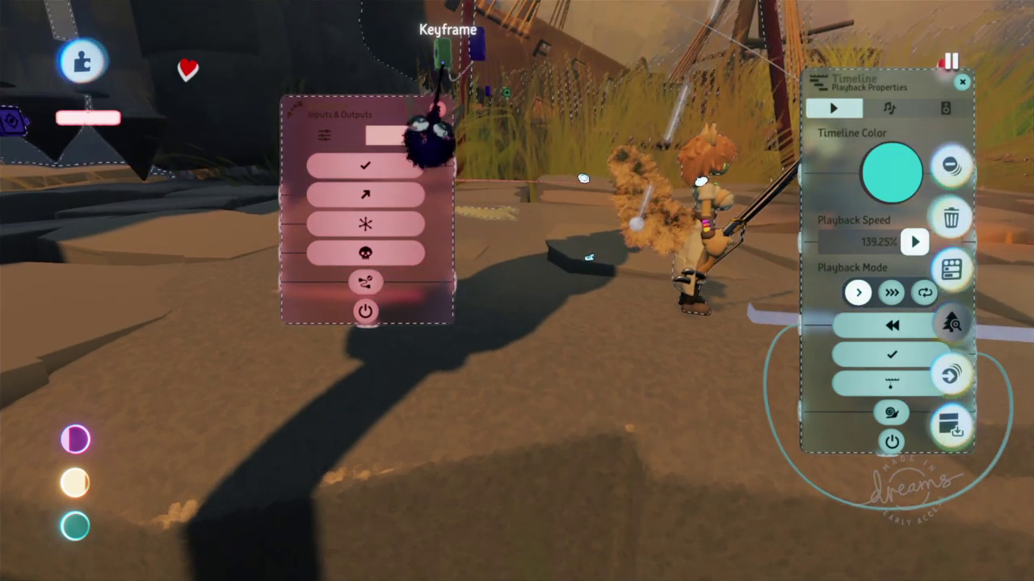
left_click(442, 63)
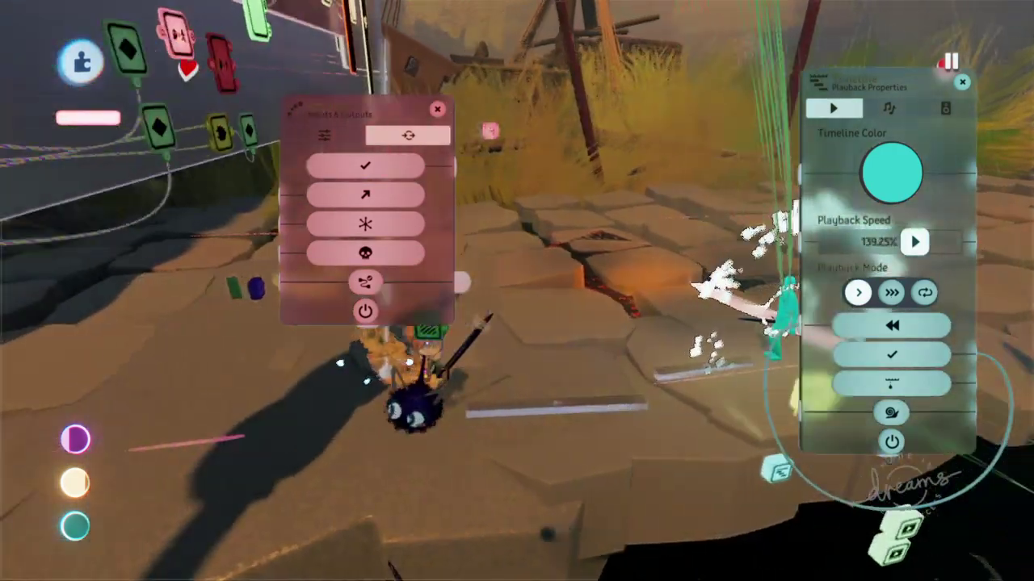
left_click(460, 327)
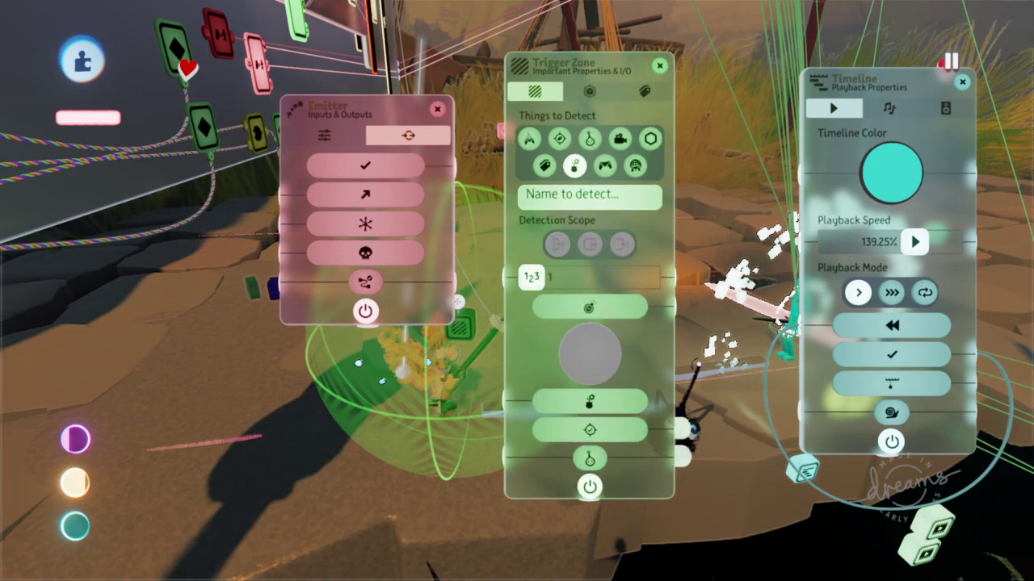
Switch the Girl ch scene from editing to play mode and test the fight.
middle_click_drag(750, 320, 721, 380)
key("Escape")
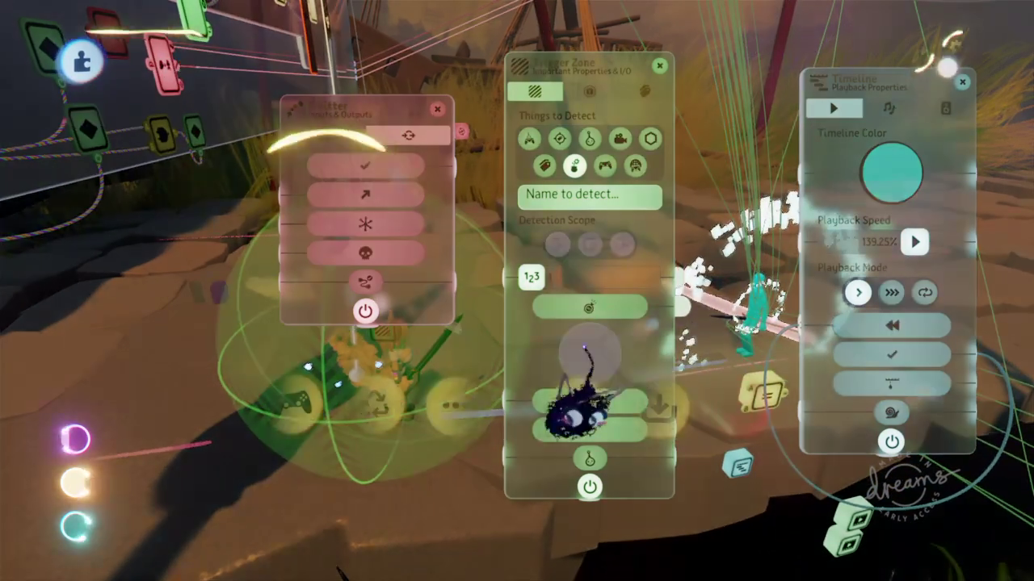
left_click(288, 404)
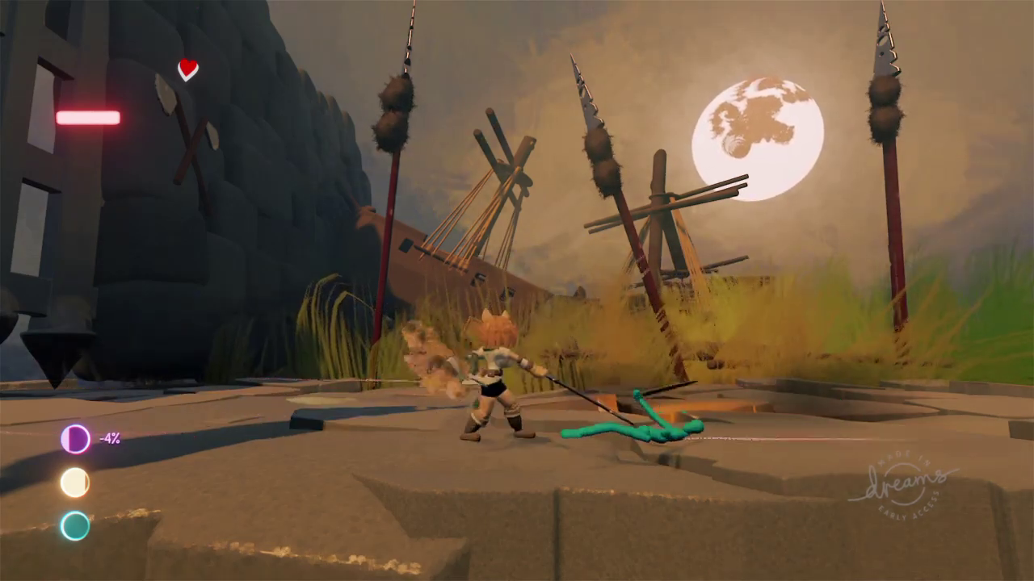
Exit the Girl ch creation without saving and go back to the profile page.
key("Escape")
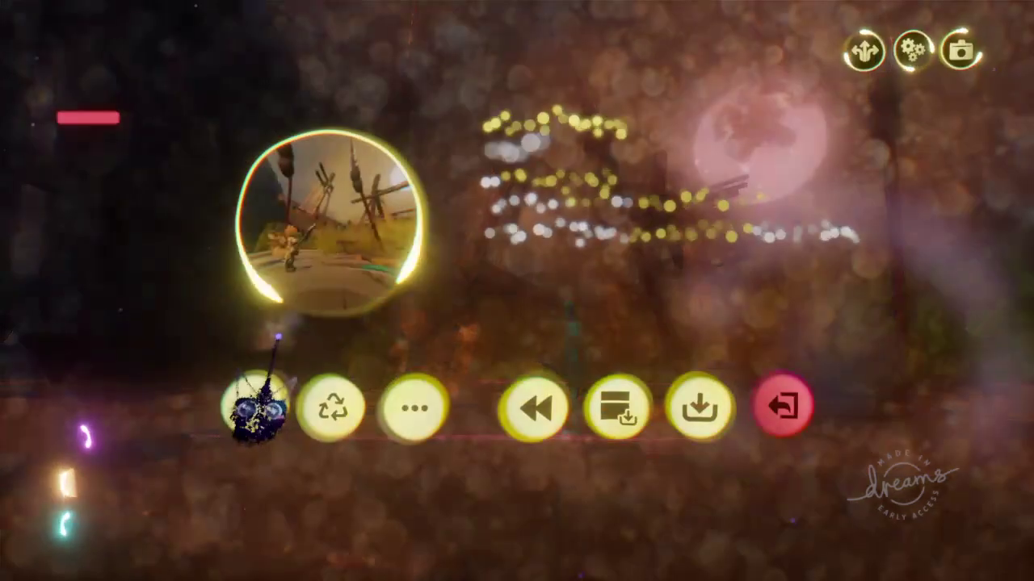
left_click(761, 389)
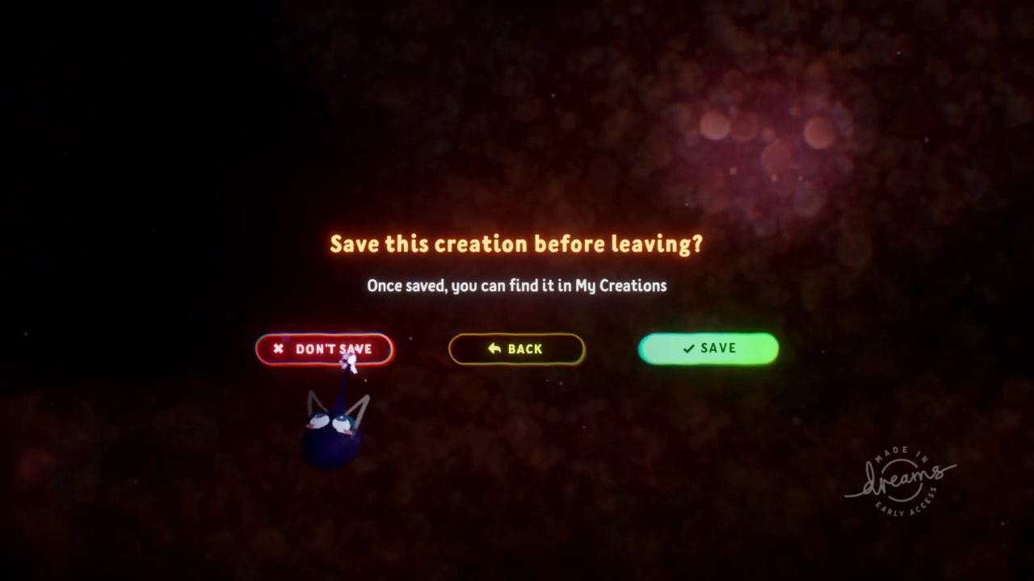
left_click(330, 354)
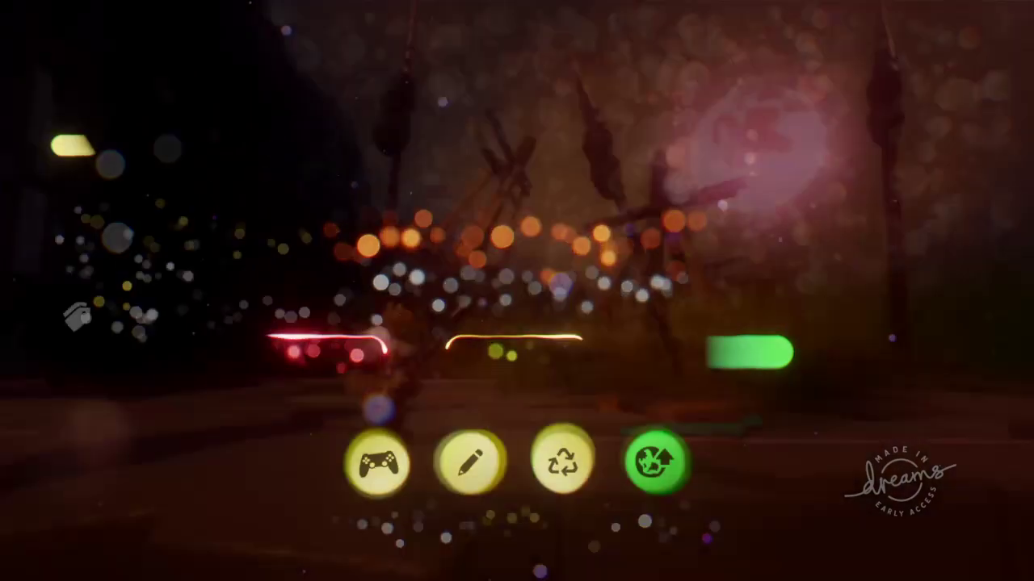
key("Escape")
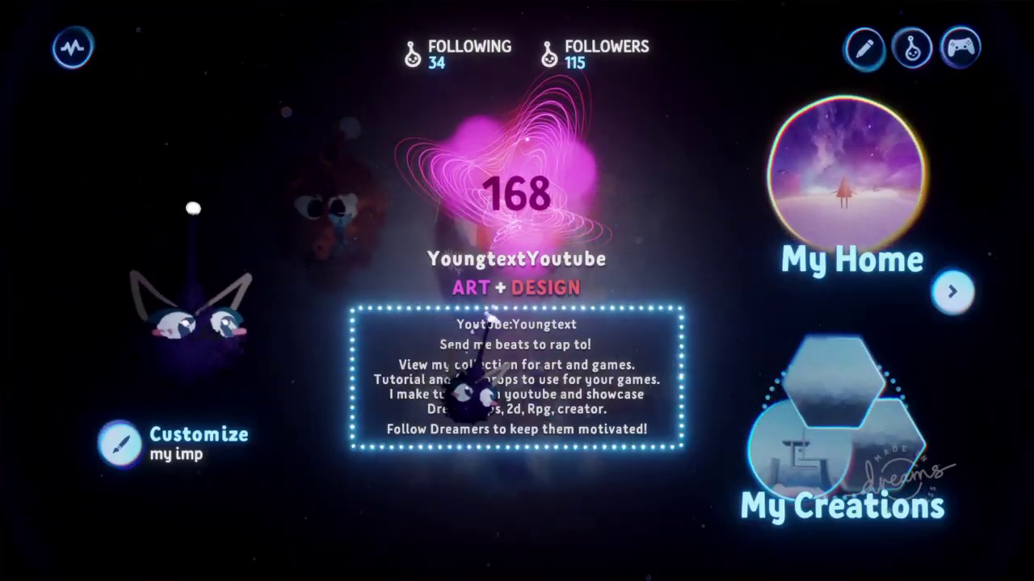
Find the creation "My Creation - 10/29/2019" among my own creations and start playing it.
left_click(852, 438)
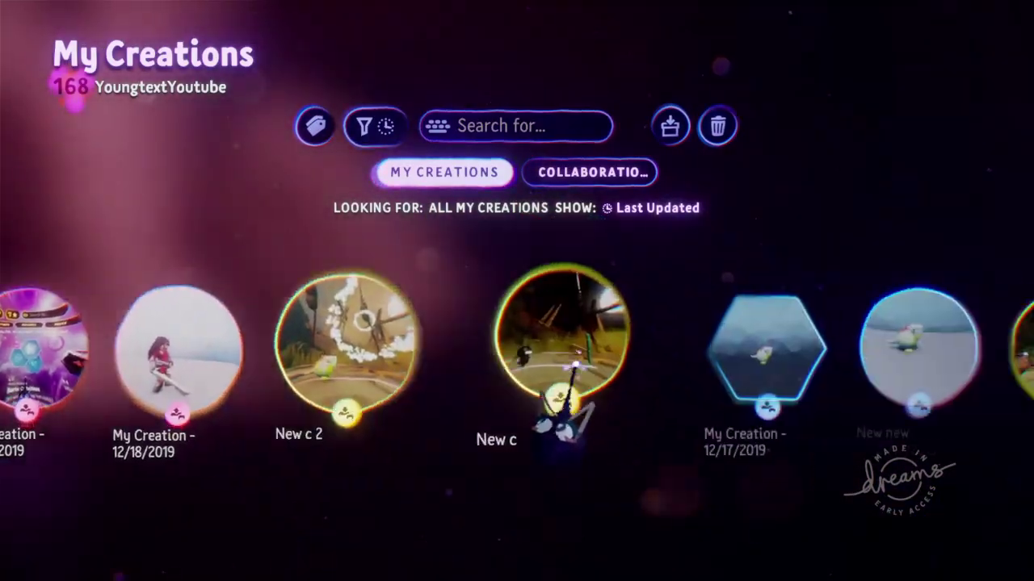
scroll(570, 367, "right", 4)
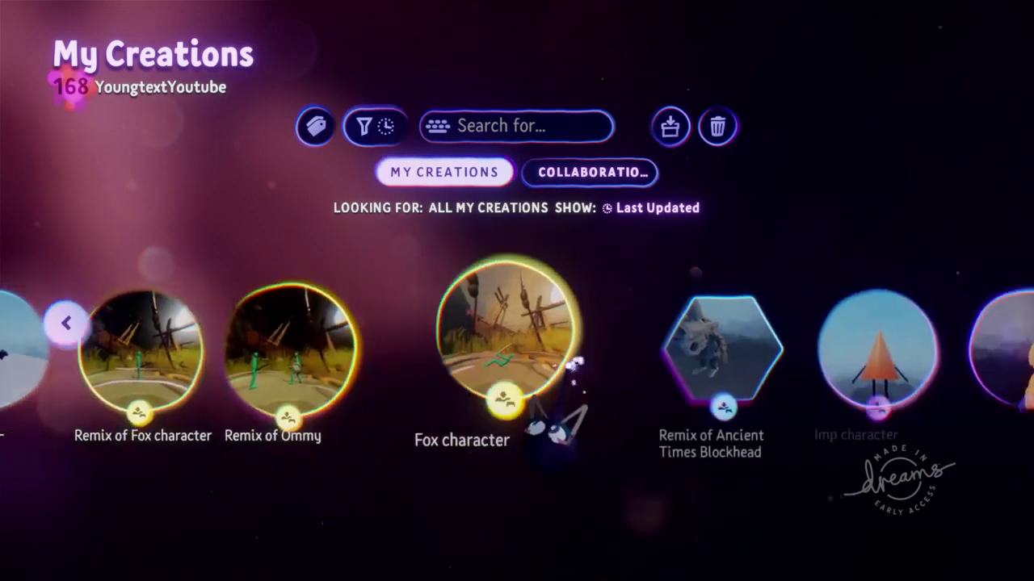
scroll(558, 365, "right", 2)
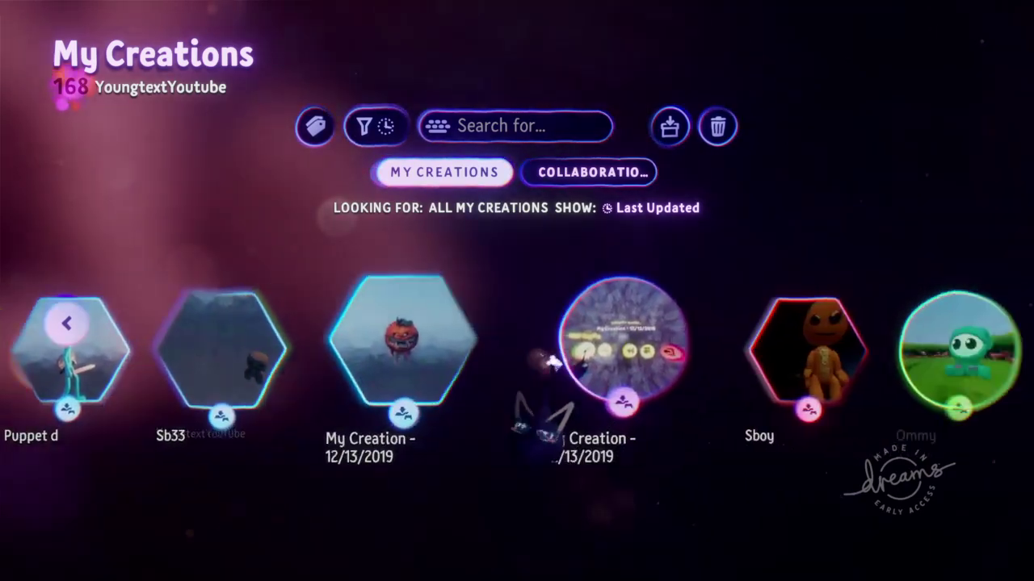
scroll(549, 380, "right", 4)
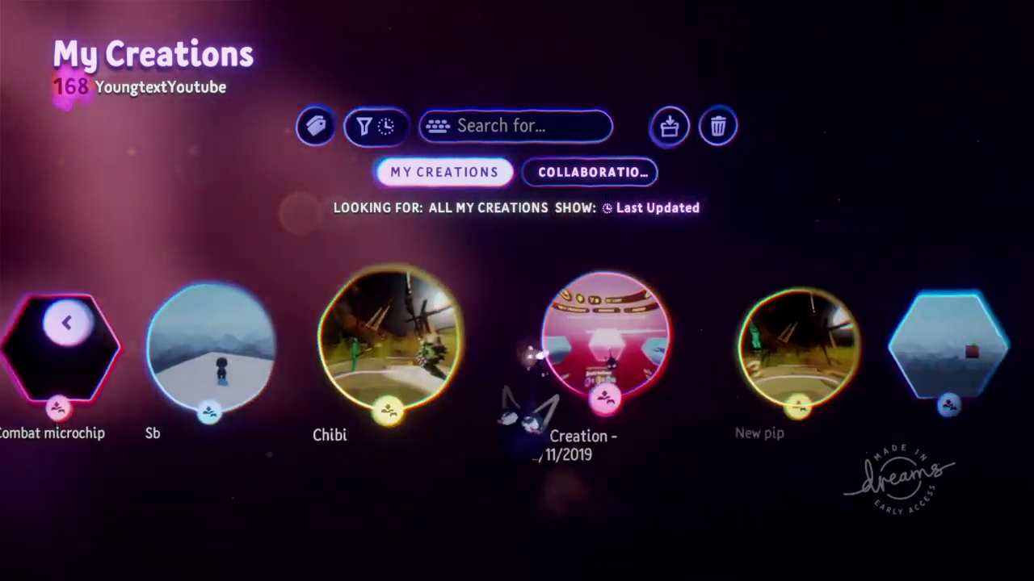
scroll(533, 355, "right", 3)
scroll(537, 355, "left", 1)
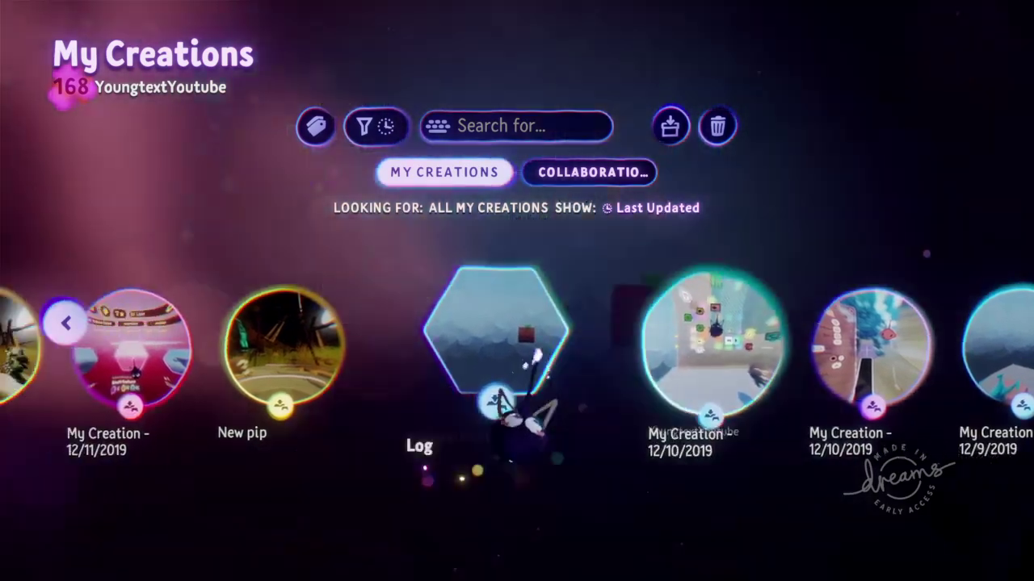
scroll(517, 408, "right", 7)
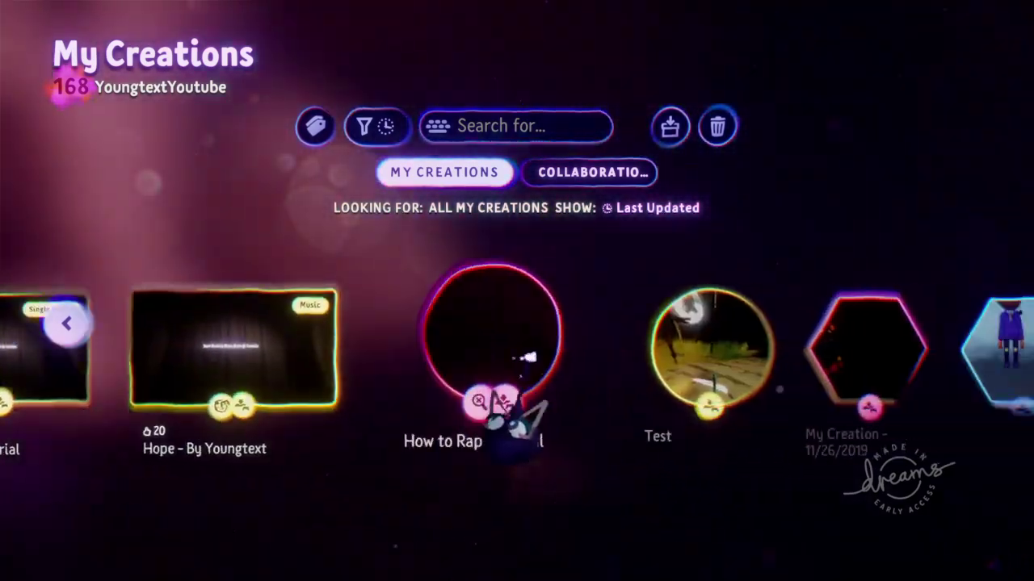
scroll(516, 408, "right", 2)
scroll(510, 379, "right", 5)
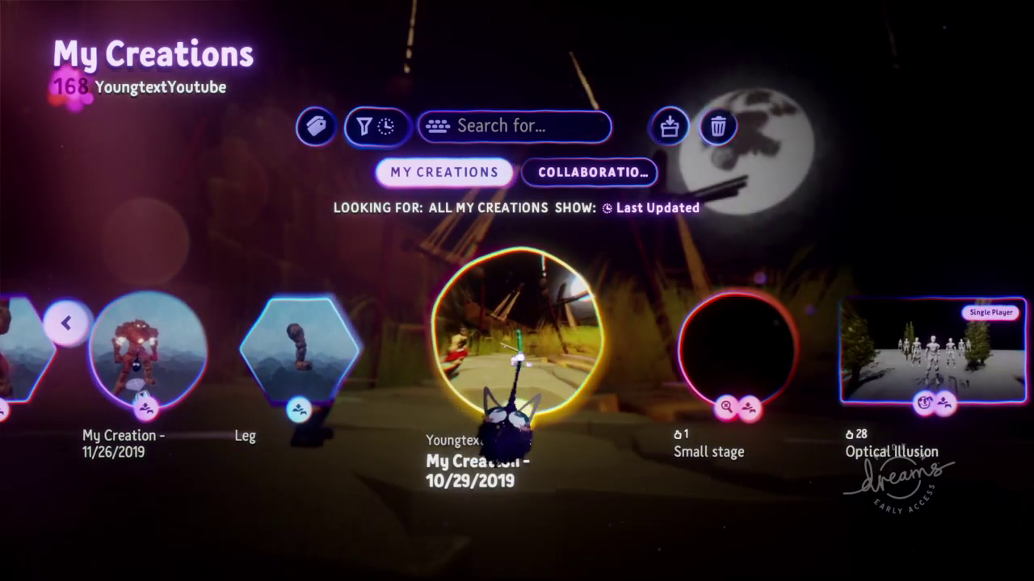
left_click(515, 364)
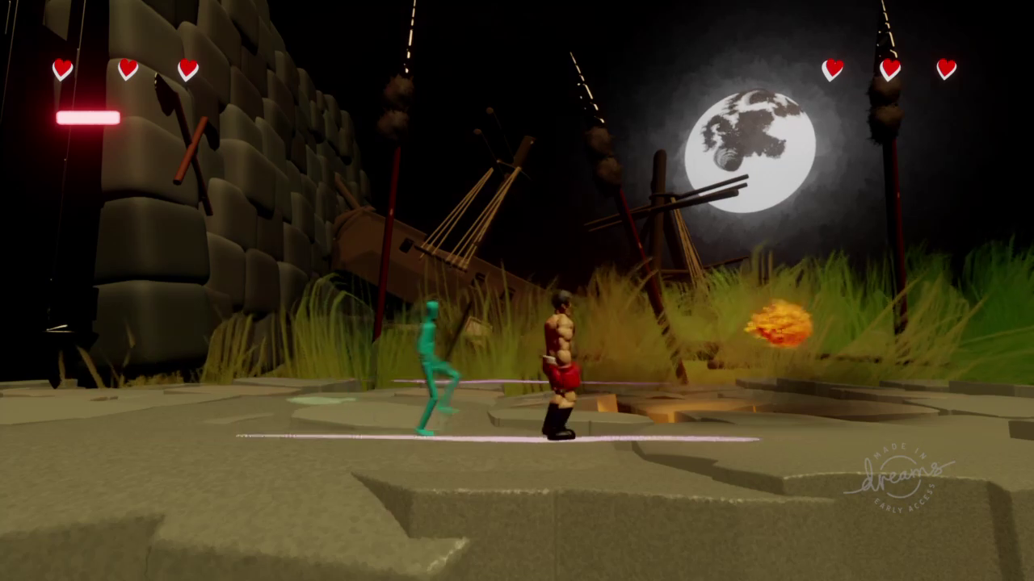
Switch the boxer scene to editing and open the boxer's basic puppet settings inside its group.
key("Escape")
left_click(293, 402)
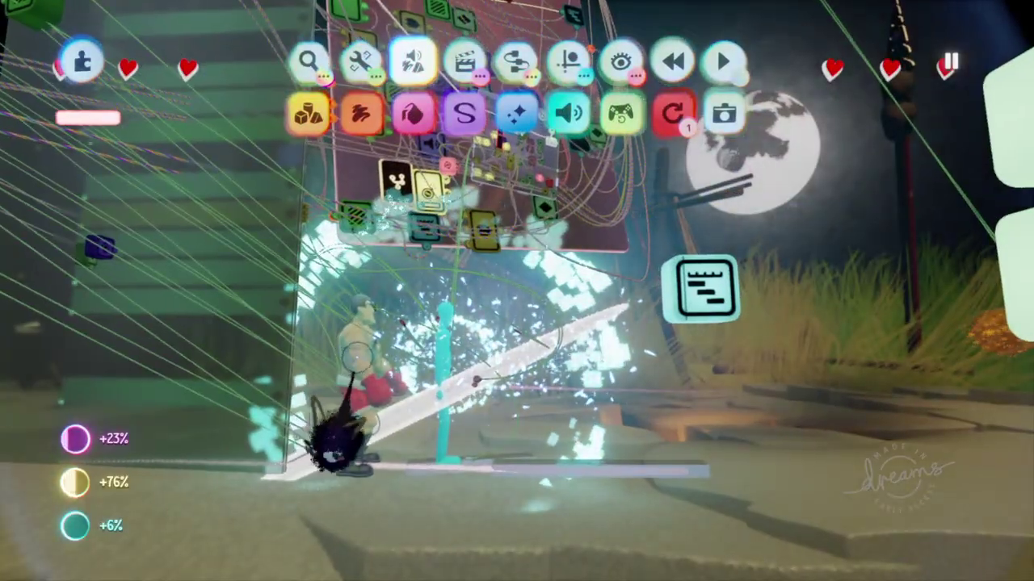
left_click(339, 436)
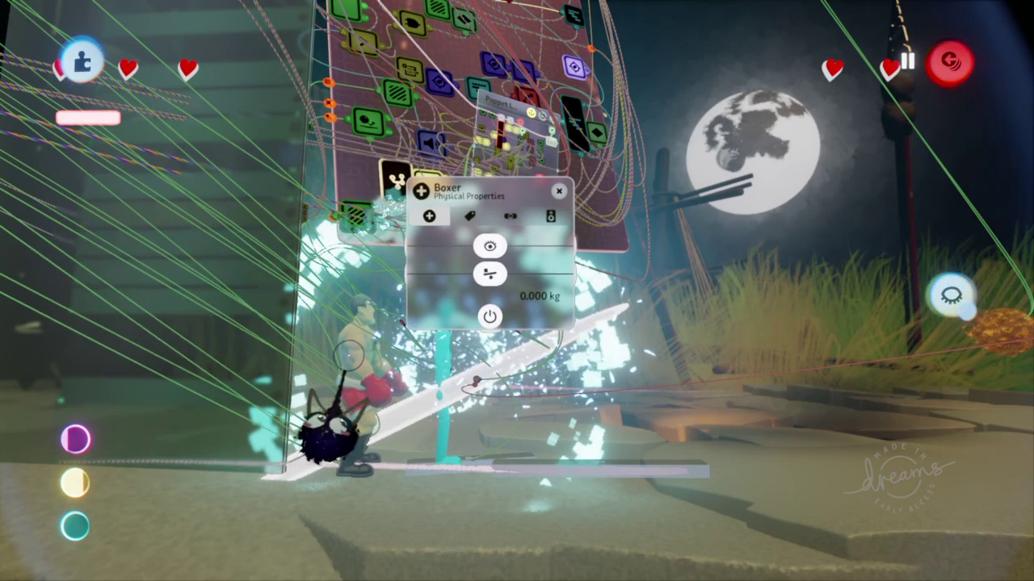
left_click(352, 356)
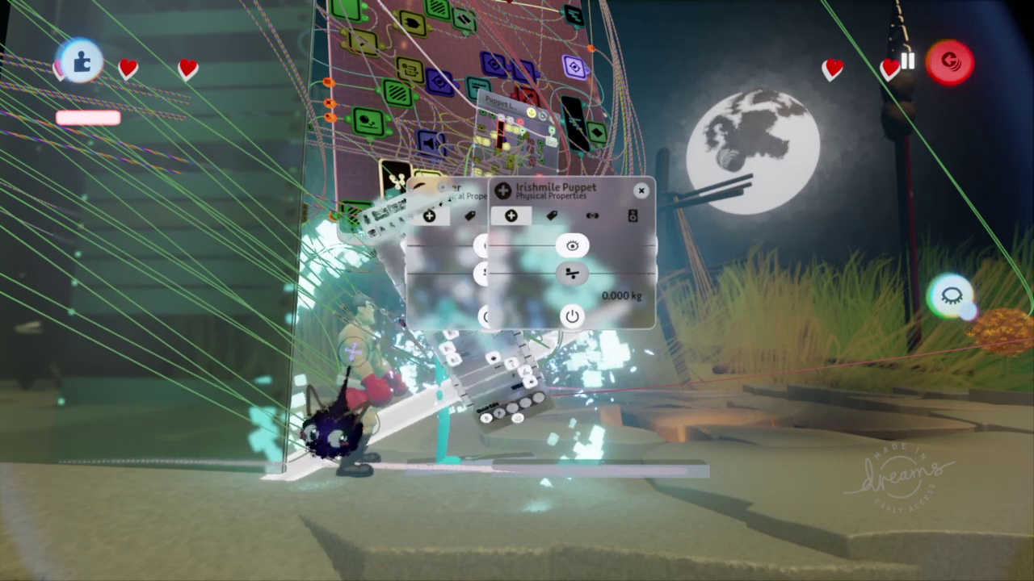
left_click(360, 344)
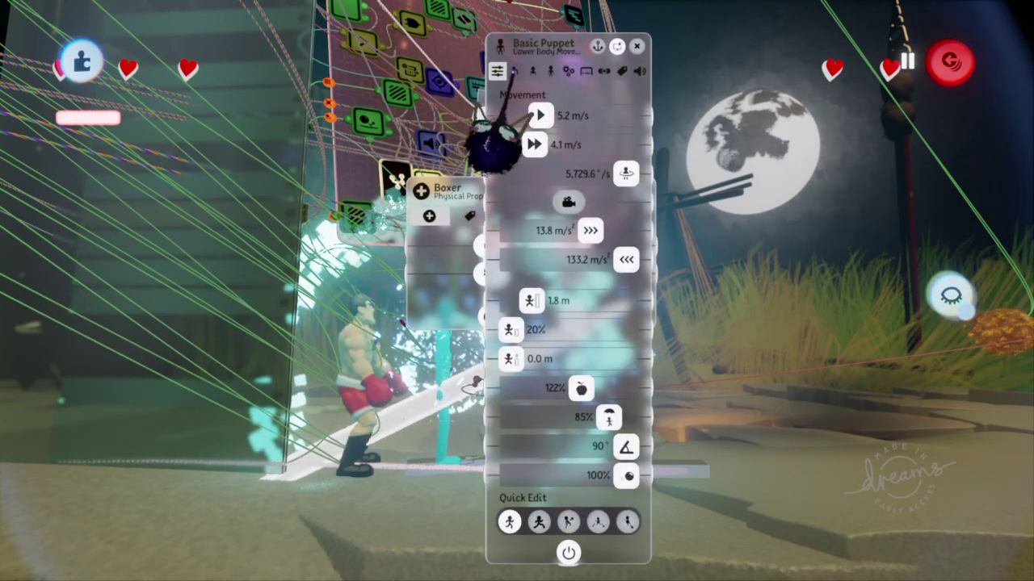
Look through the boxer puppet's feet, upper body and body structure settings.
left_click(515, 71)
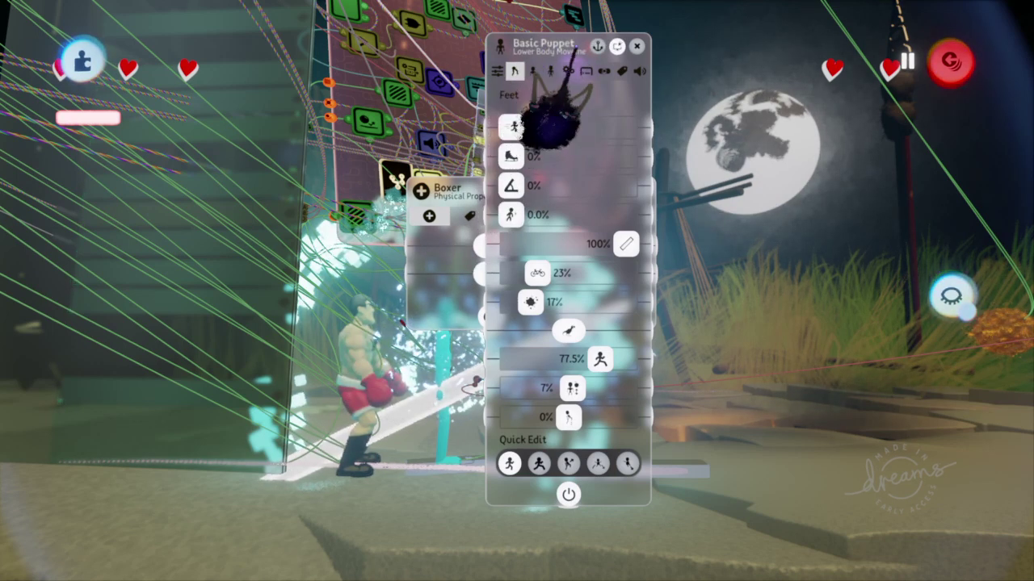
left_click(532, 71)
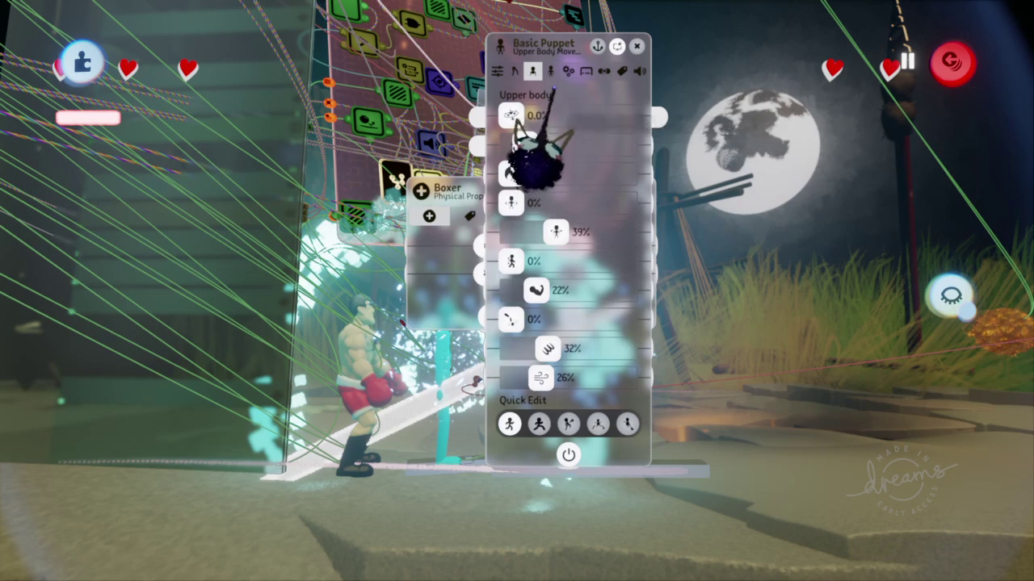
left_click(550, 71)
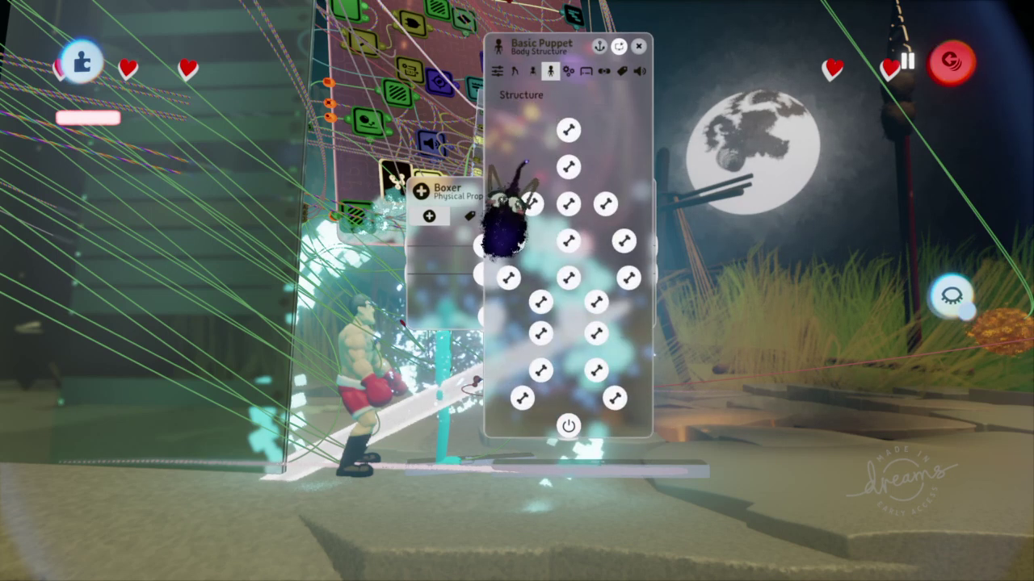
Look through the boxer puppet's behavior settings and exit the boxer scene.
left_click(569, 71)
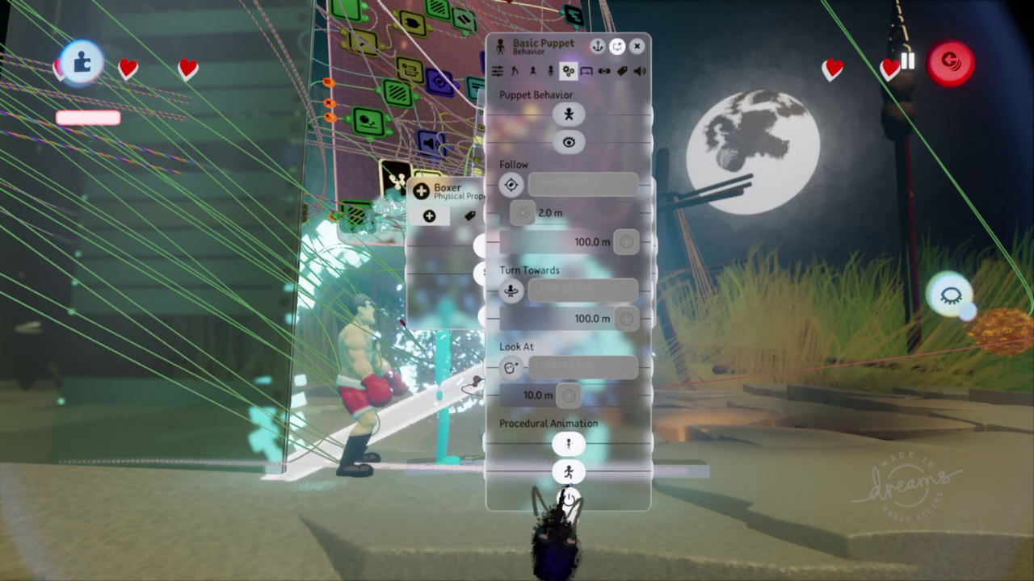
key("Escape")
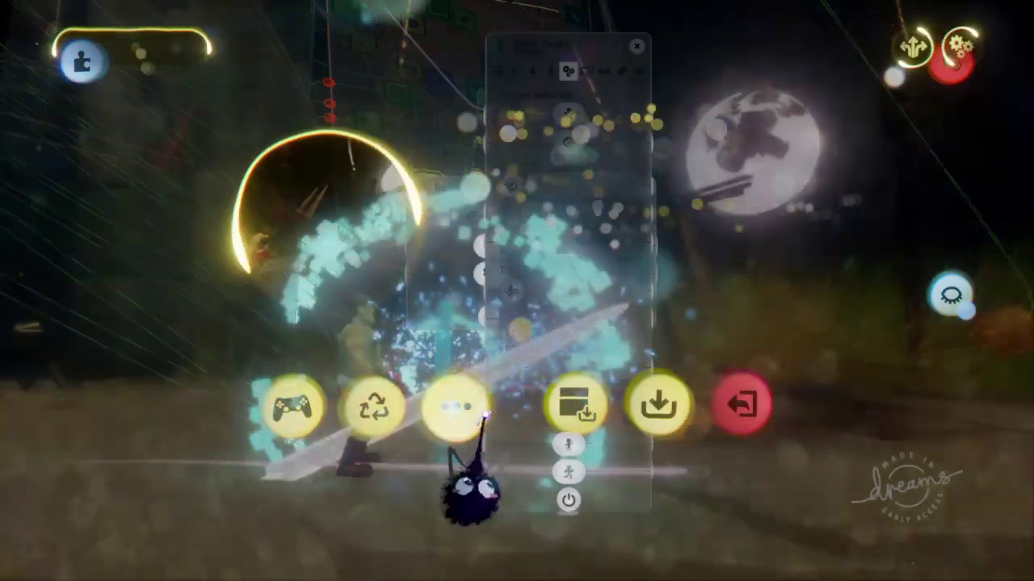
left_click(740, 409)
Start a fresh Game scene from my own creations.
left_click(328, 352)
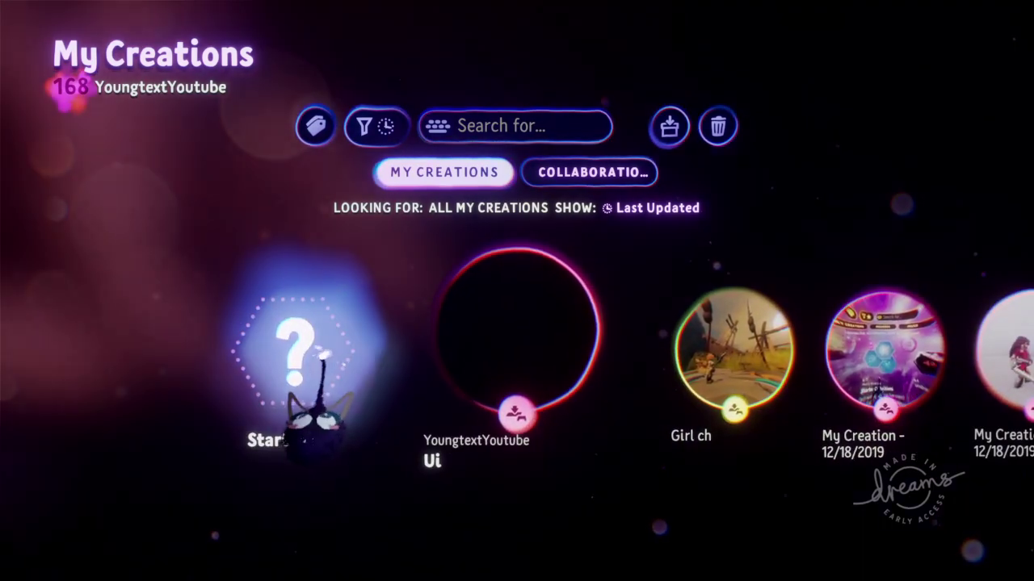
left_click(323, 348)
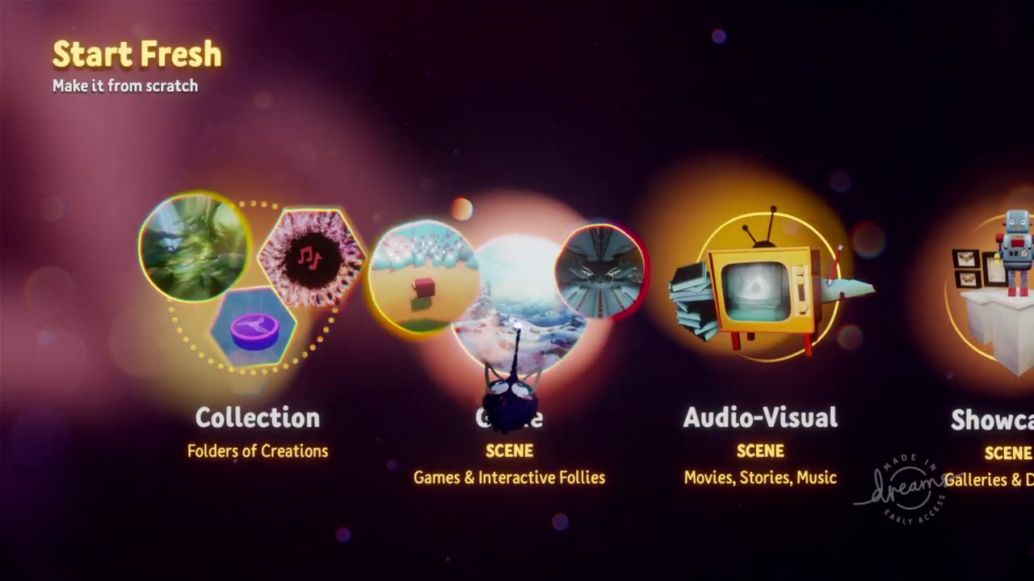
left_click(515, 327)
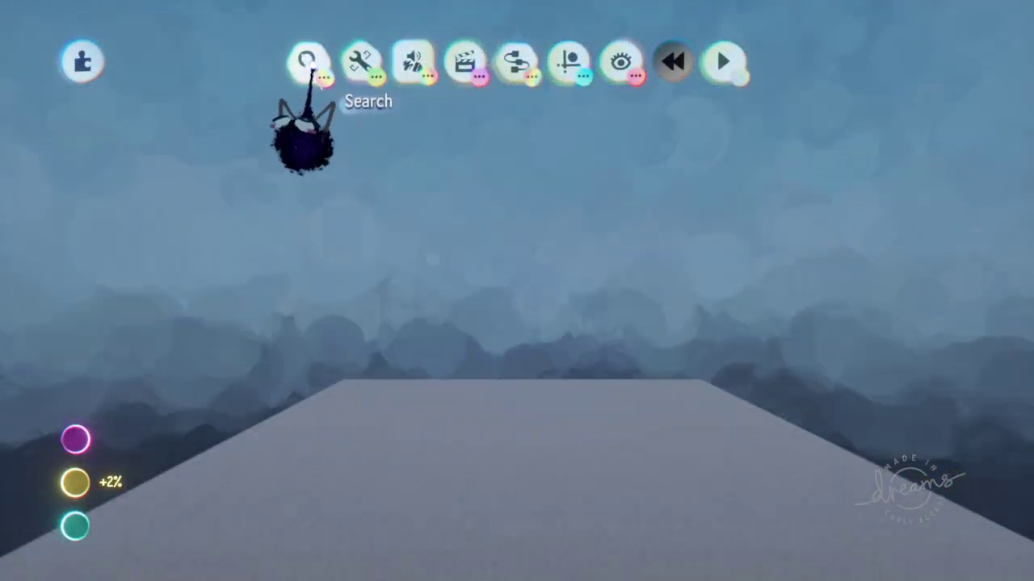
left_click(308, 65)
scroll(489, 348, "right", 7)
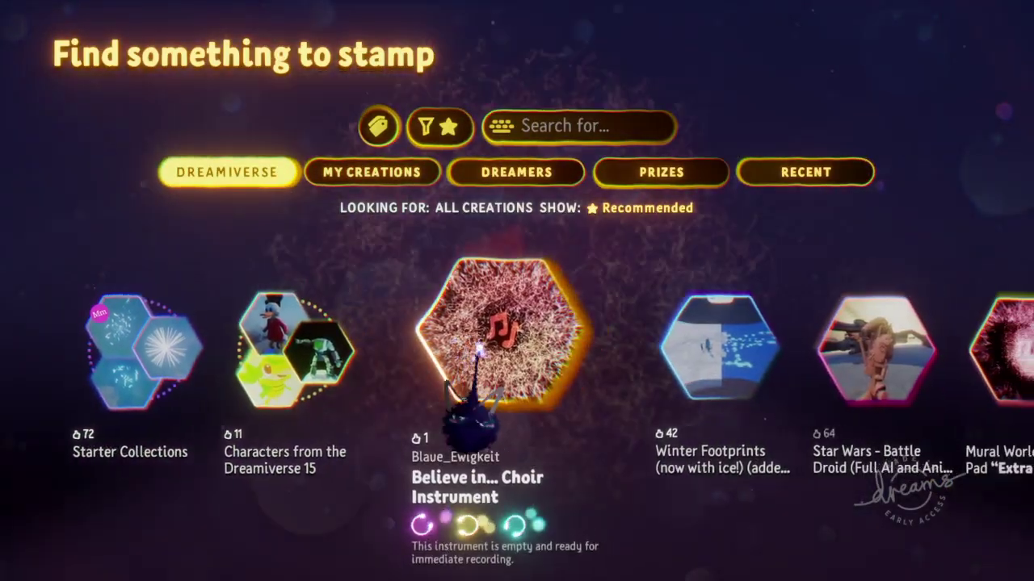
scroll(459, 348, "right", 1)
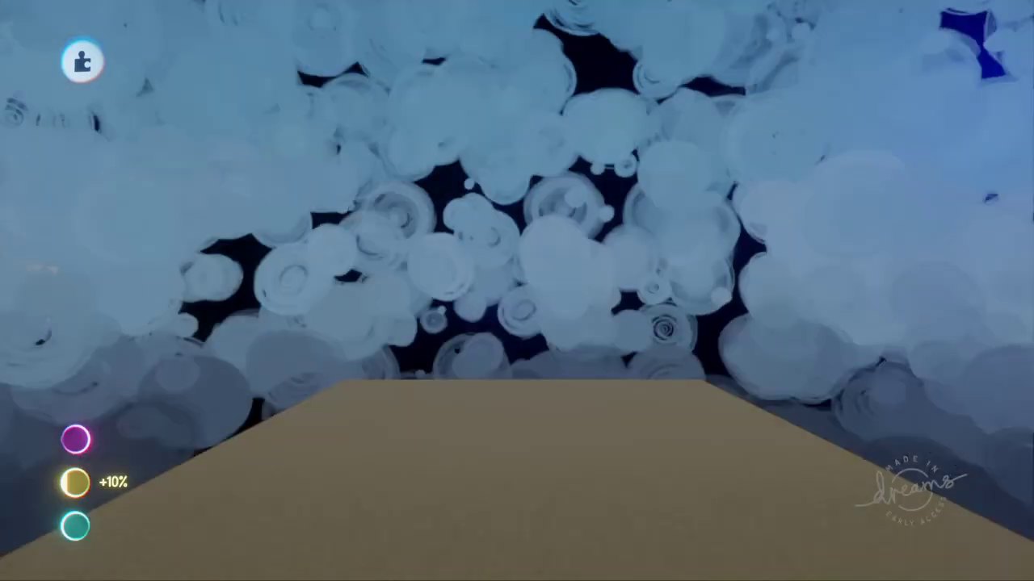
key("Escape")
Find the character "Chibi Mech - Poochie" among the recommended Dreamiverse creations and stamp it onto the platform.
left_click(309, 60)
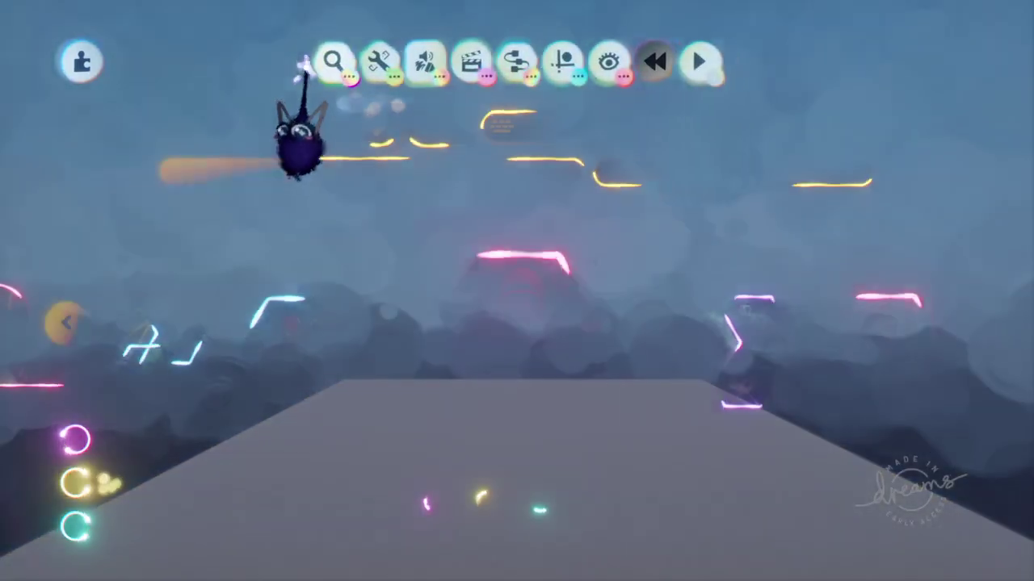
scroll(545, 347, "right", 3)
scroll(508, 344, "right", 1)
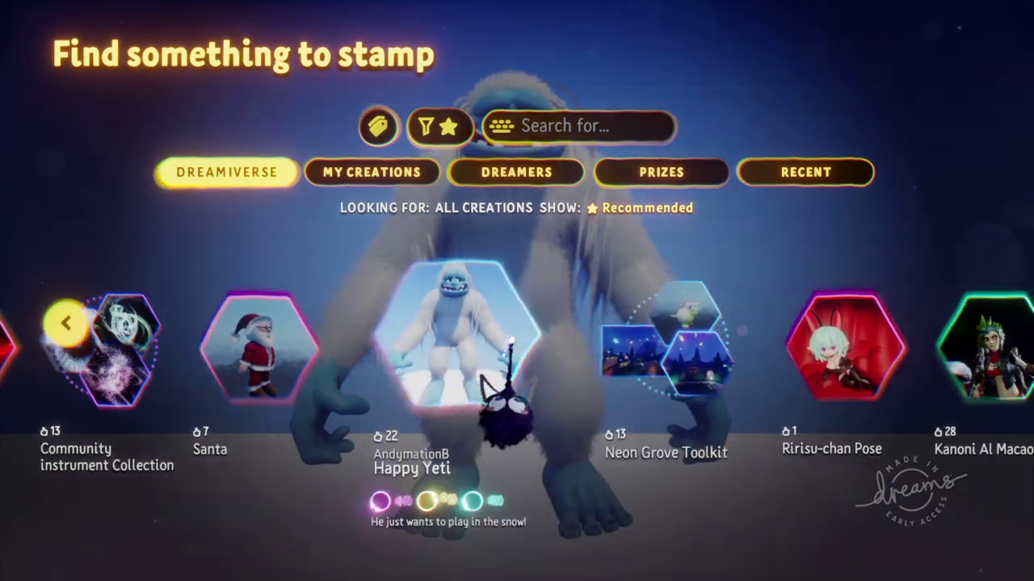
key("Right")
key("Right")
key("Right")
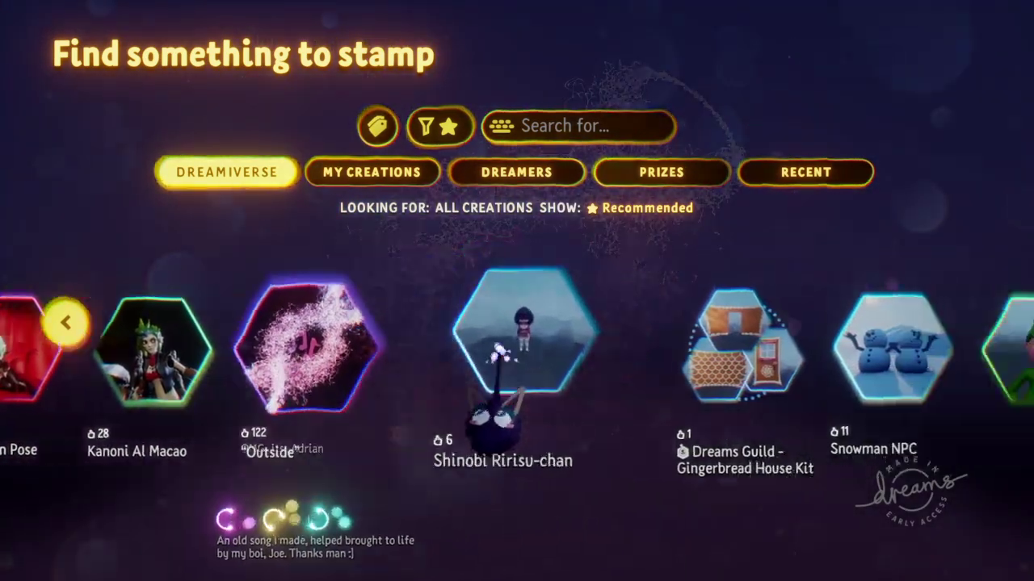
key("Right")
key("Right")
key("Right")
key("Right")
key("Right")
key("Right")
key("Right")
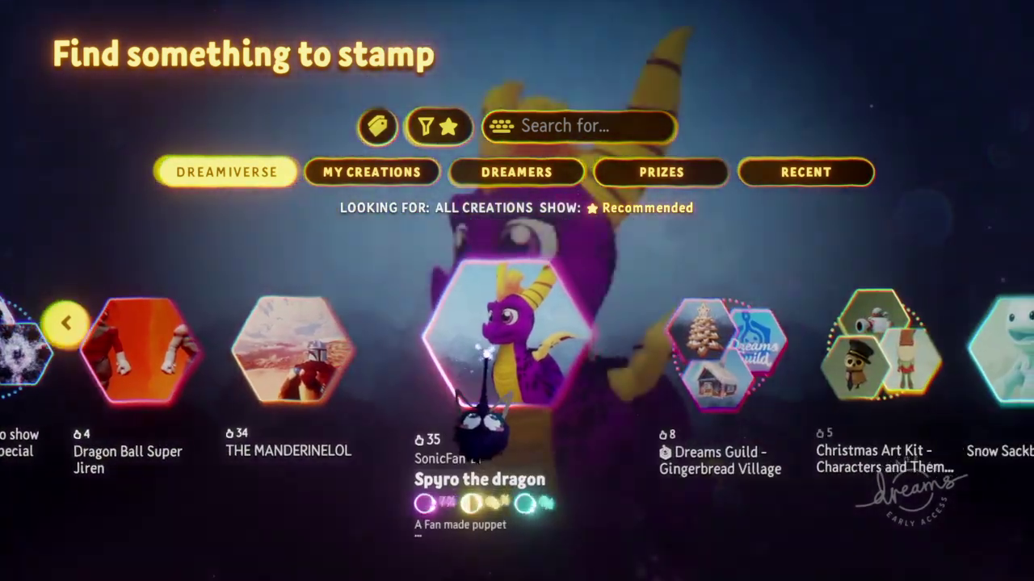
key("Right")
key("Right")
key("Right")
key("Right")
key("Left")
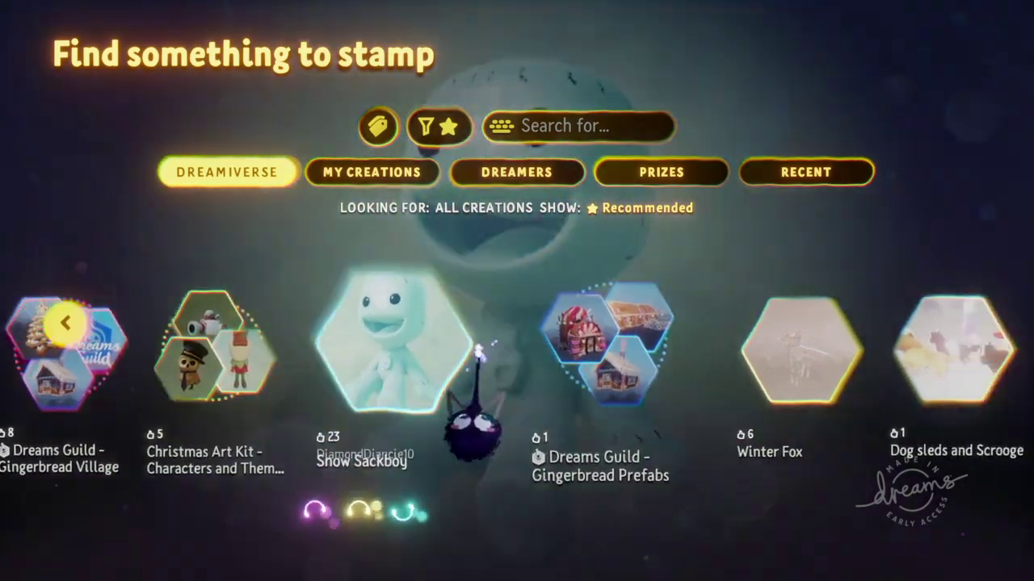
key("Right")
key("Right")
key("Right")
key("Right")
key("Right")
key("Right")
key("Right")
key("Right")
key("Right")
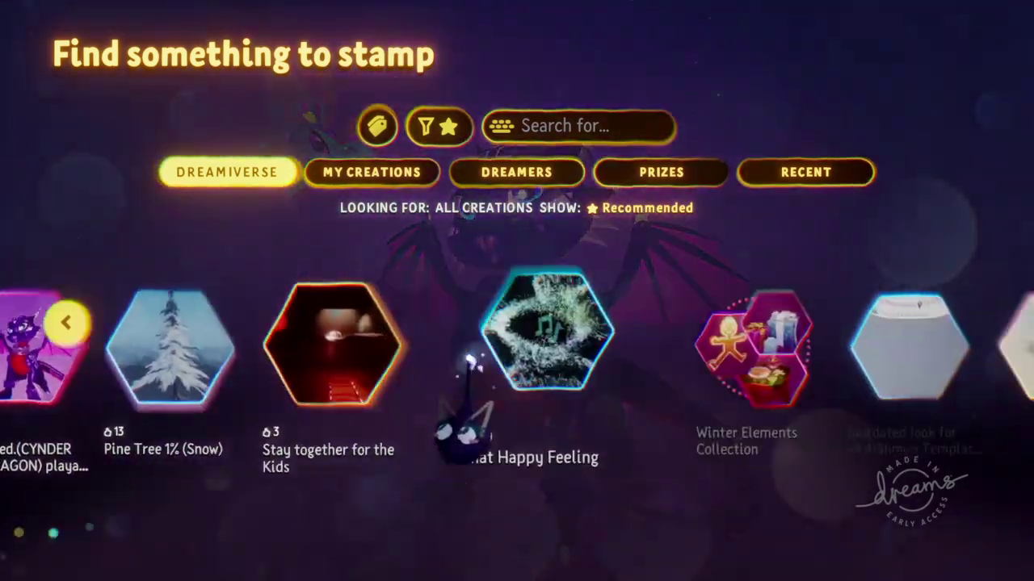
key("Right")
key("Right")
key("Right")
key("Right")
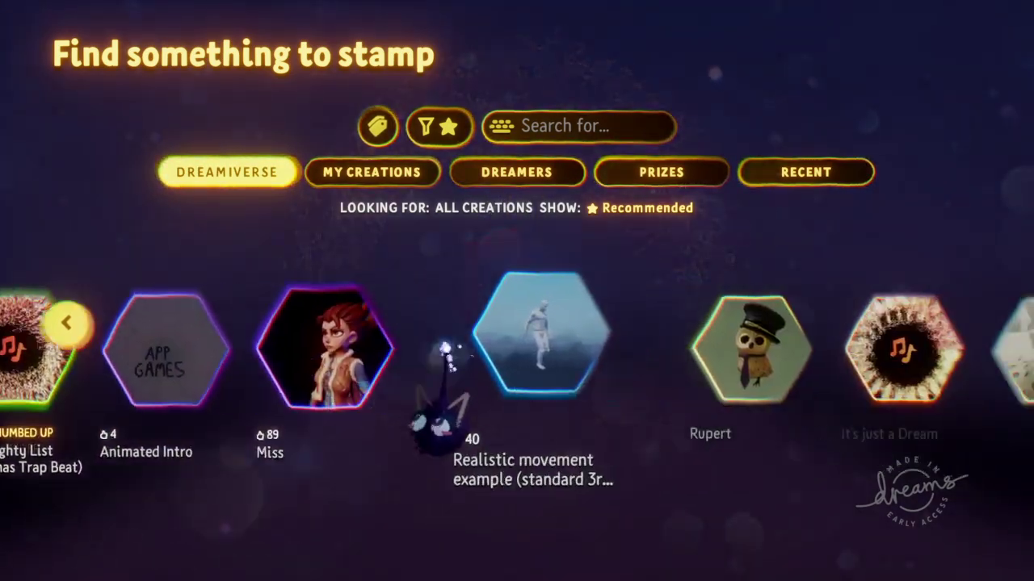
key("Right")
key("Left")
key("Right")
key("Right")
key("Right")
key("Right")
key("Right")
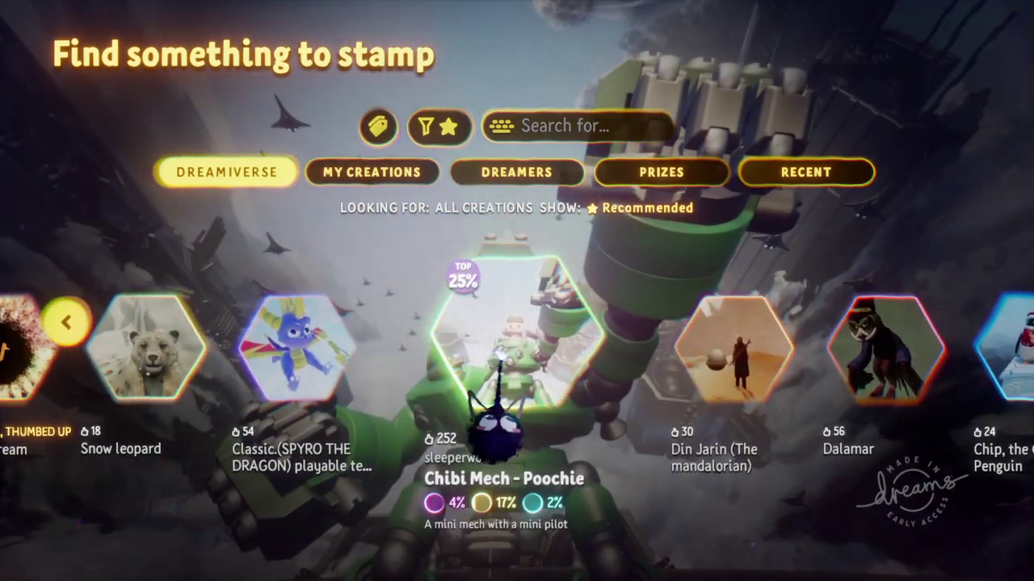
left_click(495, 421)
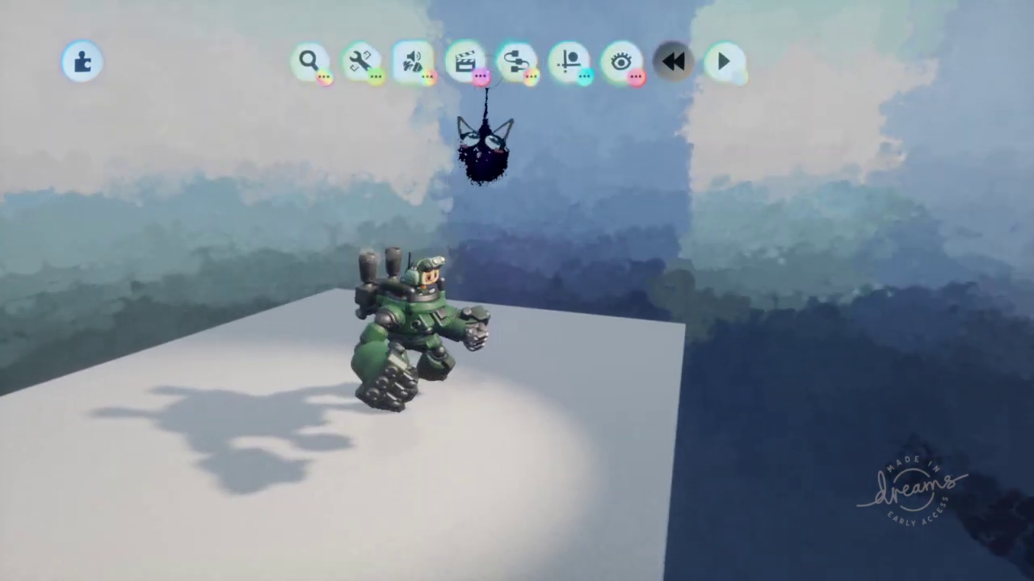
Place a Timeline gadget beside the mech and check its playback properties.
left_click(465, 62)
left_click(517, 113)
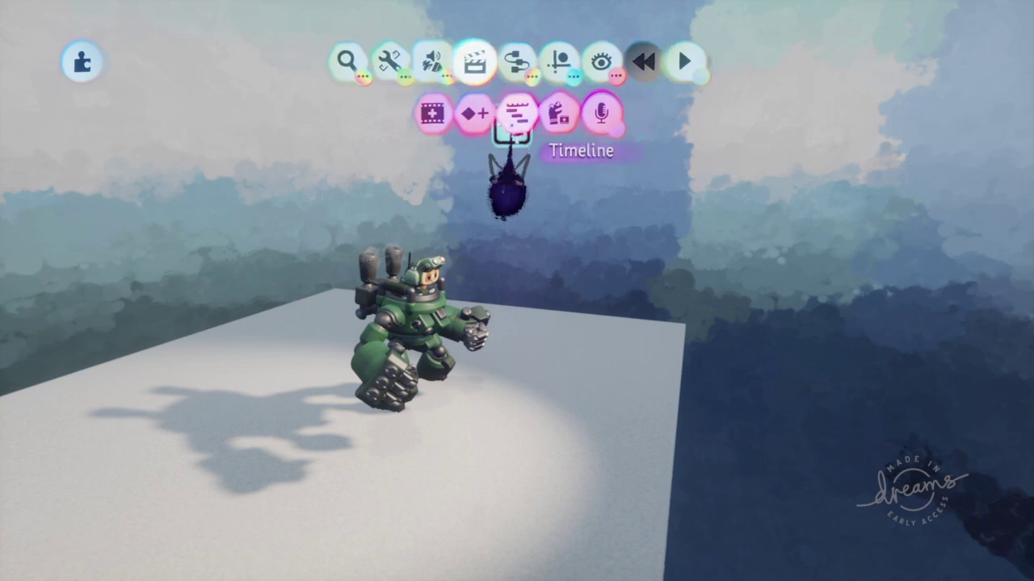
left_click(515, 235)
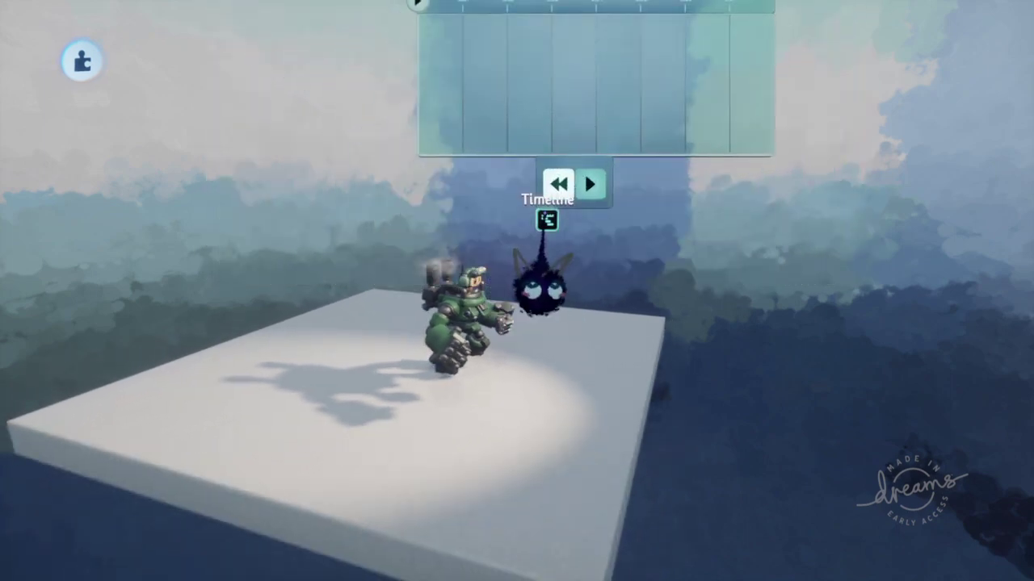
left_click(540, 299)
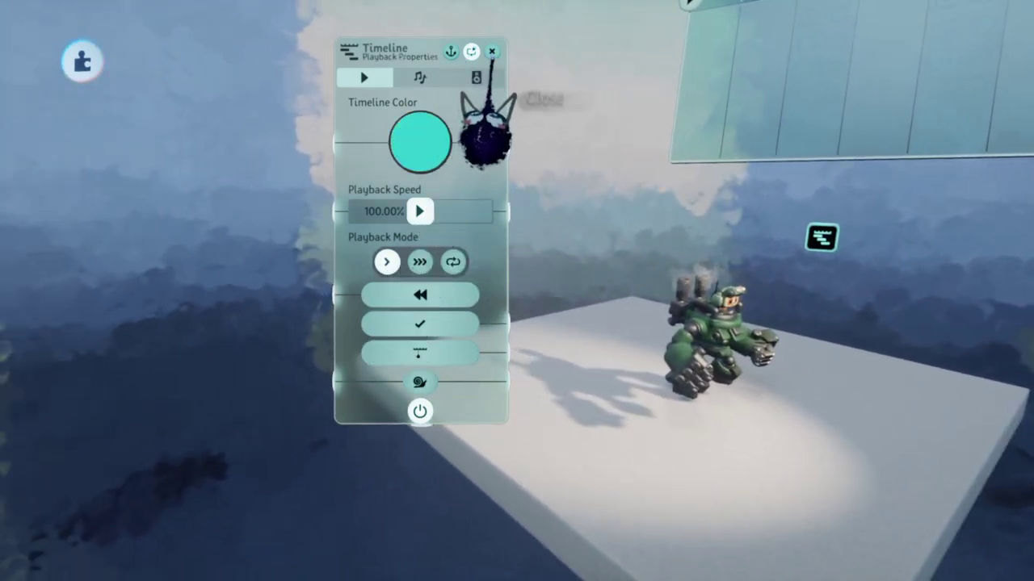
left_click(490, 51)
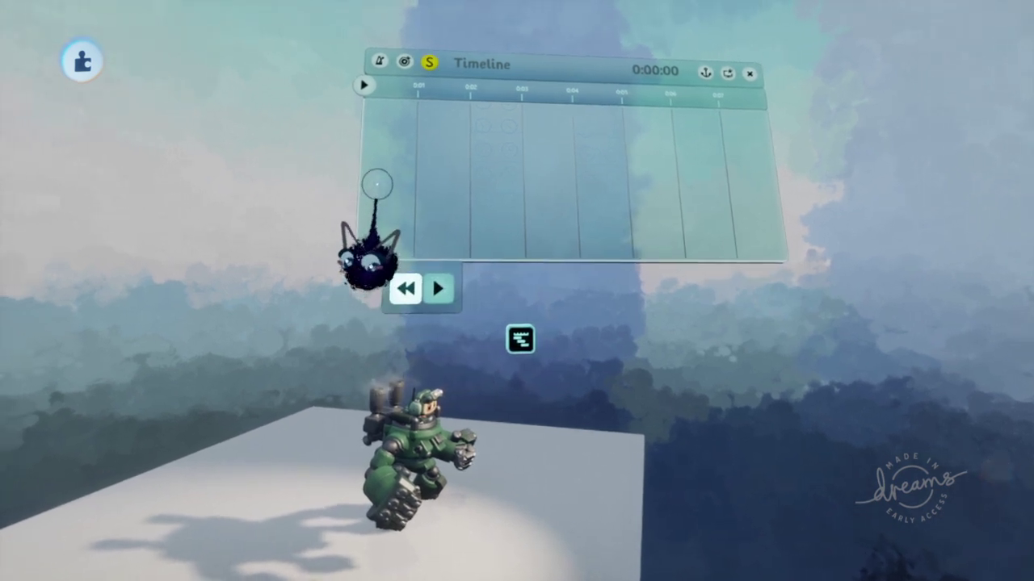
Add a keyframe at the very start of the timeline and stop recording without posing anything.
key("Tab")
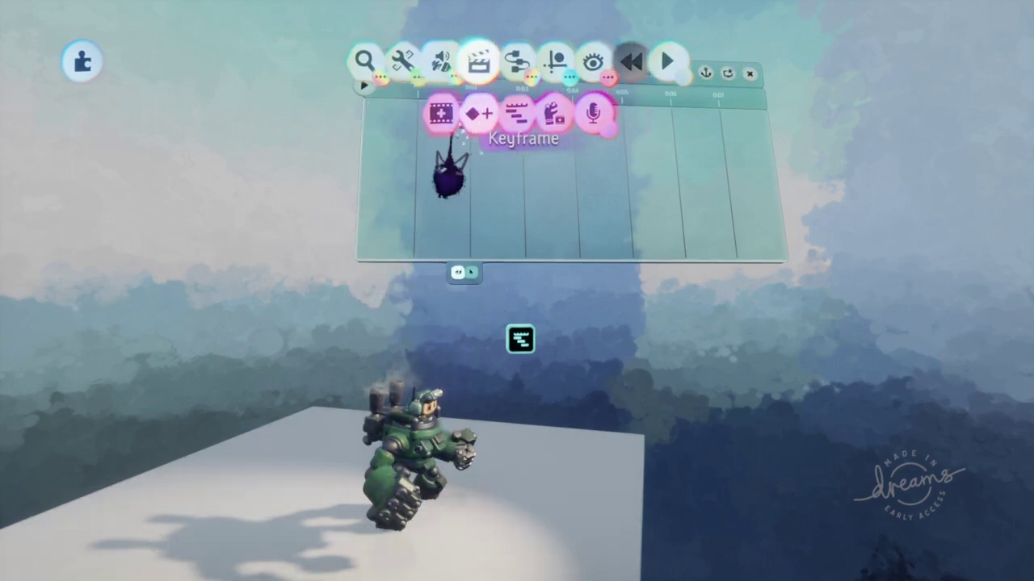
left_click(475, 116)
left_click(357, 148)
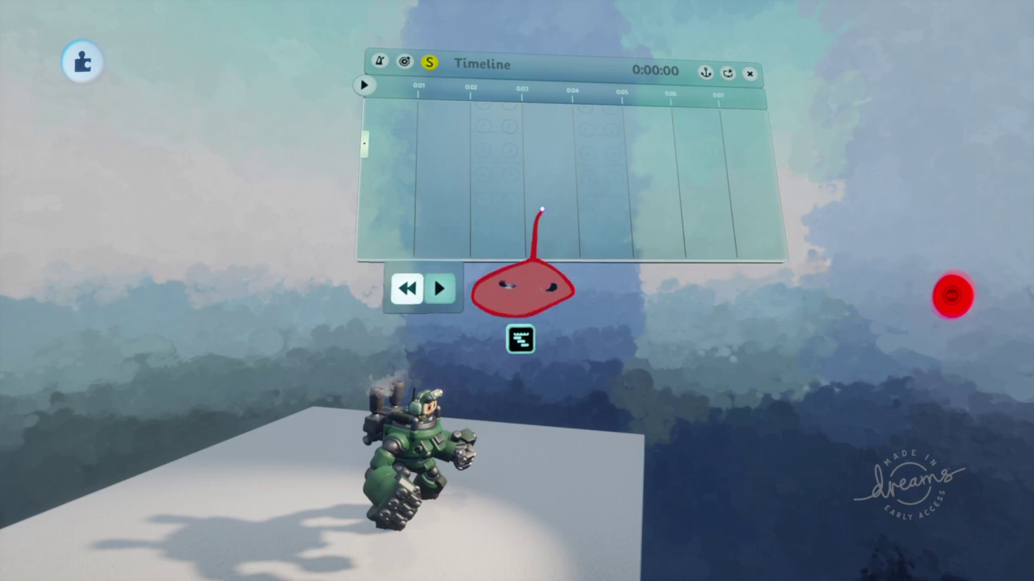
left_click(943, 305)
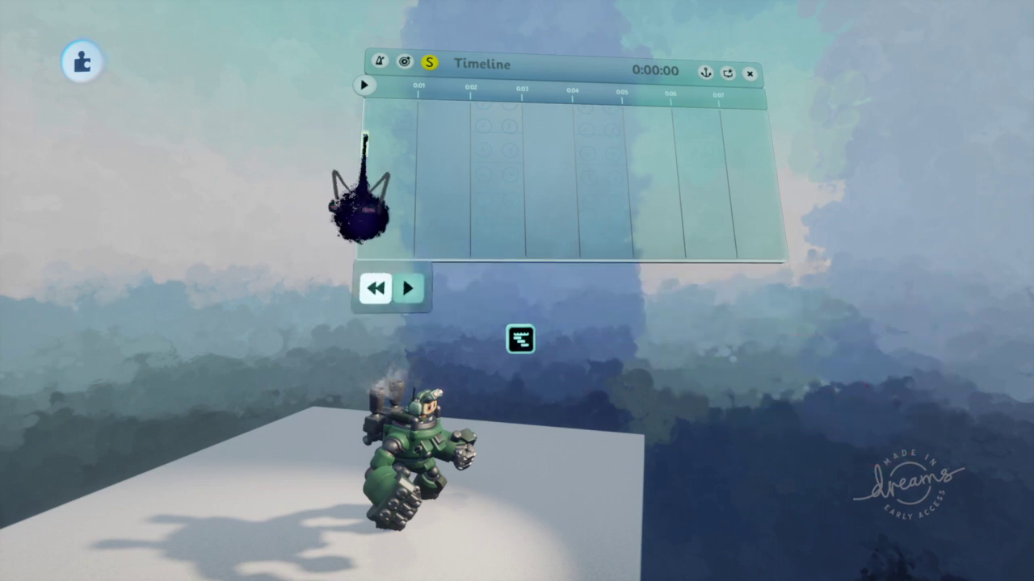
Set the first keyframe's blend type to the straight linear blend.
left_click(403, 152)
key("Escape")
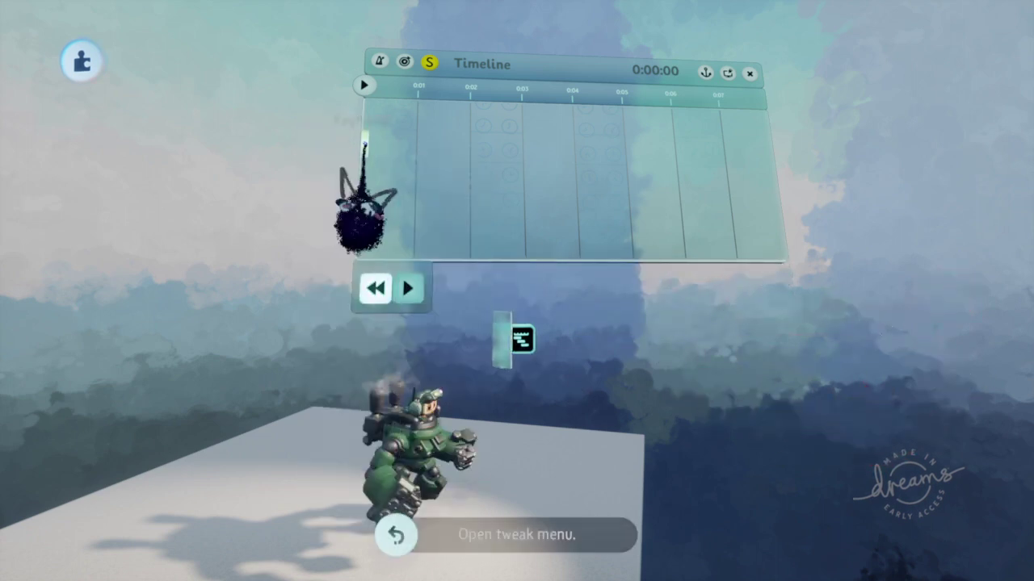
left_click(363, 147)
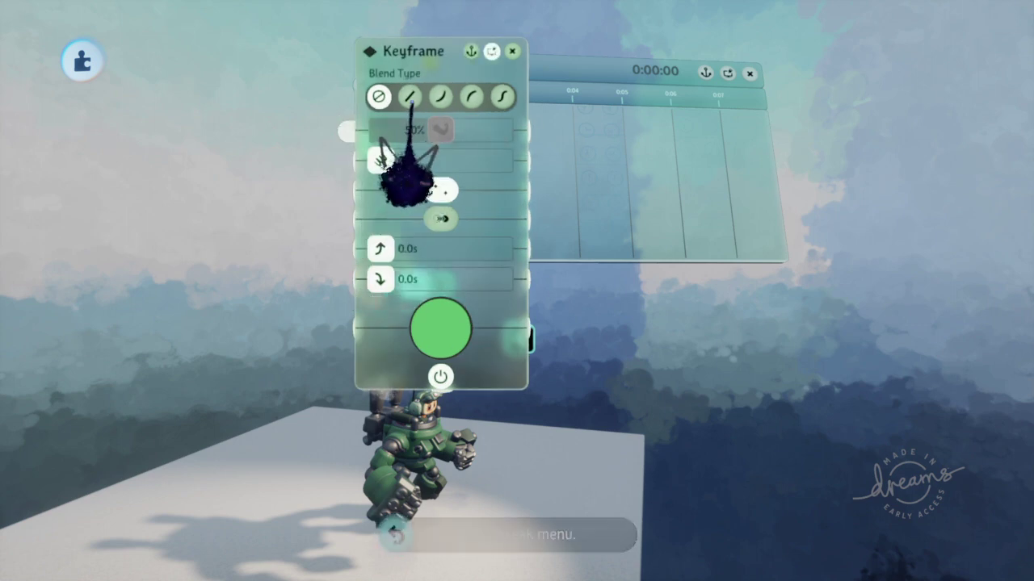
left_click(410, 99)
key("Escape")
Clone the first keyframe and place the copy directly after it in the same timeline row.
key("Tab")
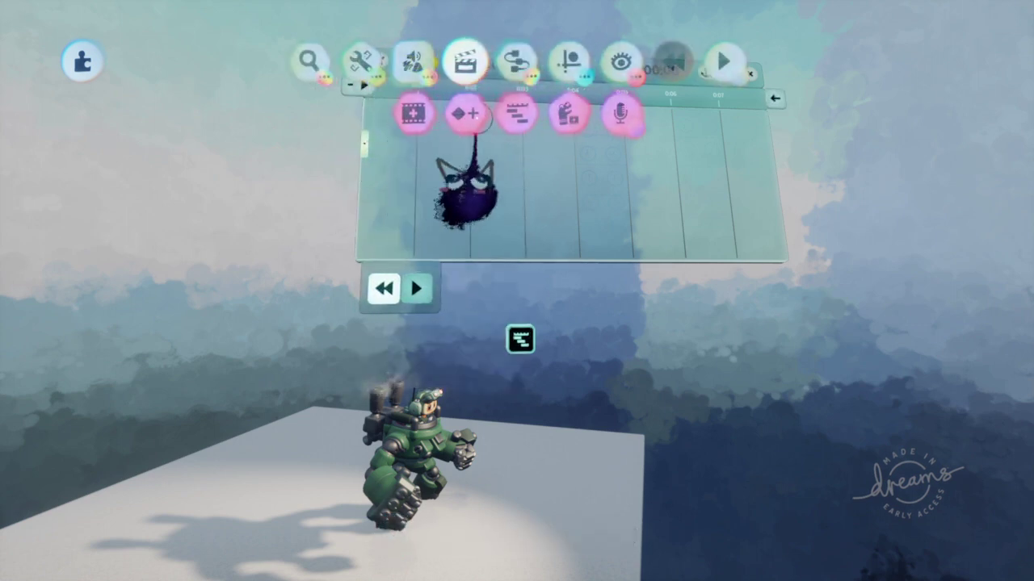
left_click(361, 62)
left_click(489, 114)
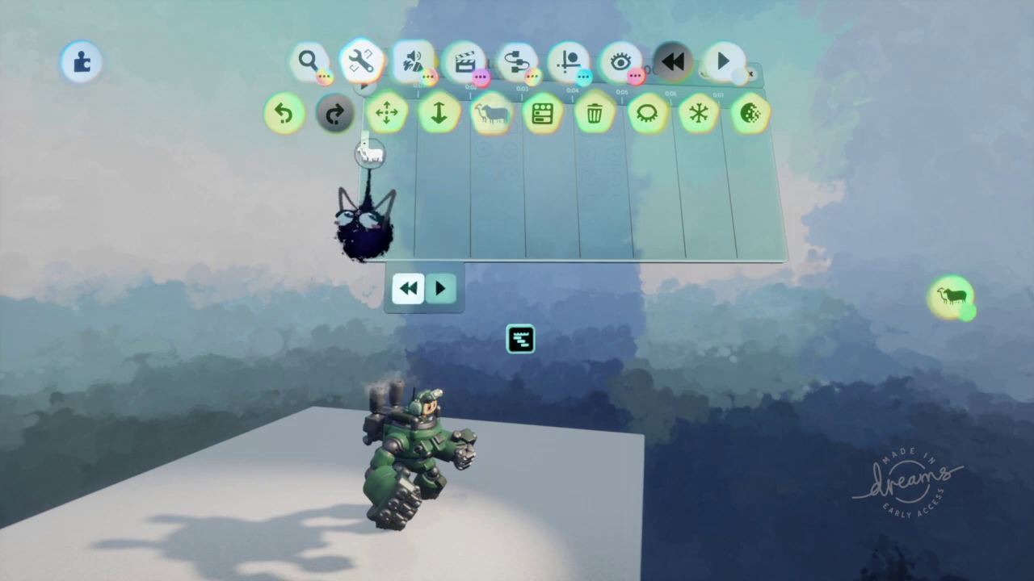
left_click_drag(363, 148, 379, 152)
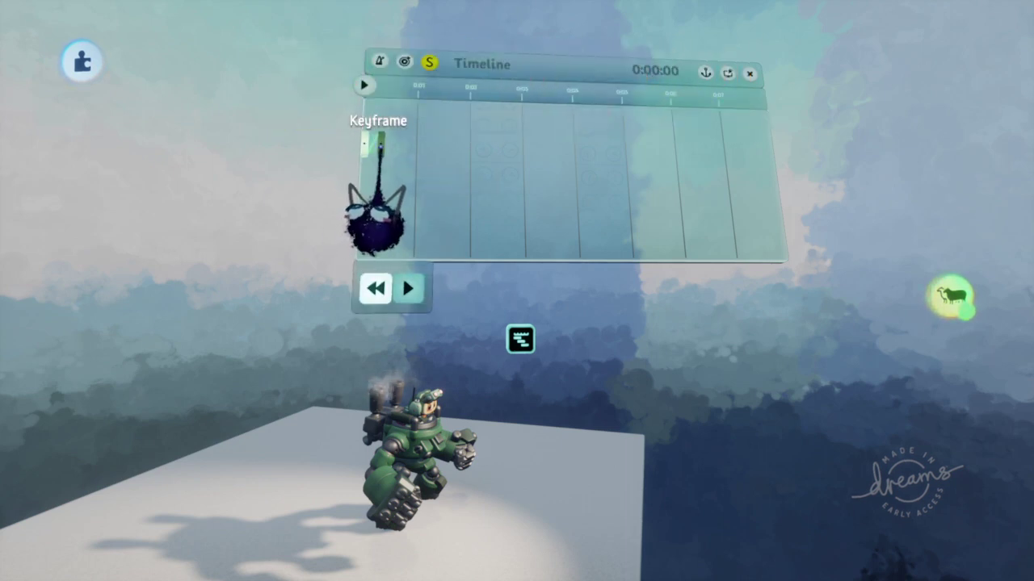
key("Escape")
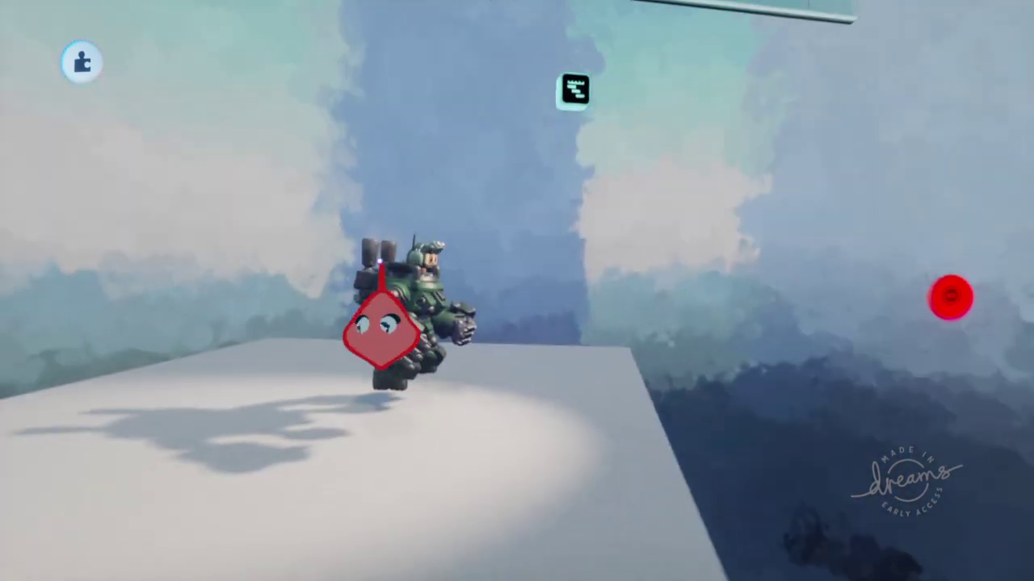
Record a pose in the second keyframe with the mech's arm raised and its fist held straight forward.
left_click(384, 329)
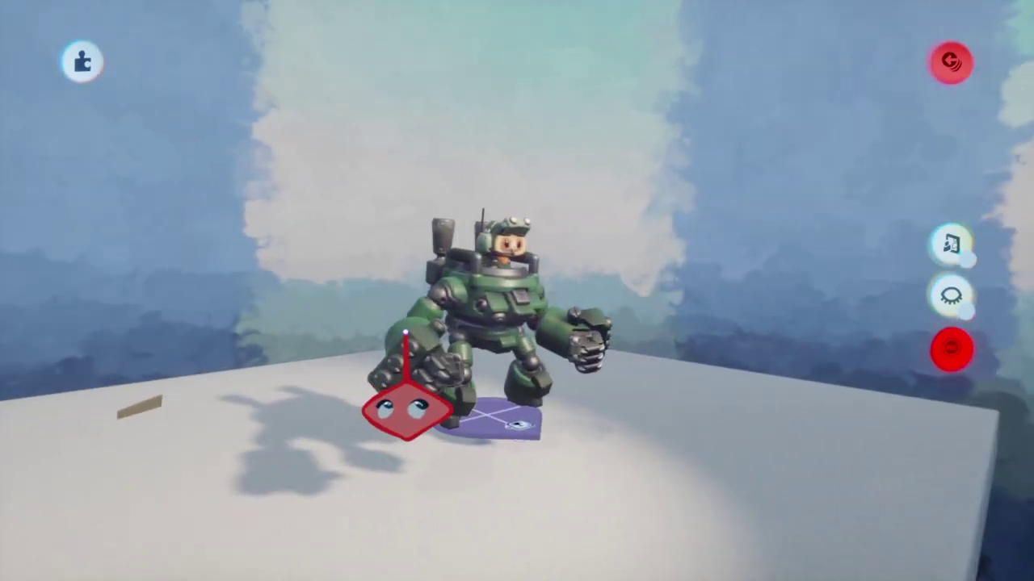
mouse_move(405, 328)
left_mouse_down()
mouse_move(405, 345)
mouse_move(458, 229)
left_mouse_up()
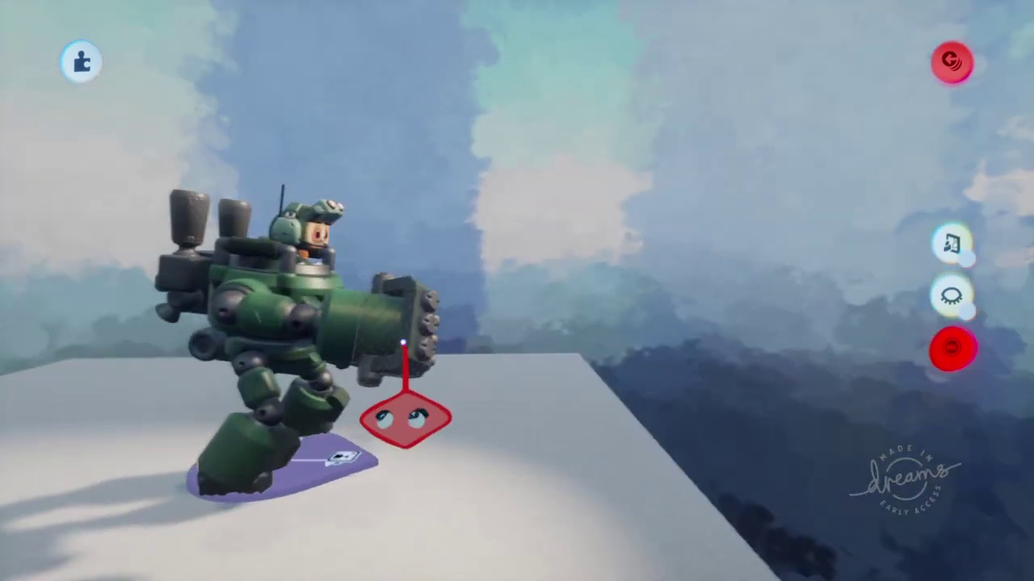
left_click_drag(345, 334, 348, 275)
middle_click_drag(348, 275, 399, 307)
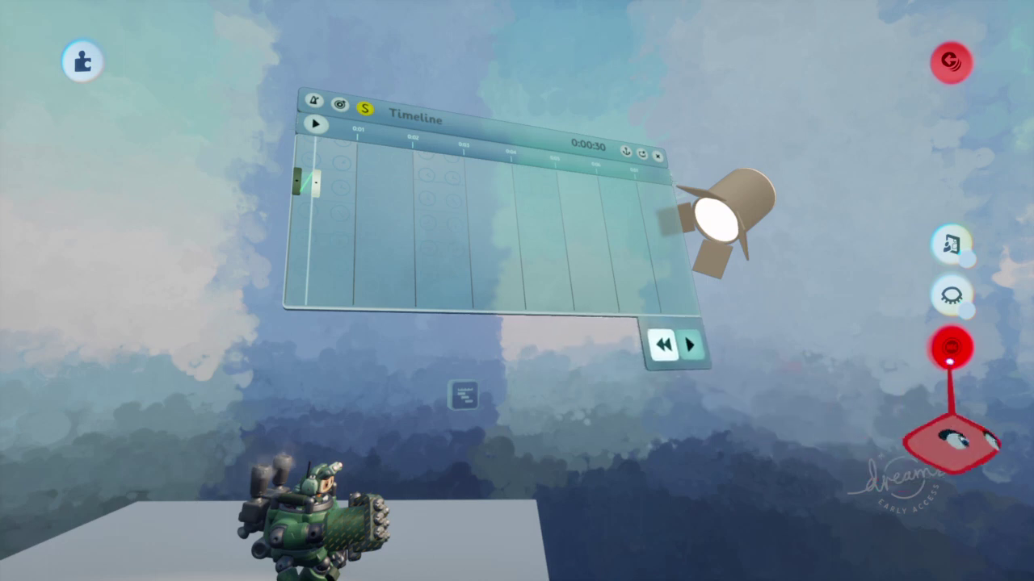
left_click(953, 346)
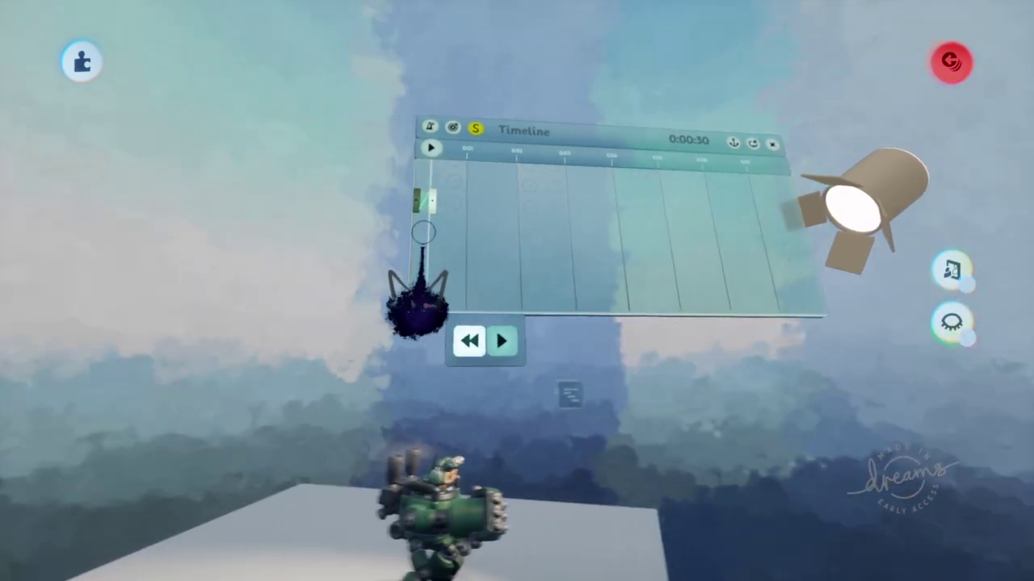
Clone the second keyframe and place the copy directly after it in the timeline.
left_click(490, 114)
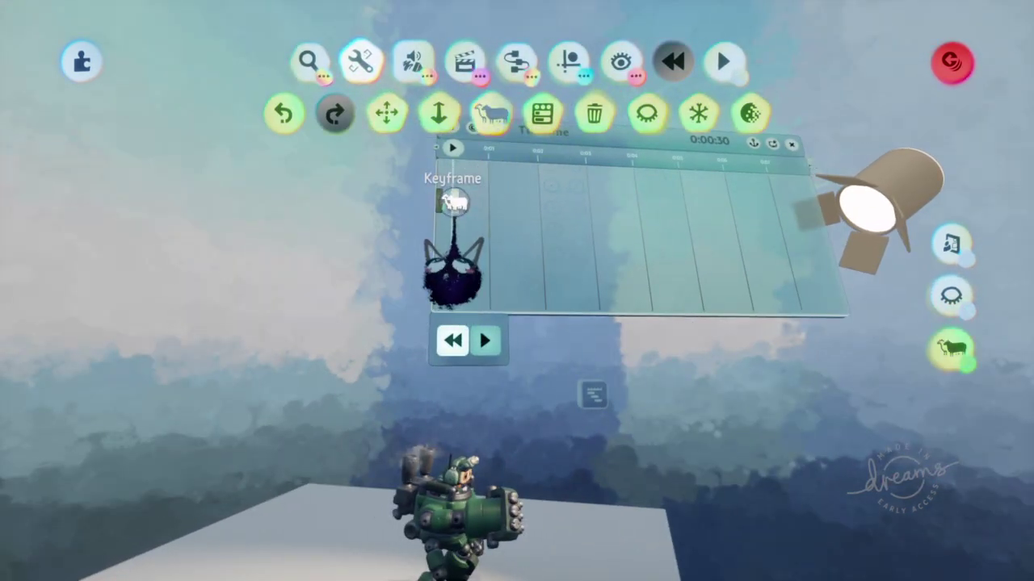
left_click_drag(454, 201, 470, 201)
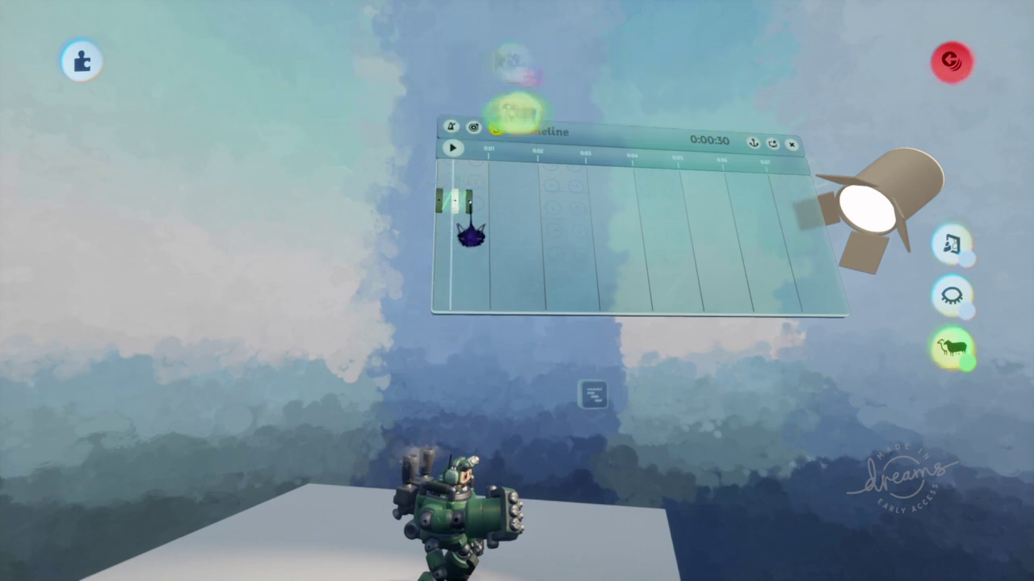
Finish cloning, move the timeline playhead onto the third keyframe, and start recording its pose.
key("Escape")
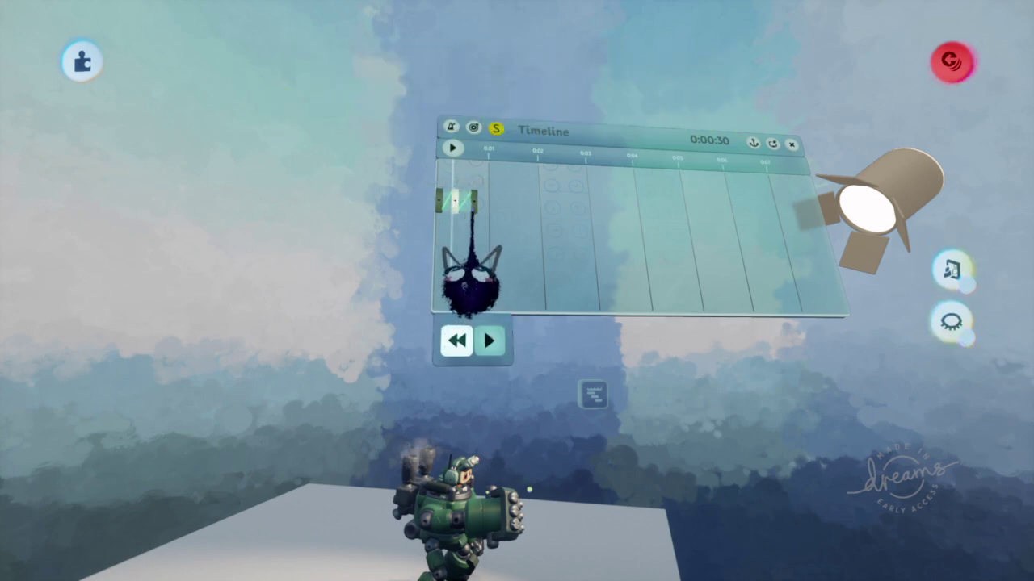
left_click(474, 209)
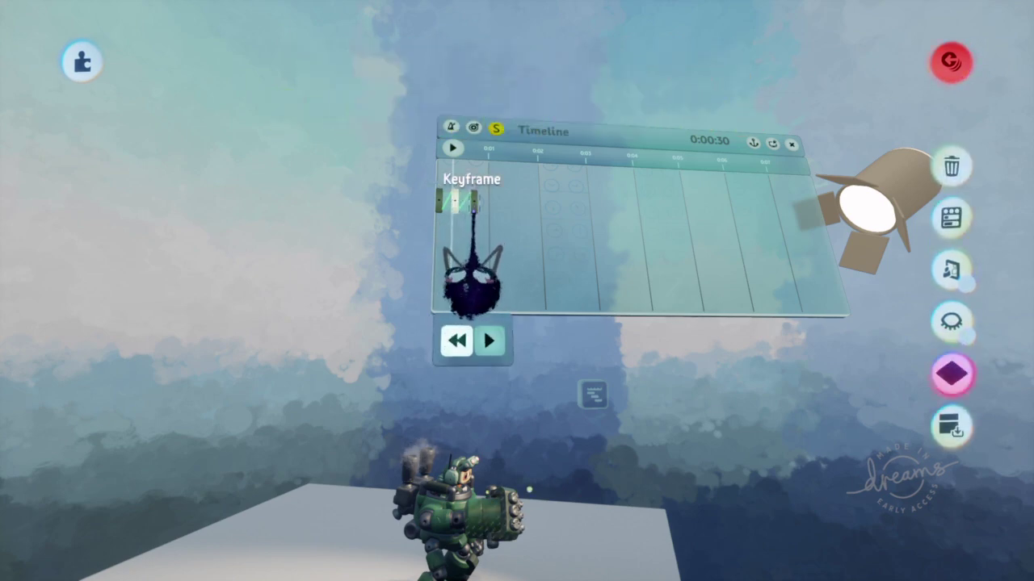
left_click_drag(453, 149, 473, 150)
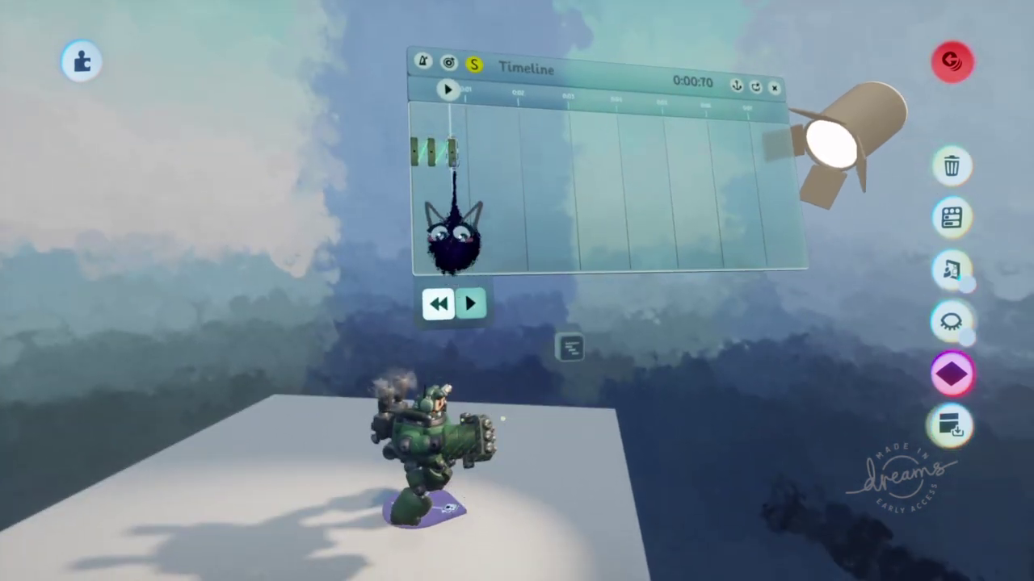
left_click(453, 155)
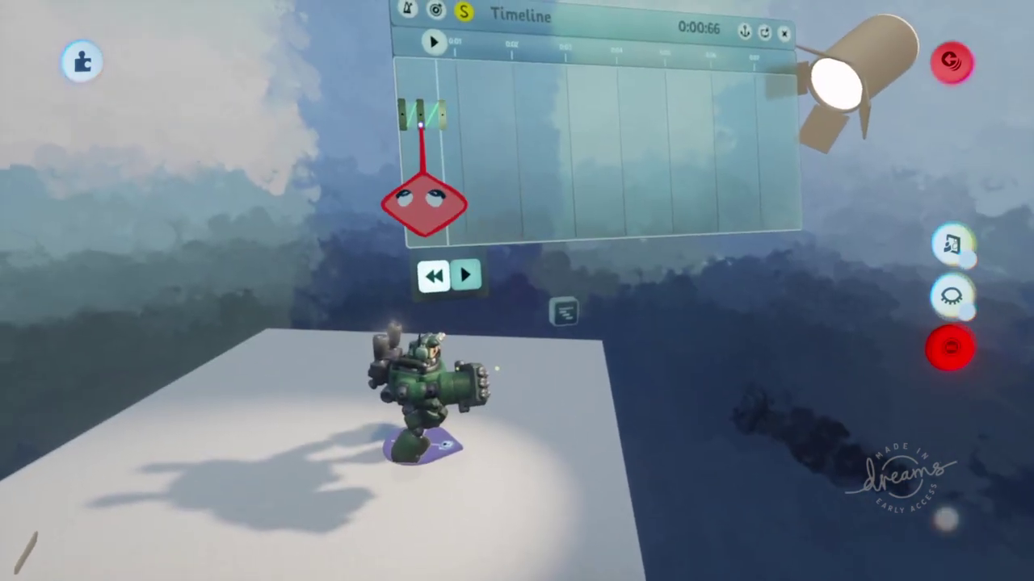
Pose the mech in the third keyframe with its torso twisted and its punching arm extended farther forward.
scroll(440, 383, "up", 5)
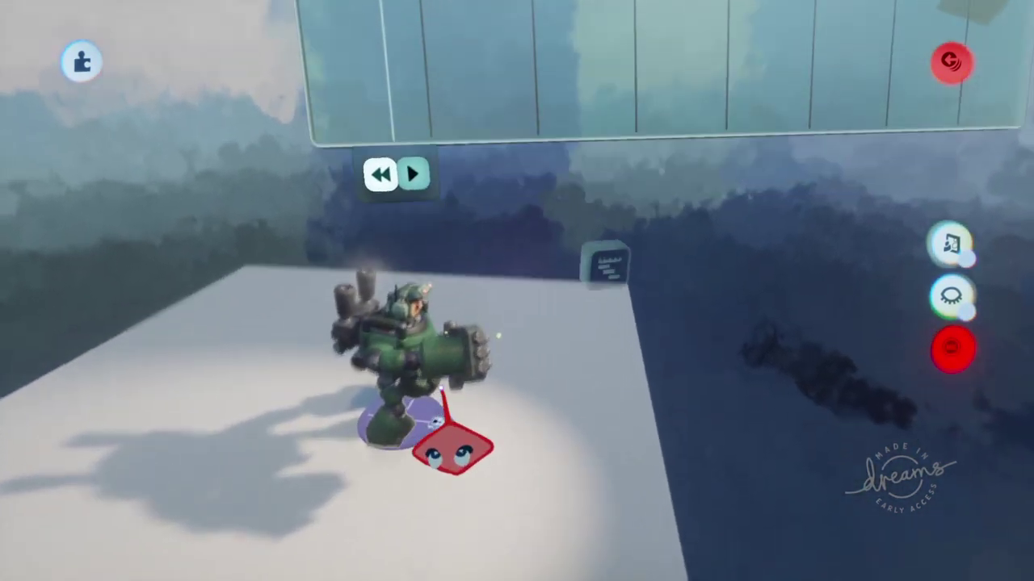
scroll(429, 428, "down", 2)
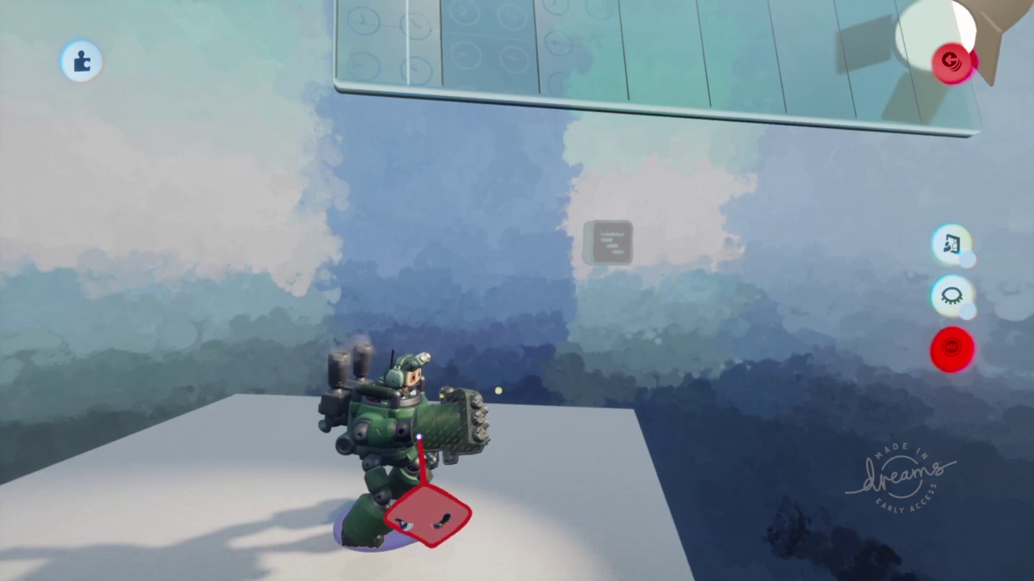
middle_click_drag(418, 443, 404, 408)
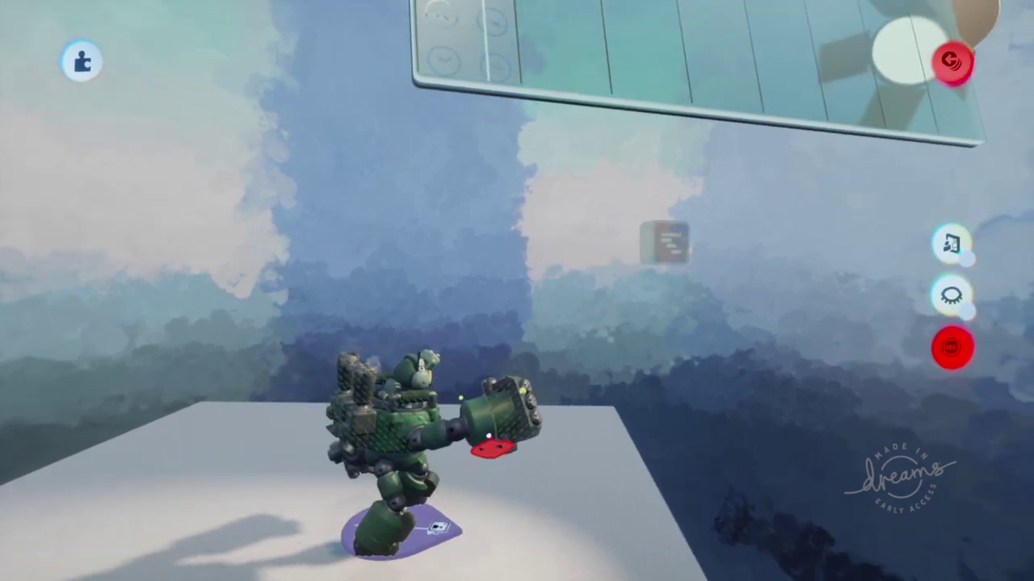
middle_click_drag(496, 417, 493, 440)
scroll(489, 453, "up", 5)
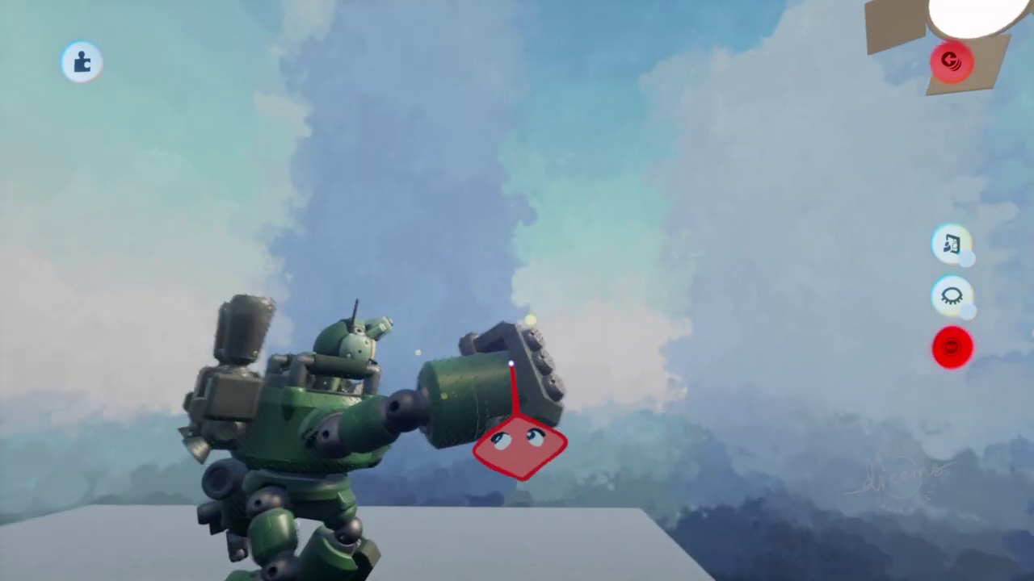
middle_click_drag(512, 362, 495, 415)
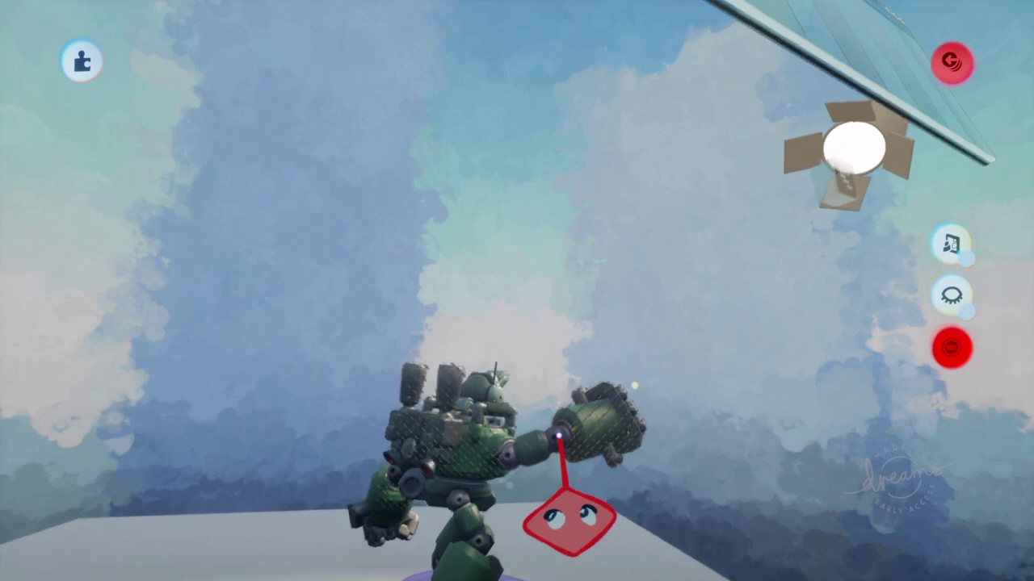
middle_click_drag(559, 436, 525, 462)
scroll(551, 469, "up", 6)
middle_click_drag(493, 422, 434, 388)
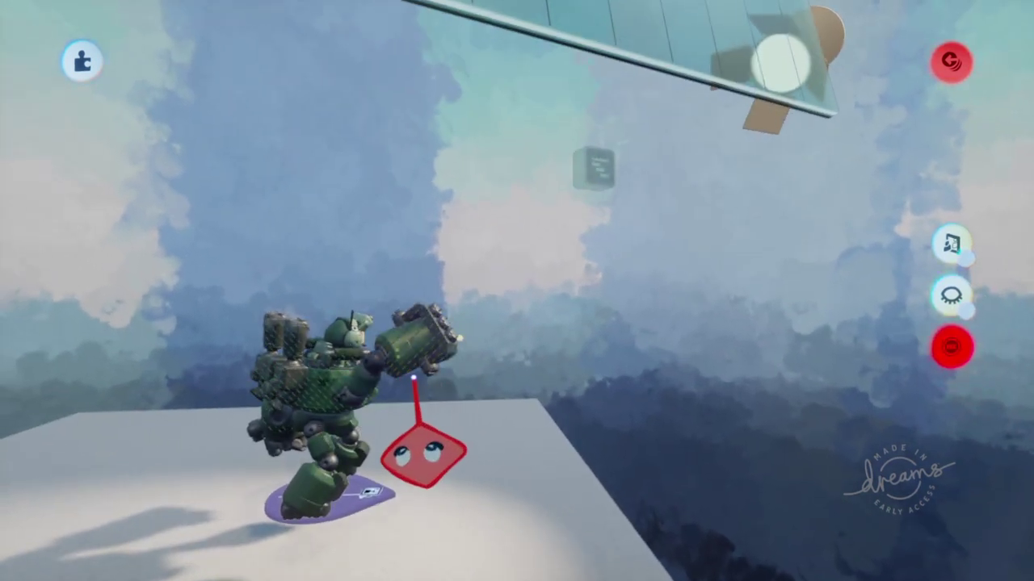
Undo the latest arm and leg adjustments to the mech and stop recording the third keyframe.
key("ctrl+z")
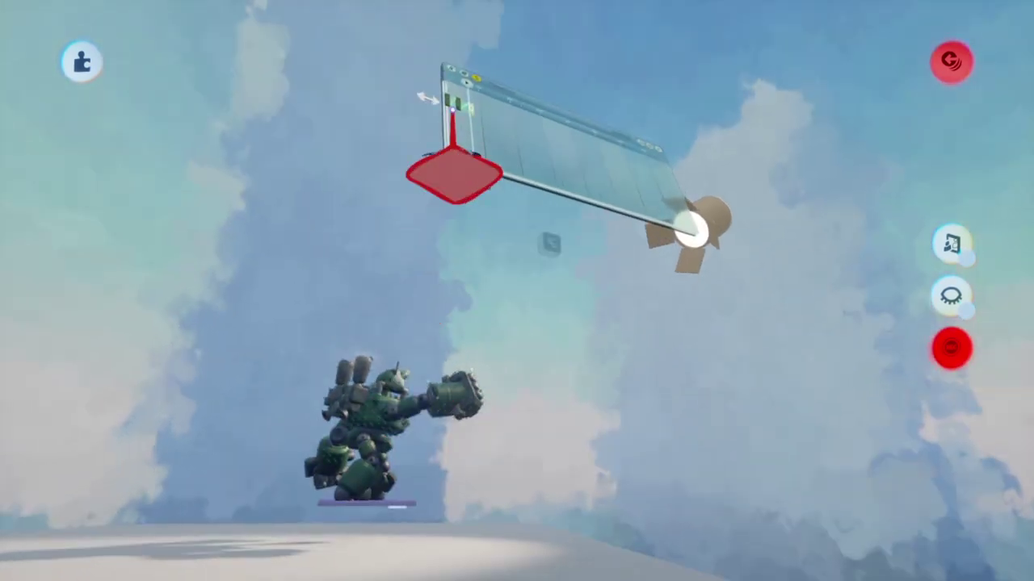
left_click(450, 116)
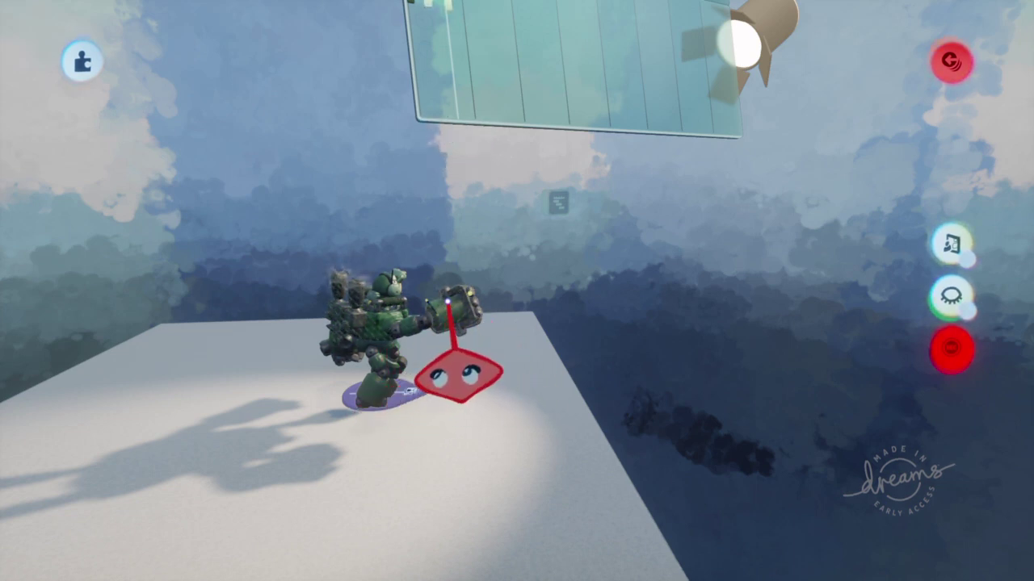
middle_click_drag(441, 323, 434, 326)
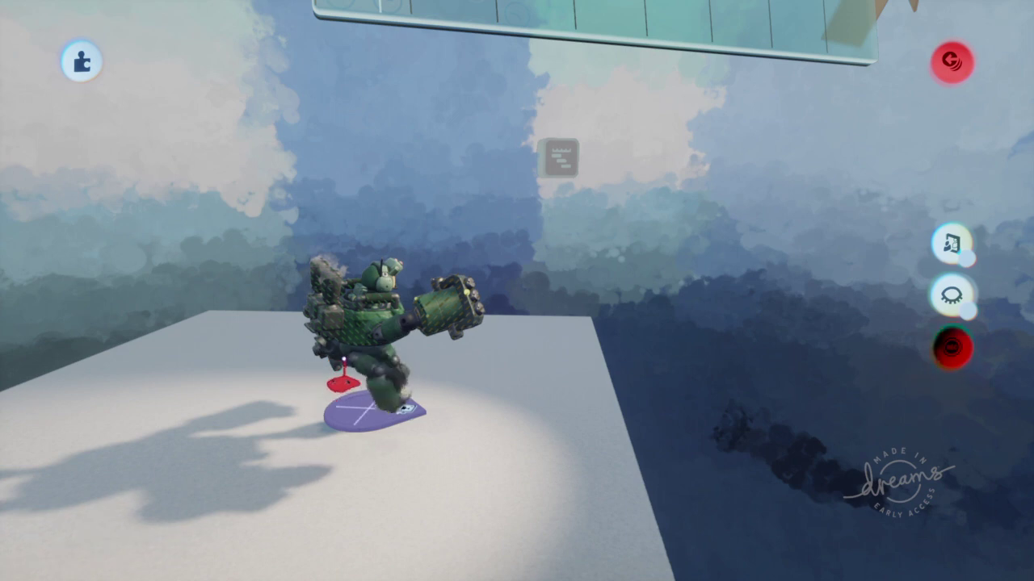
key("ctrl+z")
key("ctrl+z")
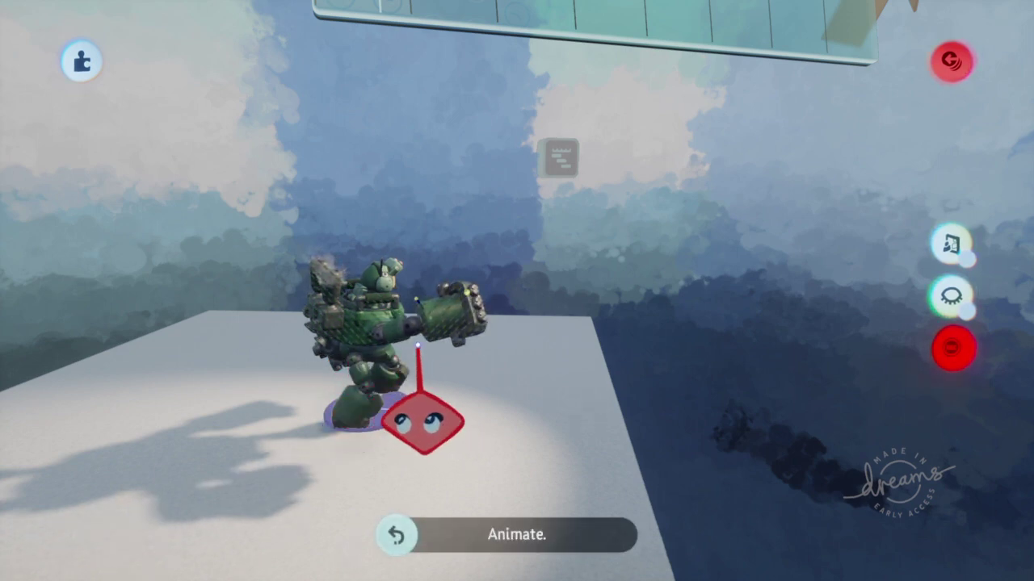
scroll(418, 345, "down", 4)
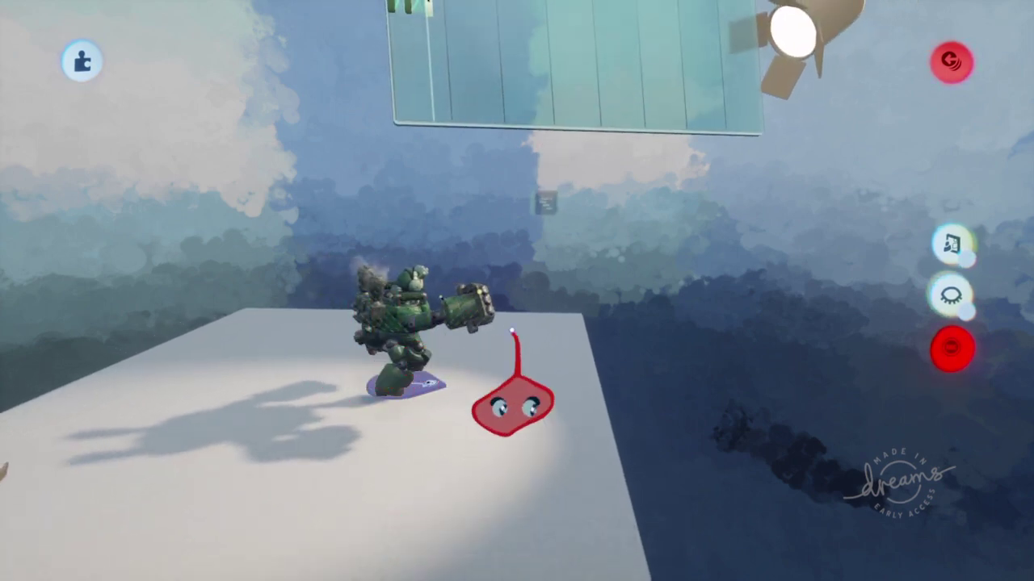
left_click(952, 352)
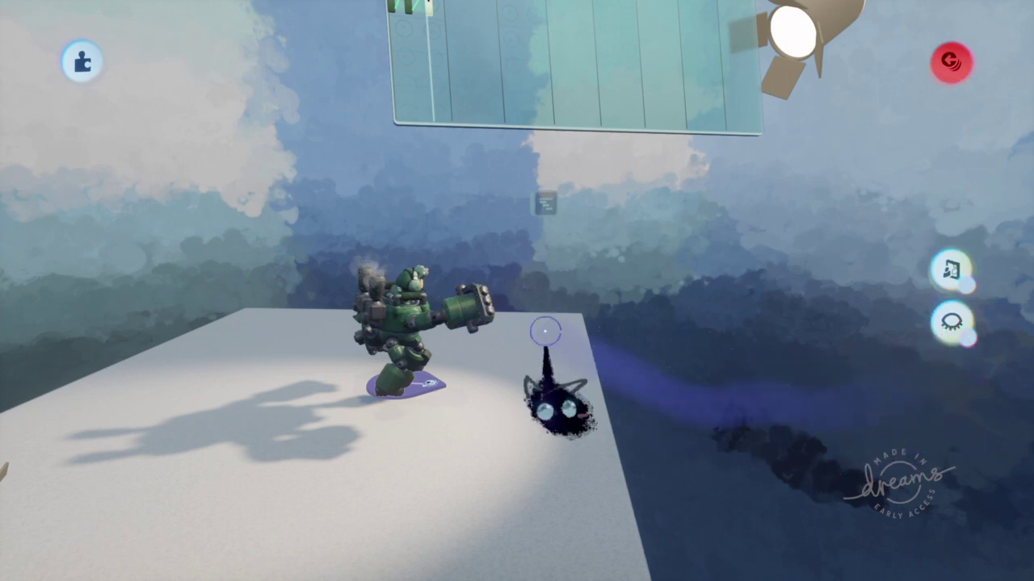
Clone the first keyframe and place the copy directly after the third keyframe in the same timeline row.
middle_click_drag(545, 331, 454, 201)
mouse_move(462, 127)
middle_click_drag(476, 138, 646, 111)
left_click_drag(643, 109, 381, 113)
middle_click_drag(381, 133, 406, 167)
scroll(450, 283, "up", 2)
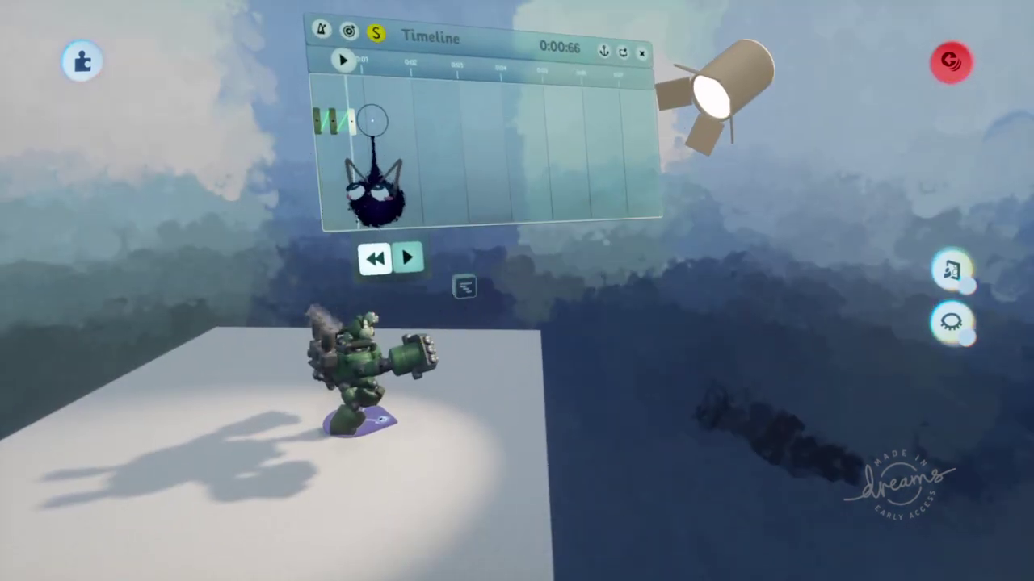
key("Tab")
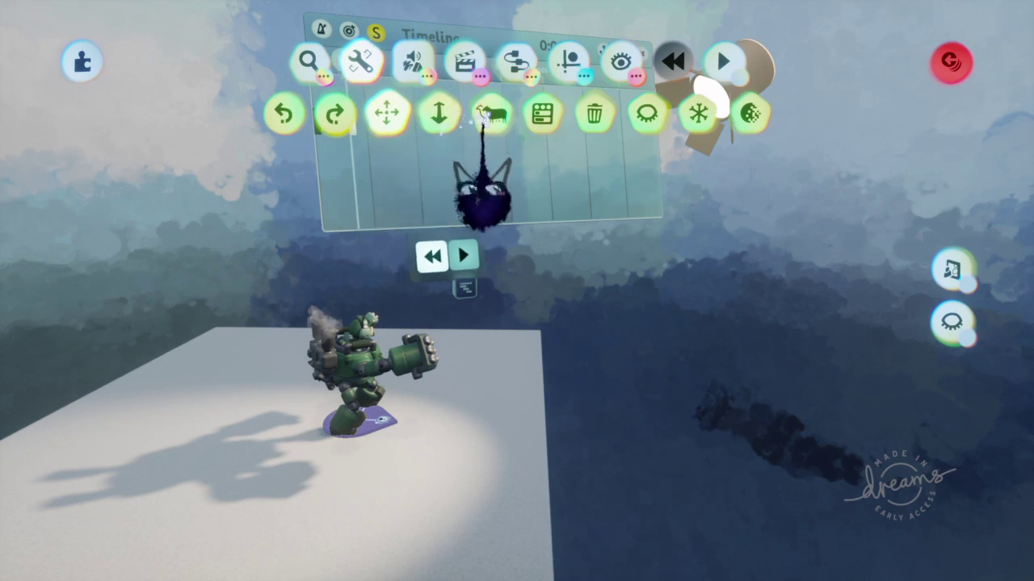
left_click(491, 114)
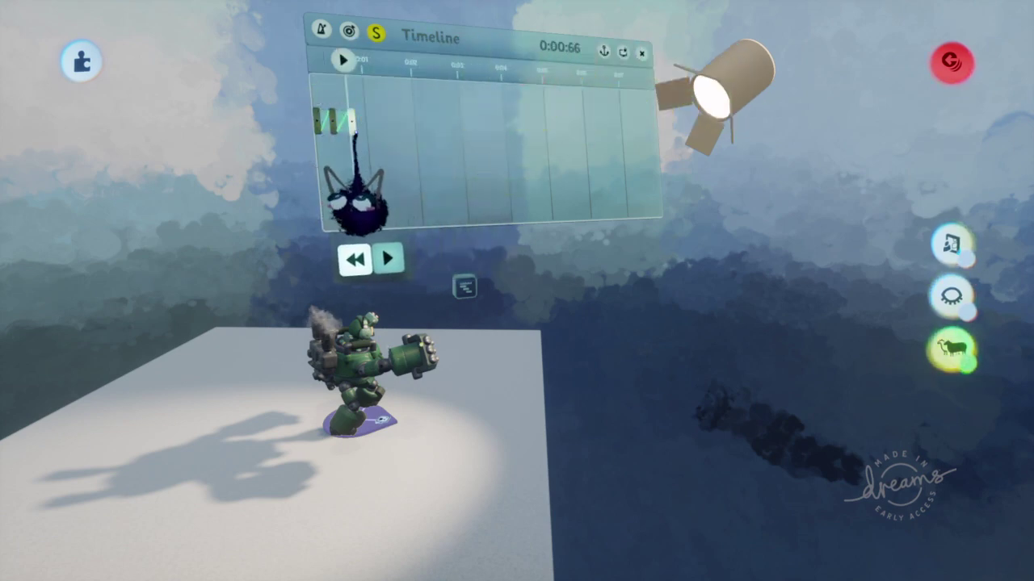
left_click_drag(317, 127, 339, 143)
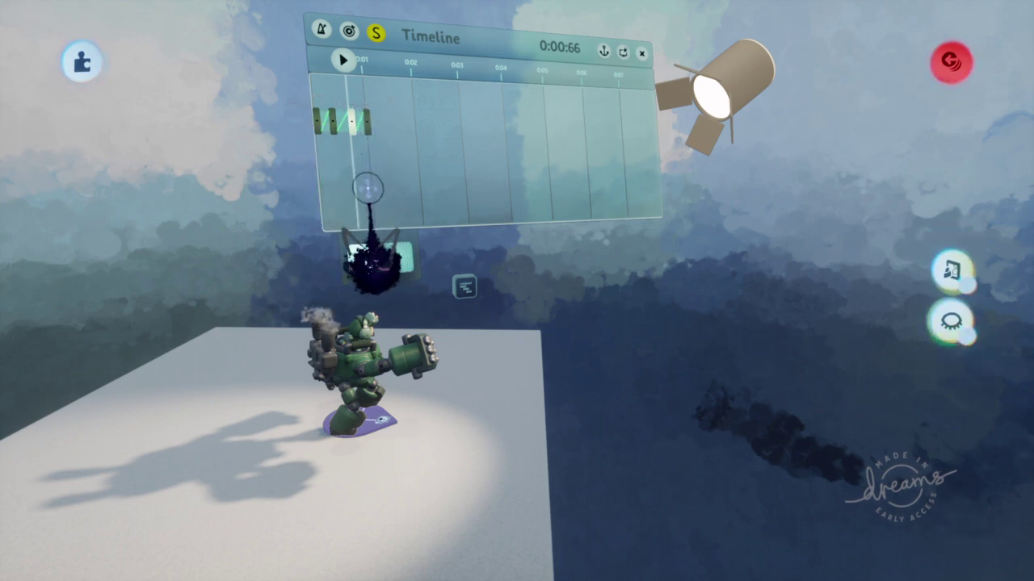
Add a new keyframe on a separate row below the four pose keyframes and stretch it across their full length.
key("Tab")
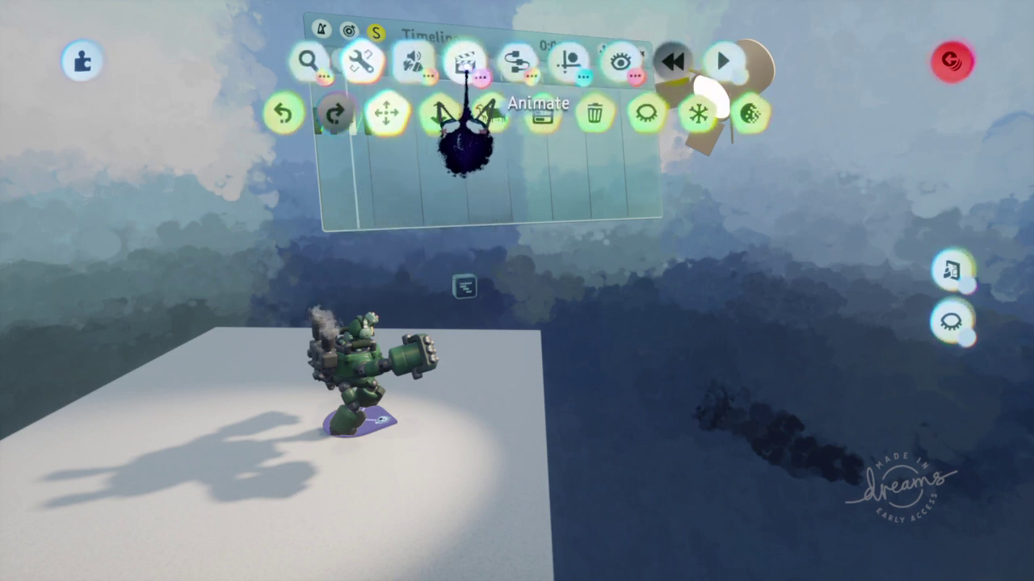
left_click(465, 70)
left_click(467, 114)
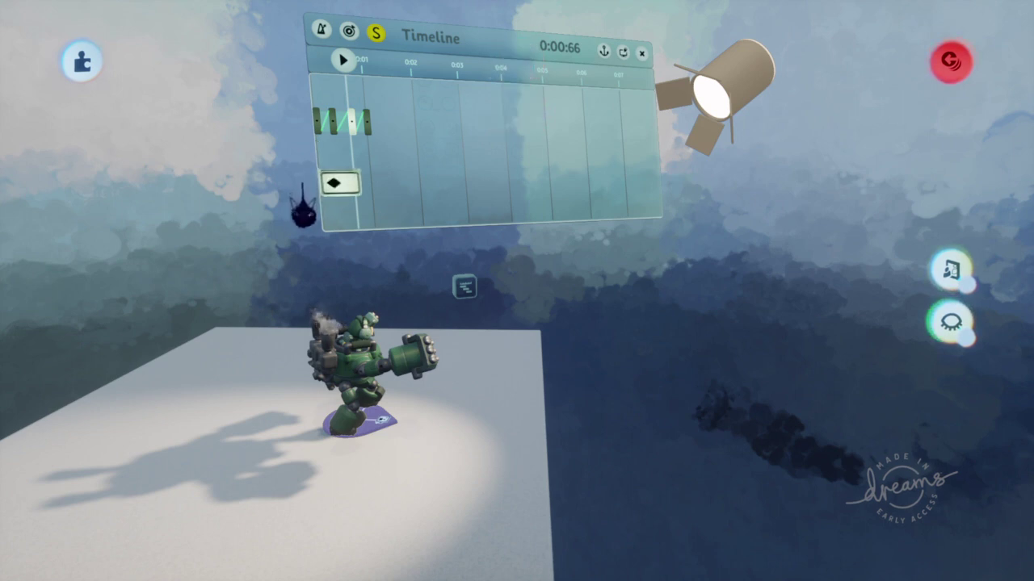
left_click(301, 184)
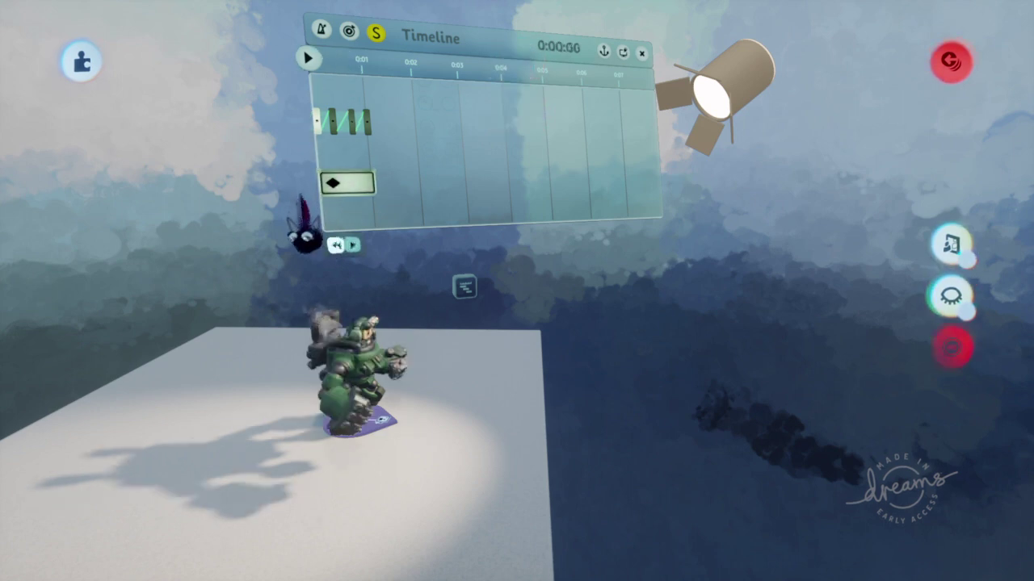
Record the puppet's Behavior settings in the new keyframe with the running-figure option under Procedural Animation switched off.
left_click(348, 374)
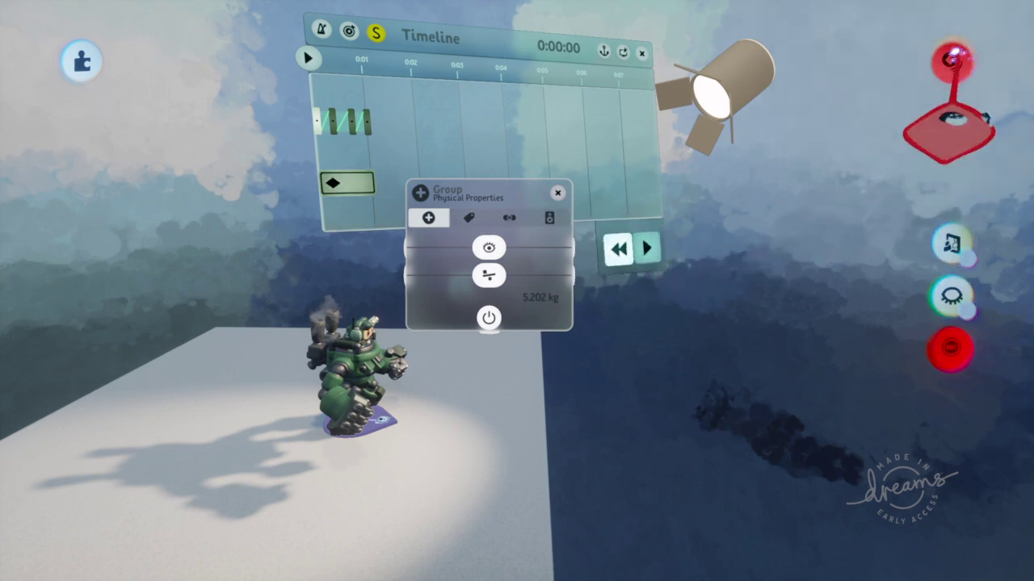
left_click(953, 56)
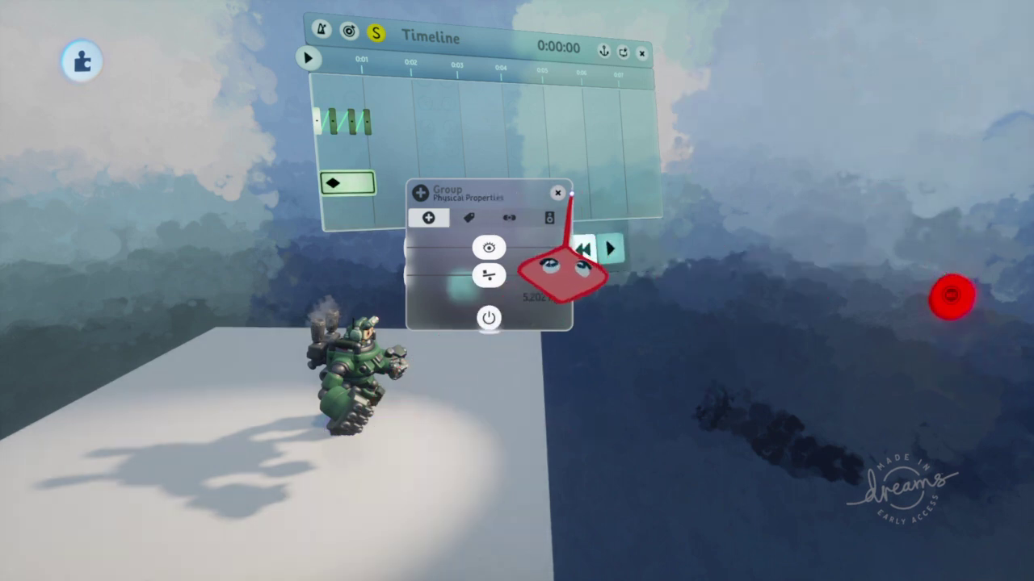
left_click(558, 194)
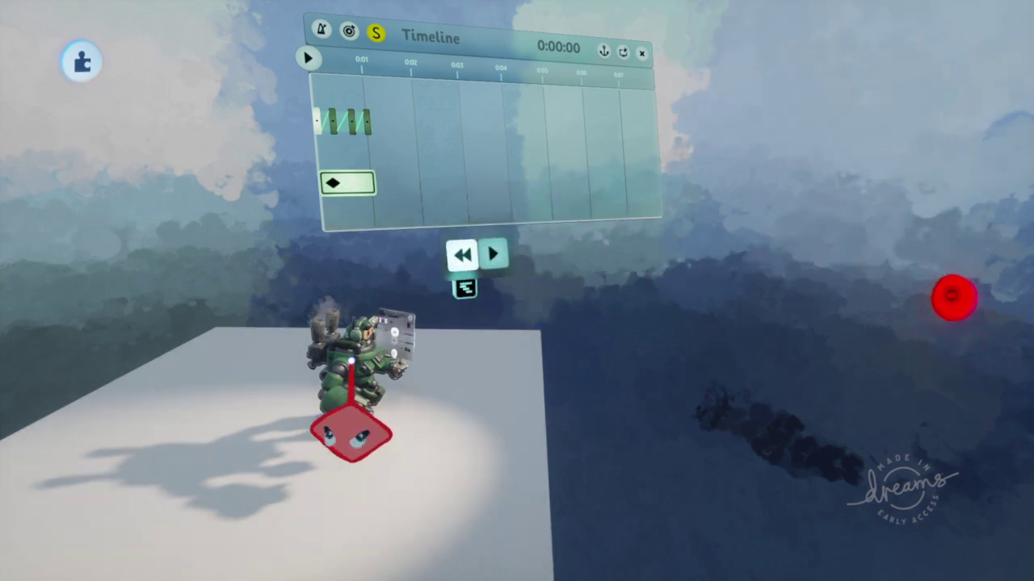
left_click(353, 363)
left_click(356, 358)
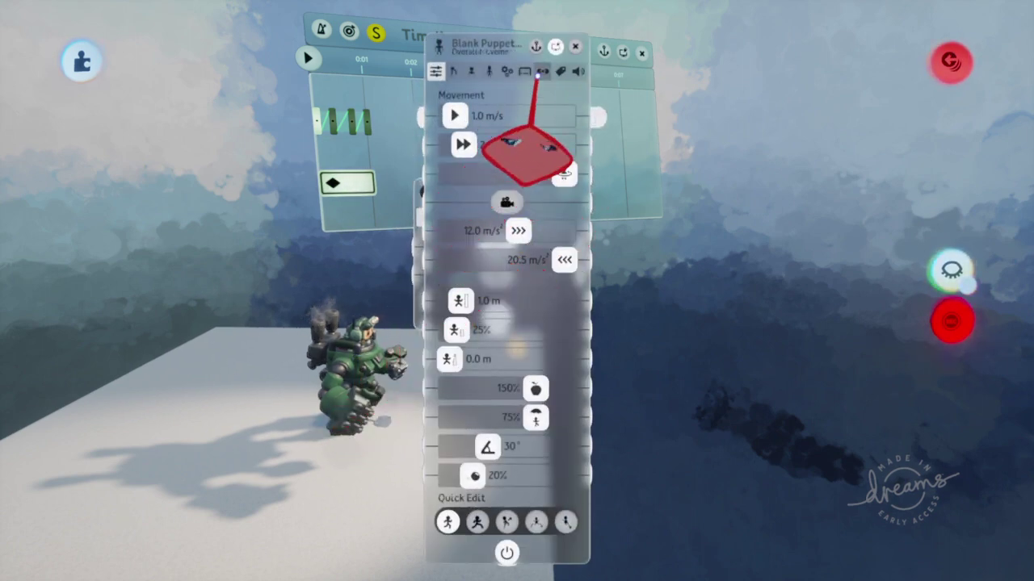
left_click(489, 71)
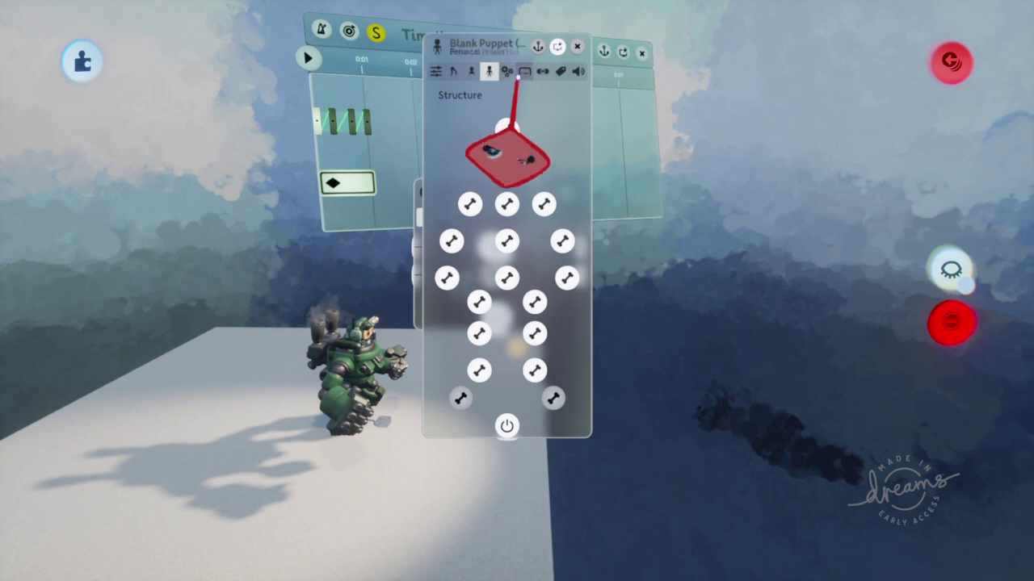
left_click(507, 71)
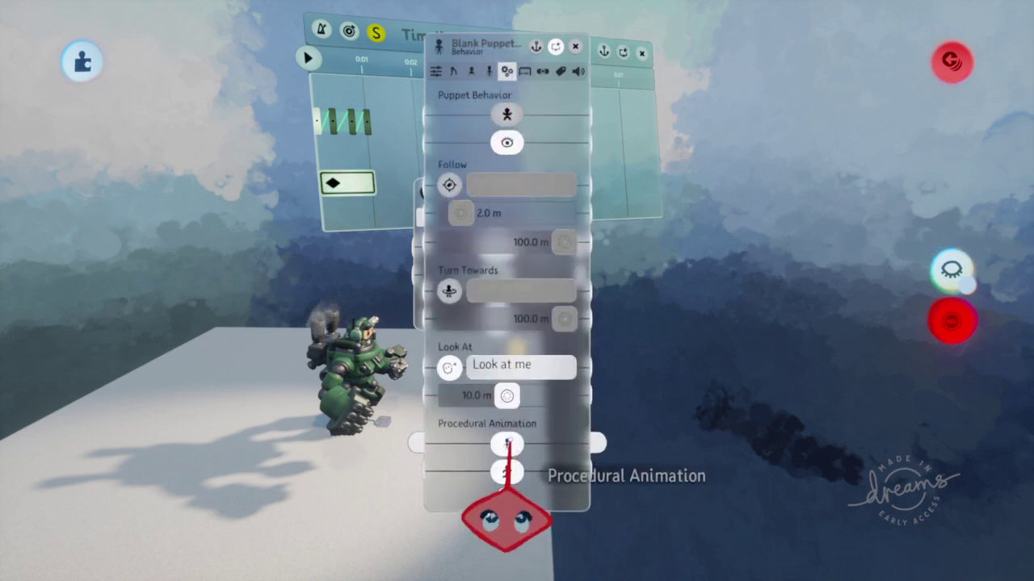
left_click(512, 468)
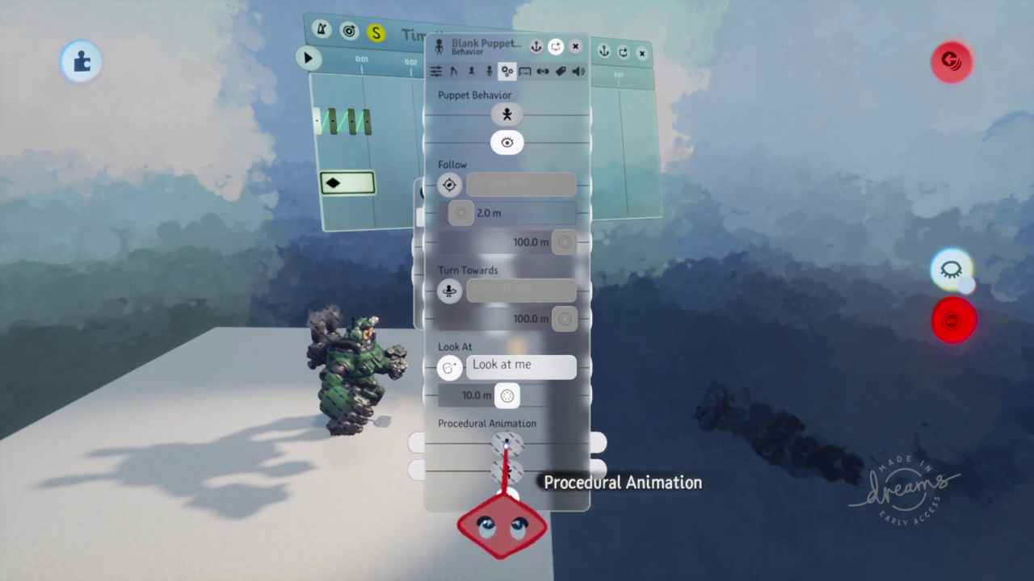
left_click(506, 448)
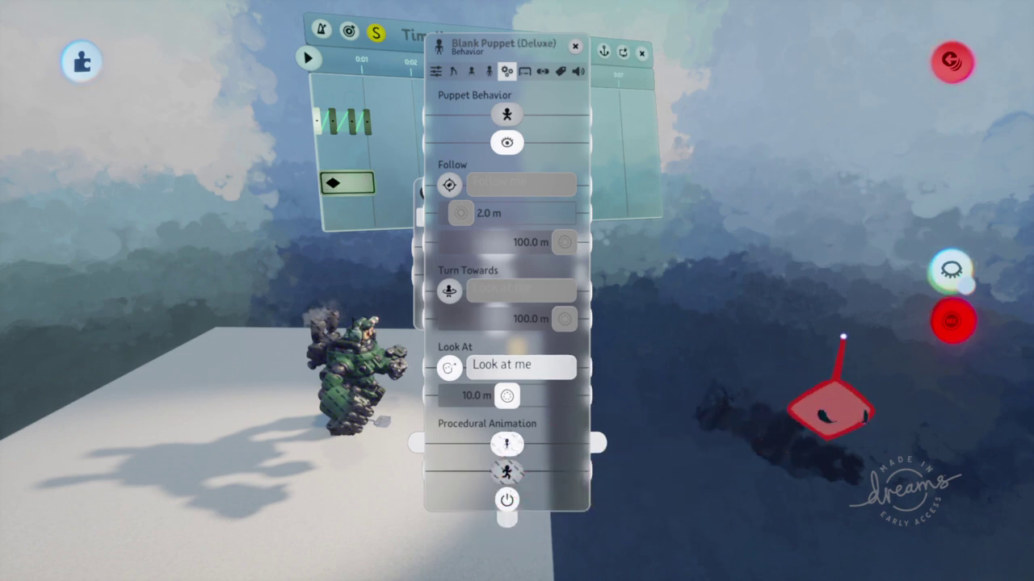
left_click(952, 321)
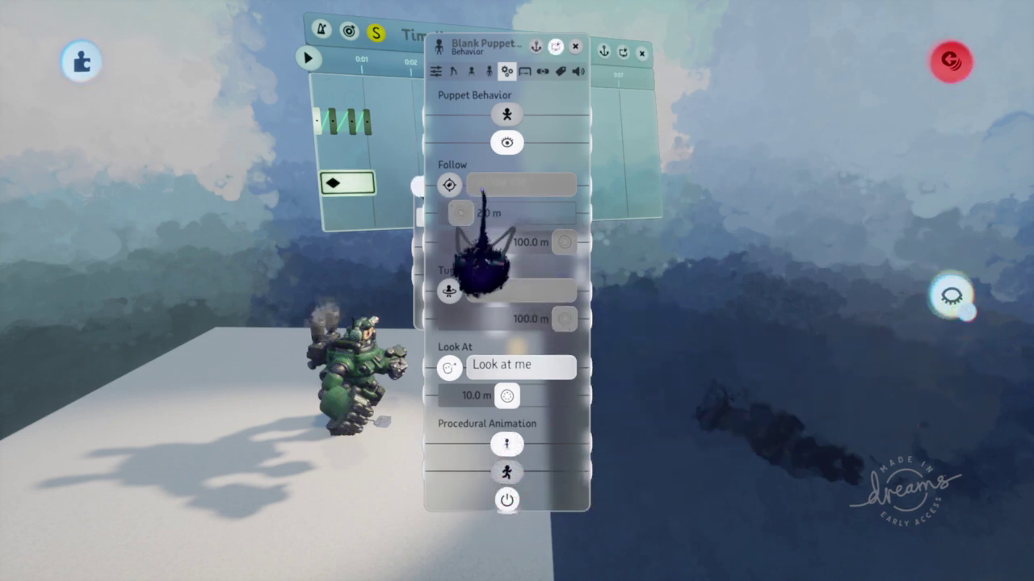
Switch off the eye option under Puppet Behavior, clear the panels away from the timeline, and play the punch animation.
left_click_drag(506, 149, 747, 270)
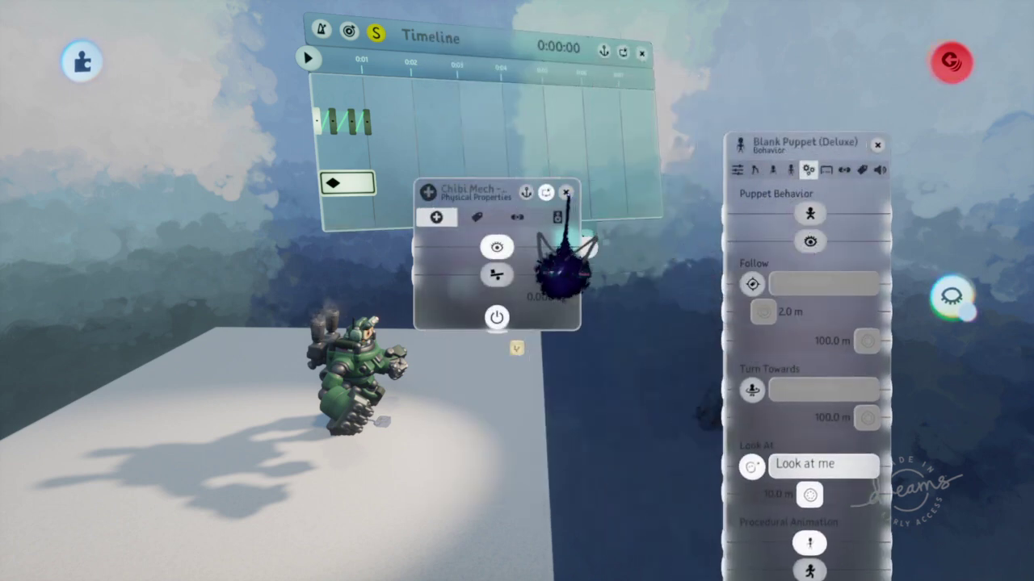
left_click(565, 192)
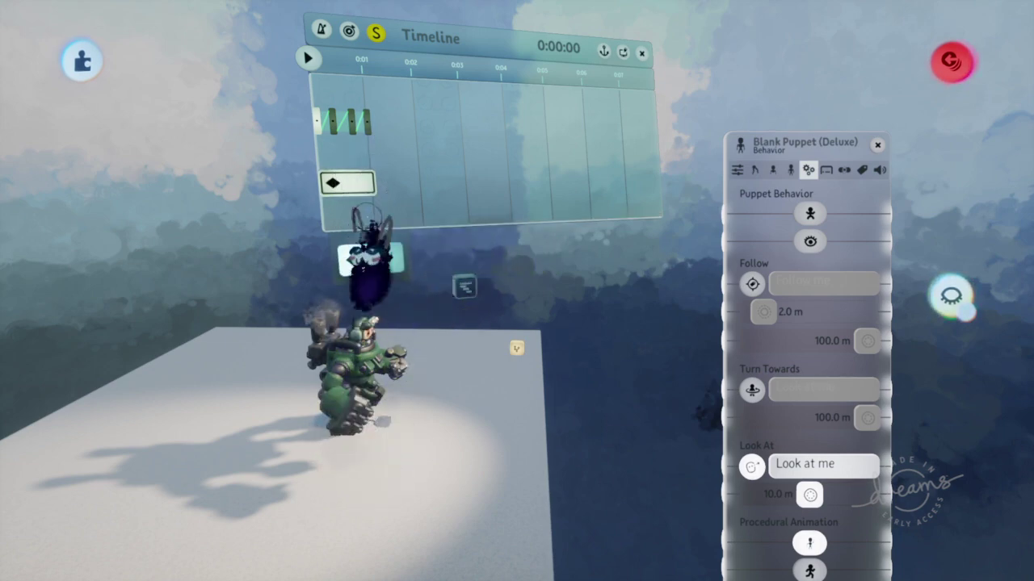
left_click(420, 256)
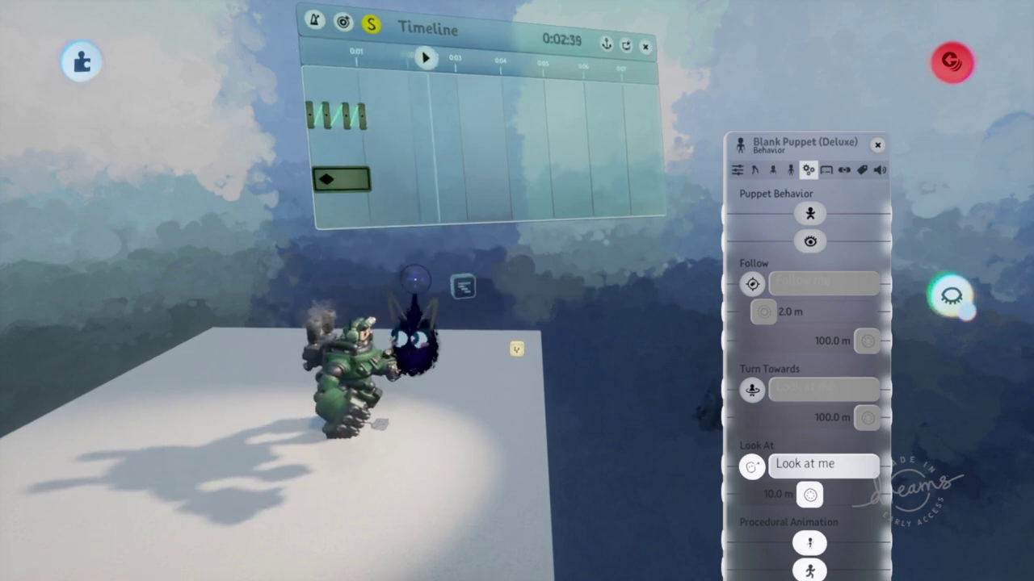
Shorten the timeline so that it ends just after the keyframes.
scroll(621, 153, "up", 2)
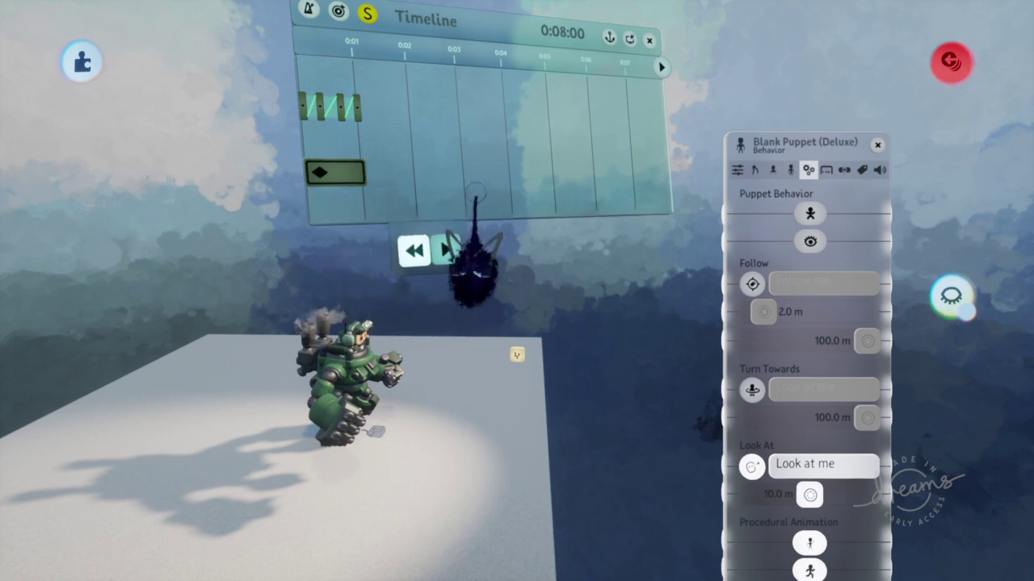
left_click(965, 63)
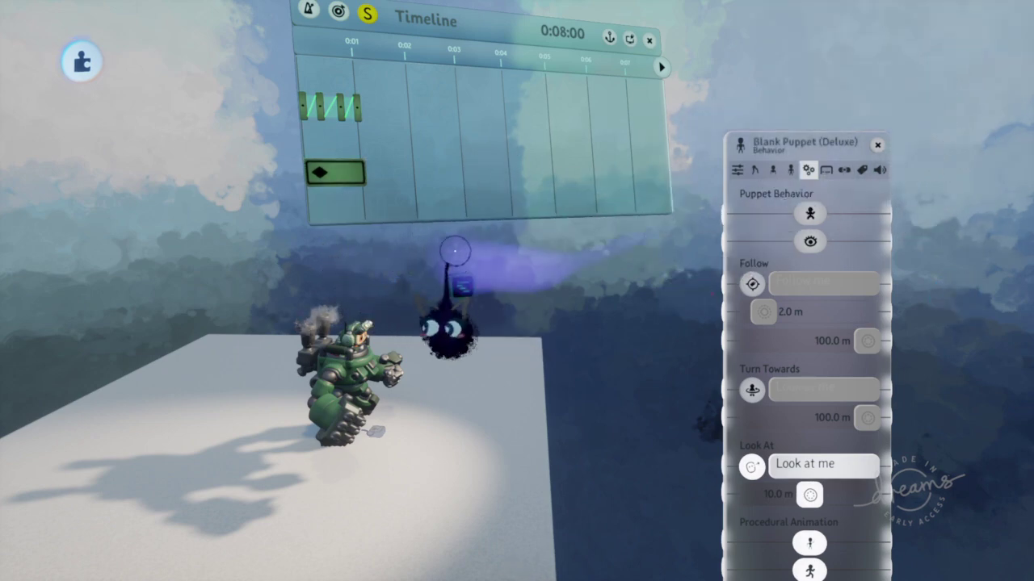
left_click_drag(663, 162, 397, 176)
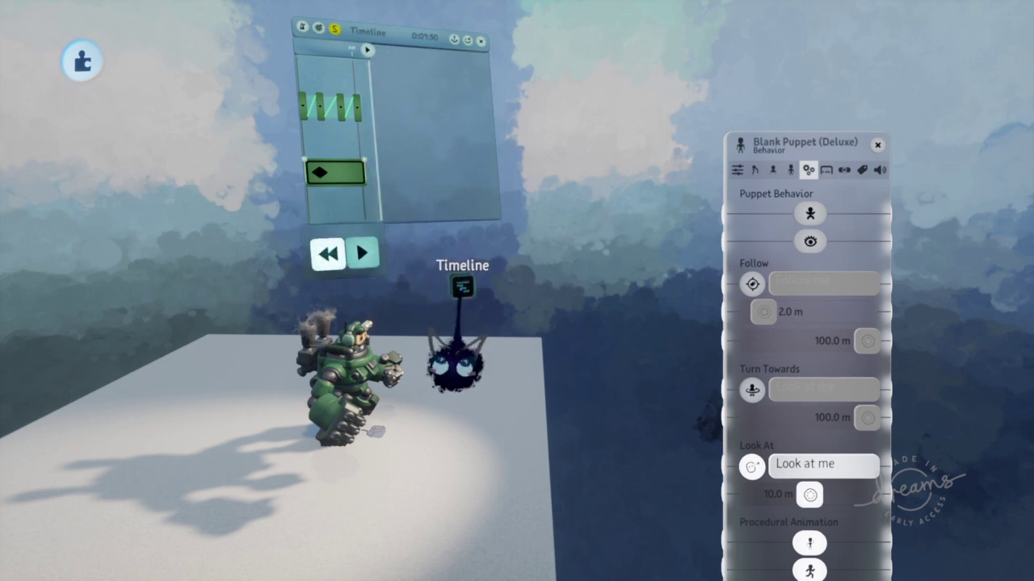
Set the timeline's playback speed to 200% and preview the punch animation.
left_click(462, 287)
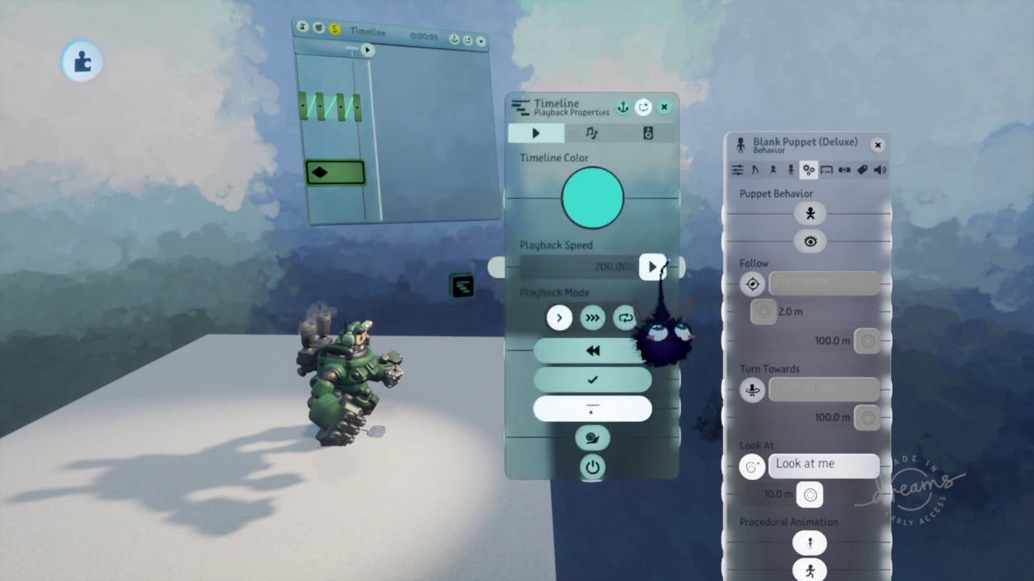
left_click(363, 252)
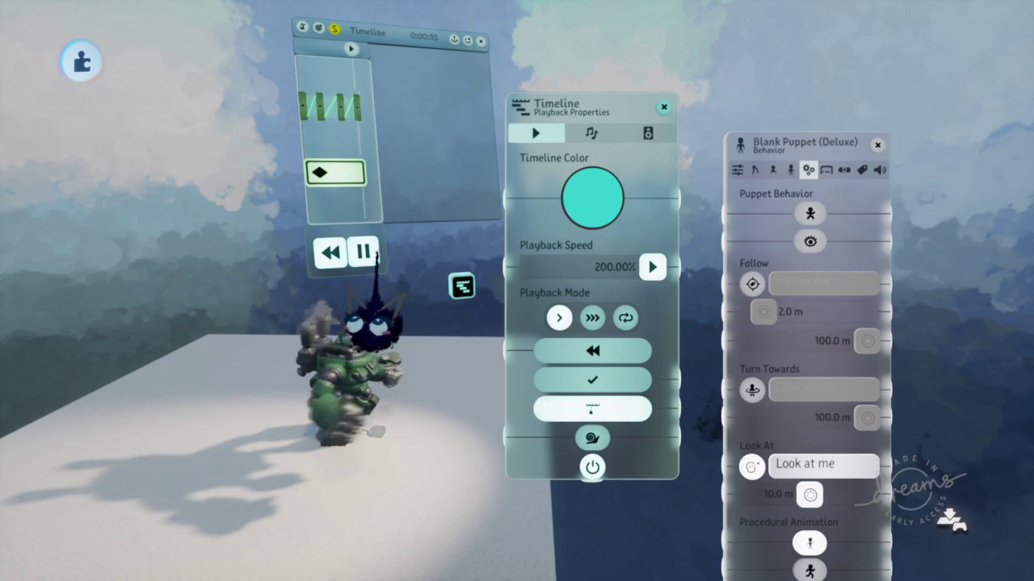
middle_click_drag(335, 295, 312, 415)
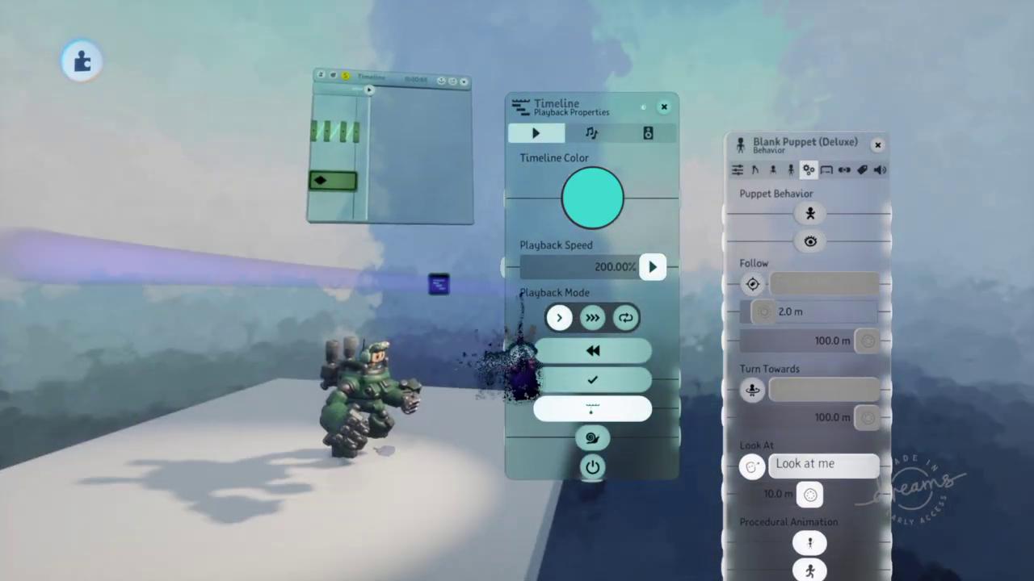
middle_click_drag(406, 454, 349, 258)
mouse_move(352, 253)
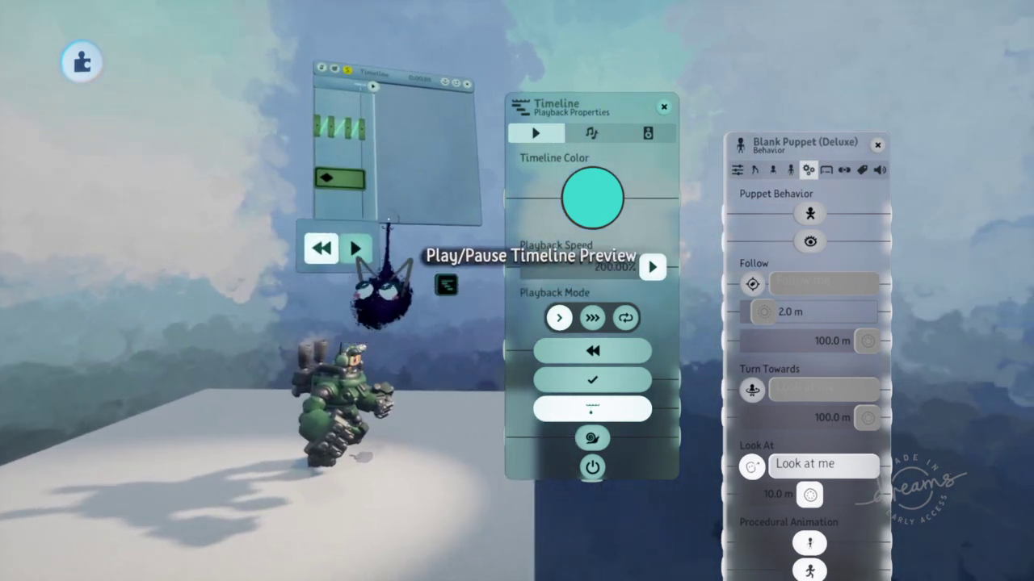
Add another keyframe on a new row beneath the long procedural animation keyframe, near the middle of the punch.
left_click_drag(361, 248, 379, 164)
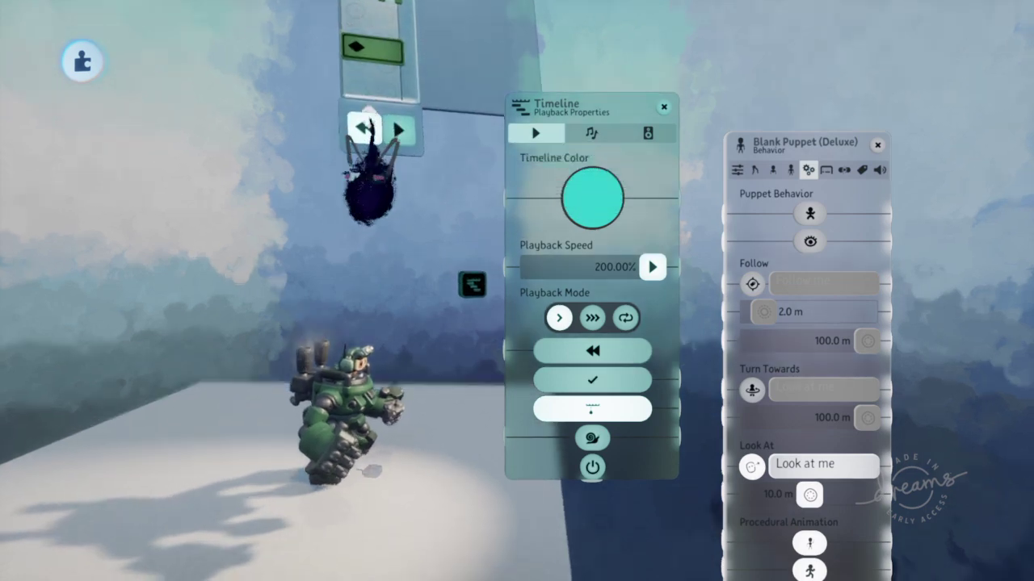
key("Tab")
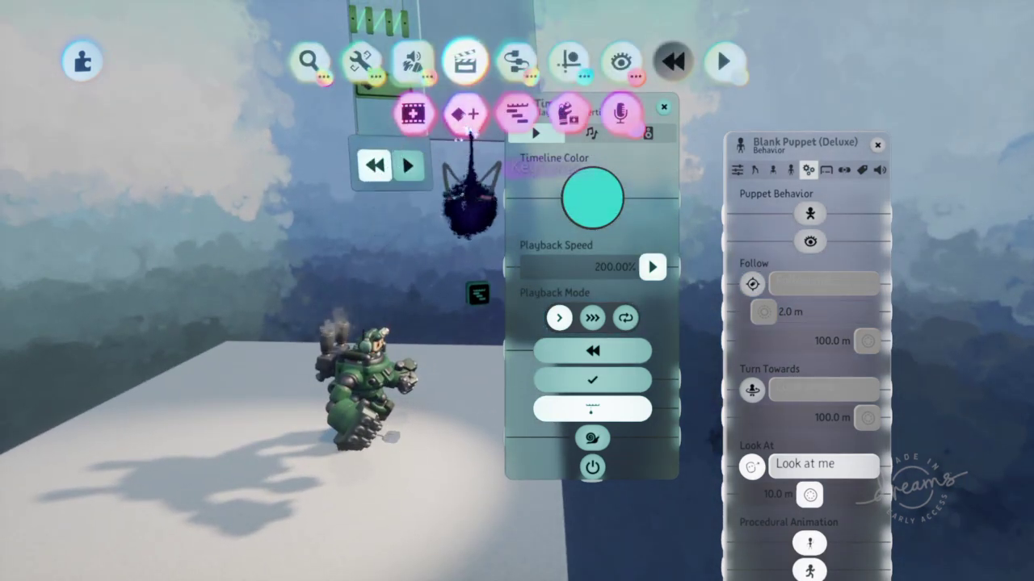
key("Escape")
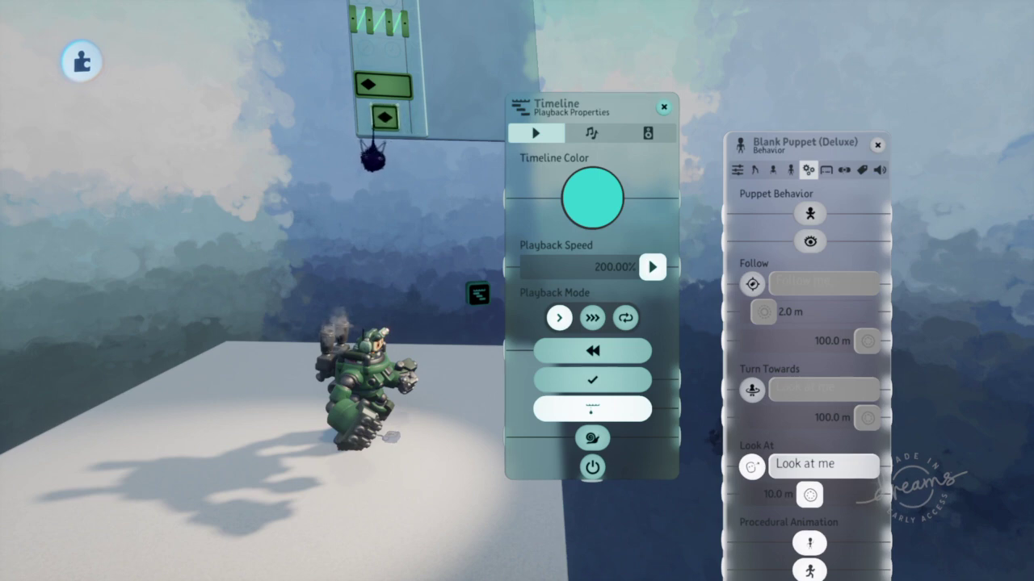
Record a forward-leaning, twisted body pose for the mech in the new bottom-row keyframe and finish recording.
middle_click_drag(376, 197, 386, 384)
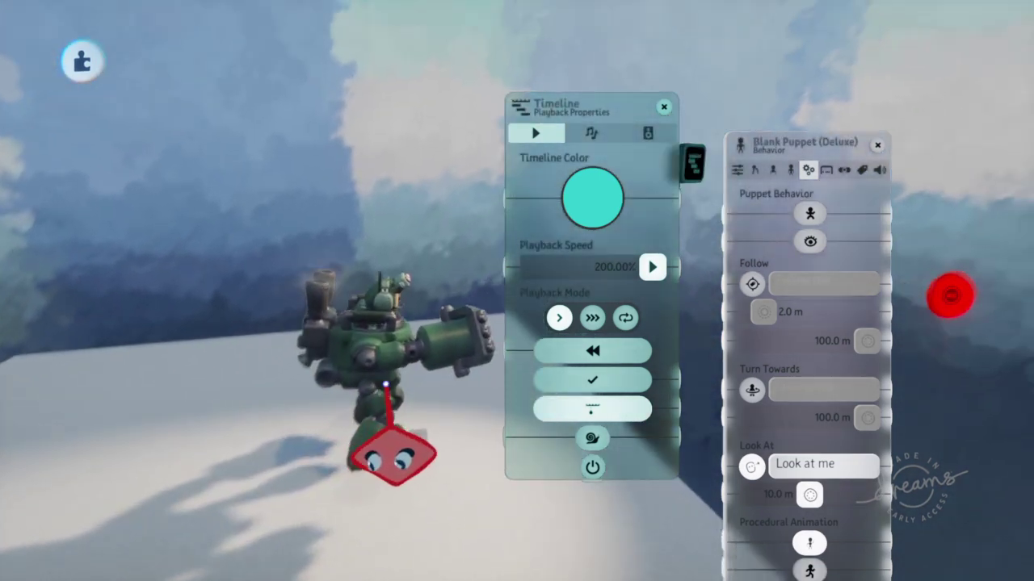
mouse_move(393, 456)
left_mouse_down()
mouse_move(369, 450)
mouse_move(361, 404)
mouse_move(373, 455)
left_mouse_up()
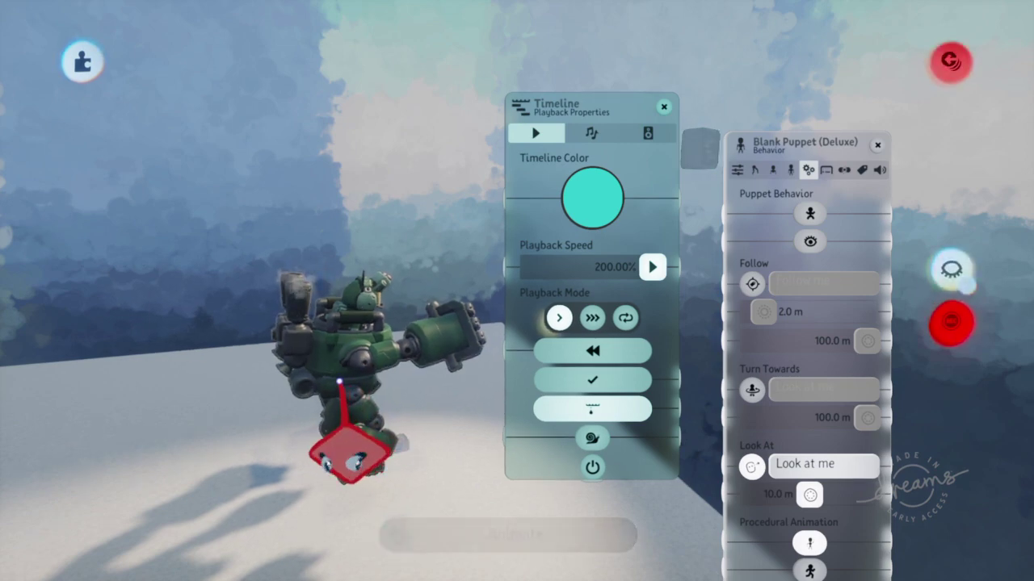
left_click_drag(351, 456, 342, 414)
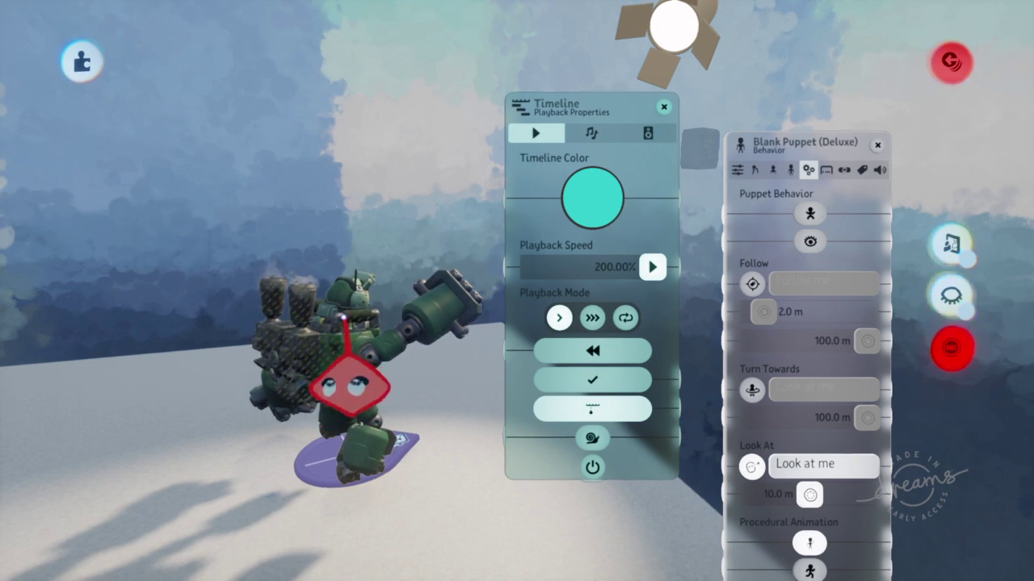
middle_click_drag(342, 318, 347, 345)
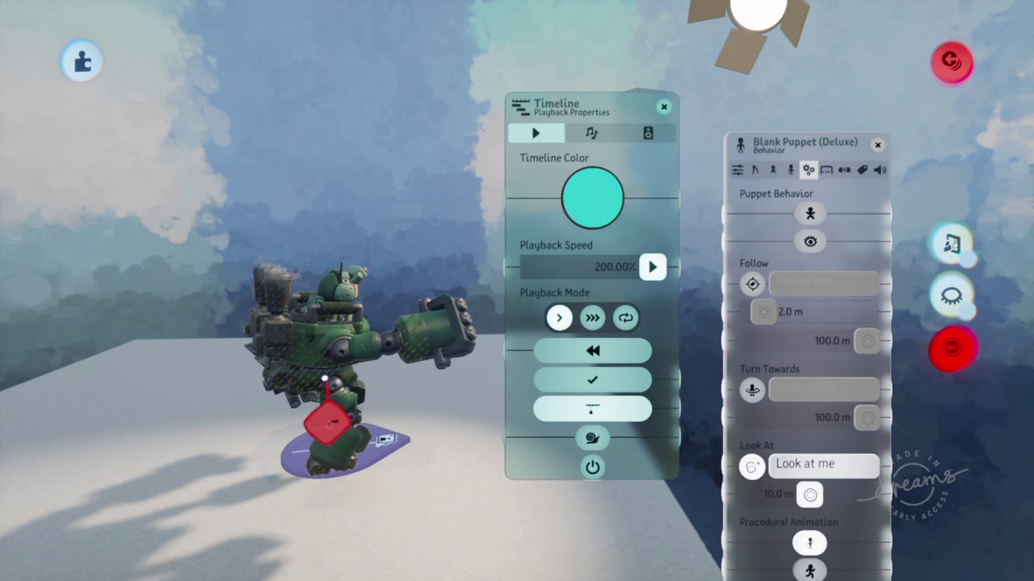
left_click_drag(317, 377, 323, 410)
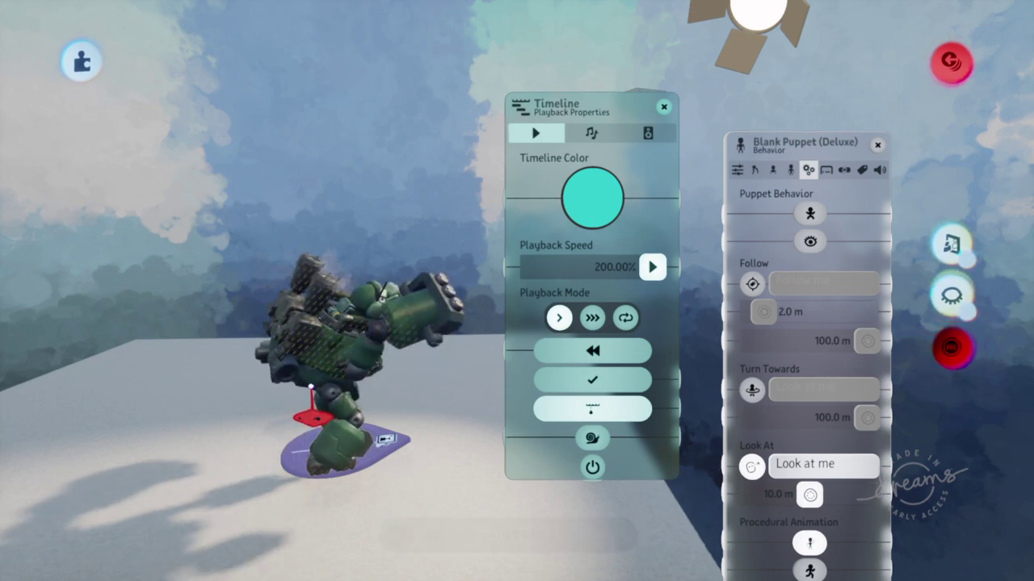
middle_click_drag(375, 332, 391, 278)
left_click(959, 334)
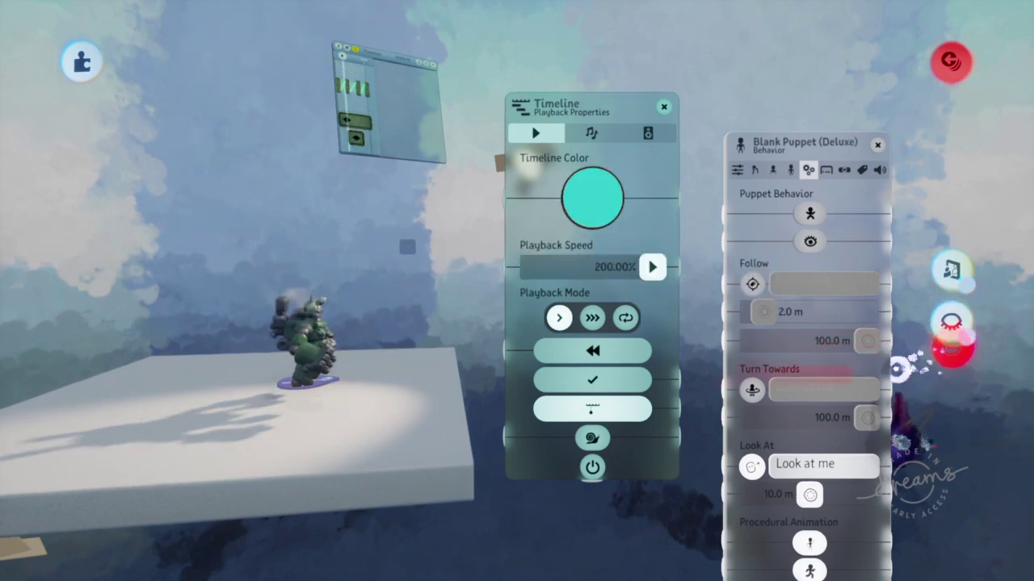
Rewind and play the punch animation several times to check how the added body pose blends in.
scroll(335, 141, "up", 5)
scroll(320, 137, "down", 3)
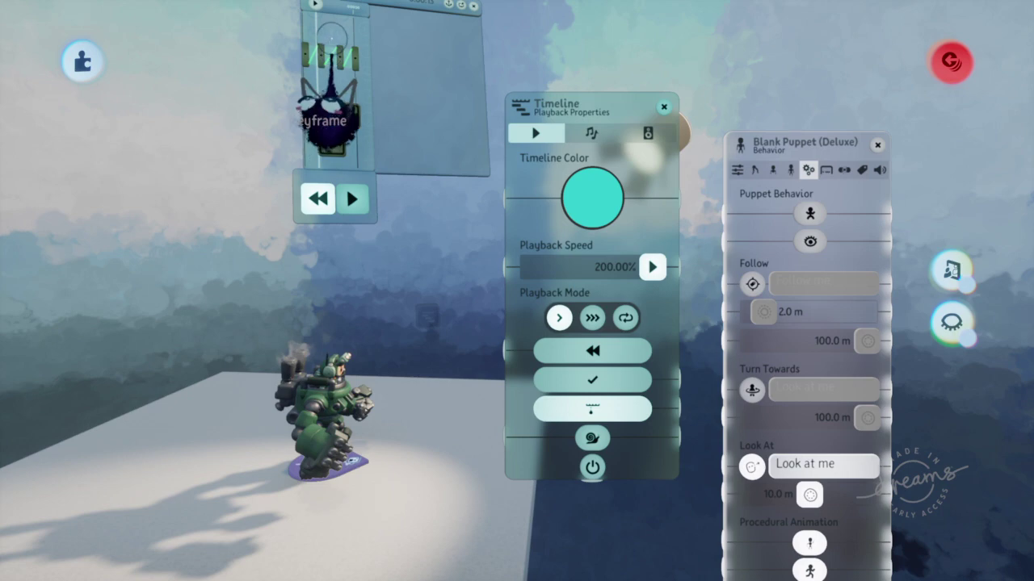
left_click(319, 200)
left_click(351, 199)
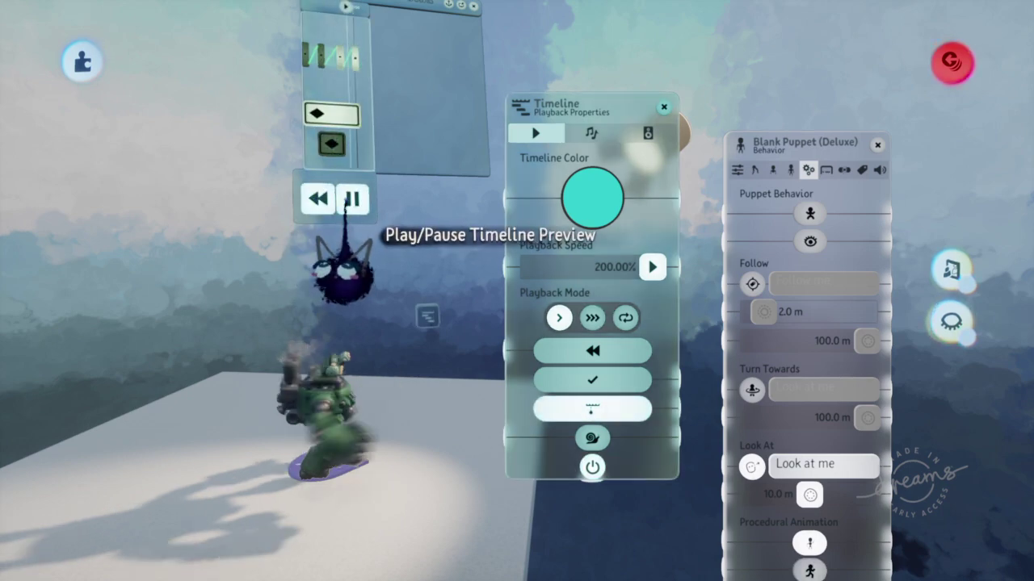
left_click(350, 200)
left_click(327, 200)
left_click(349, 201)
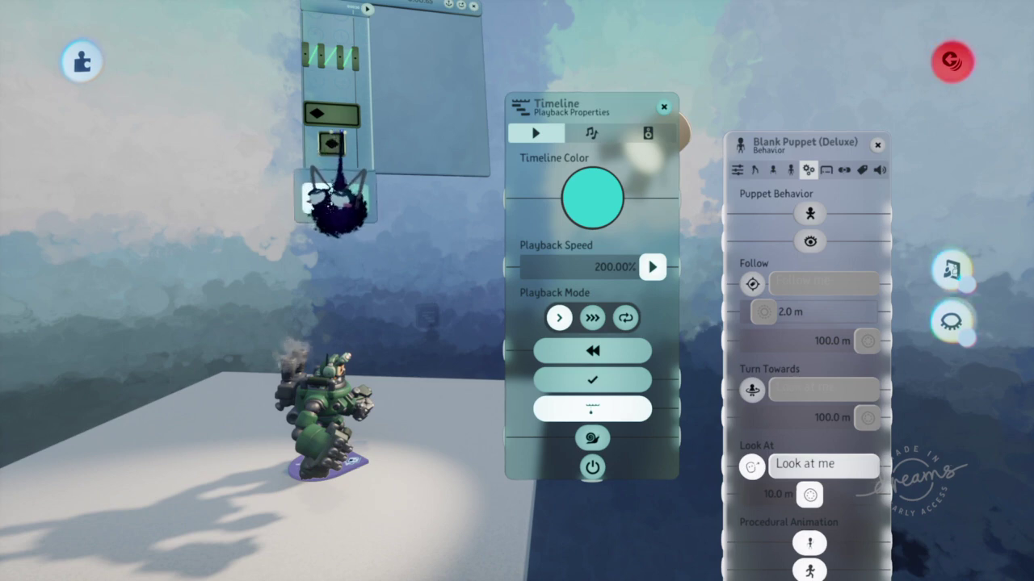
left_click(352, 199)
Lower the timeline's playback speed to 120.83% and replay the punch from the start.
left_click_drag(652, 267, 537, 359)
left_click(318, 199)
left_click(352, 199)
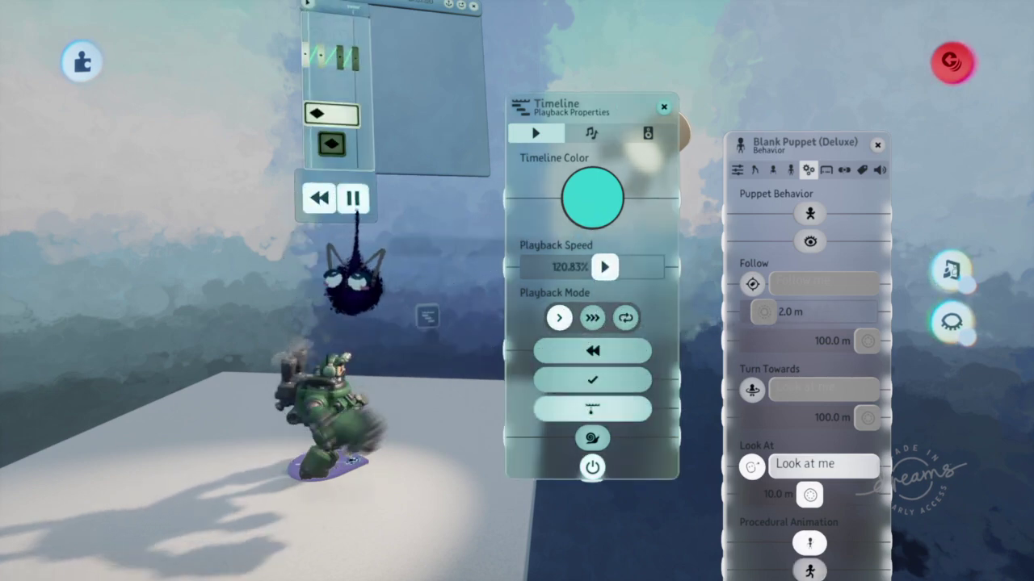
left_click(352, 199)
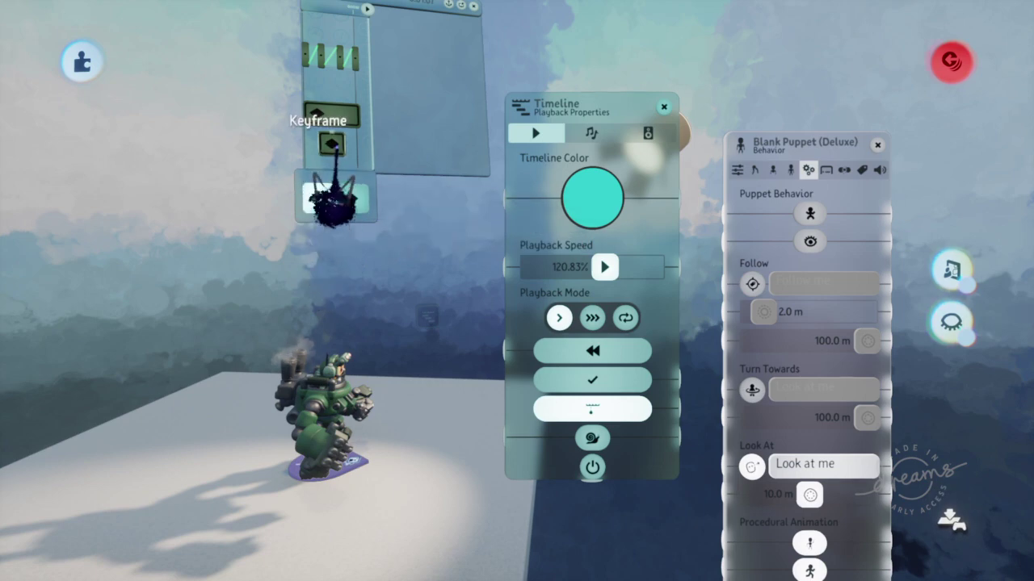
Shift the bottom-row body pose keyframe along its row, shorten it, and replay the punch to check its timing.
left_click(329, 204)
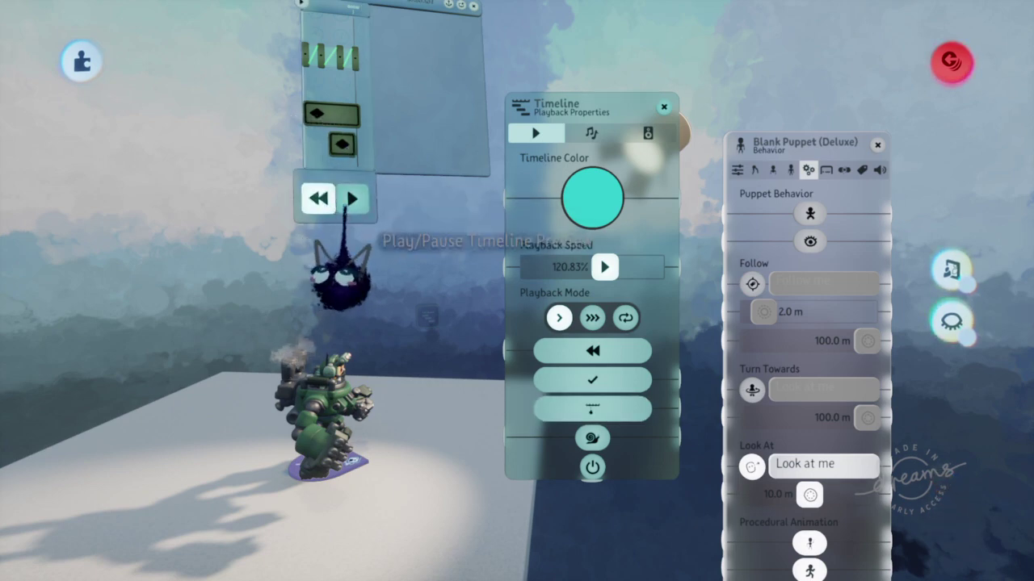
left_click(352, 199)
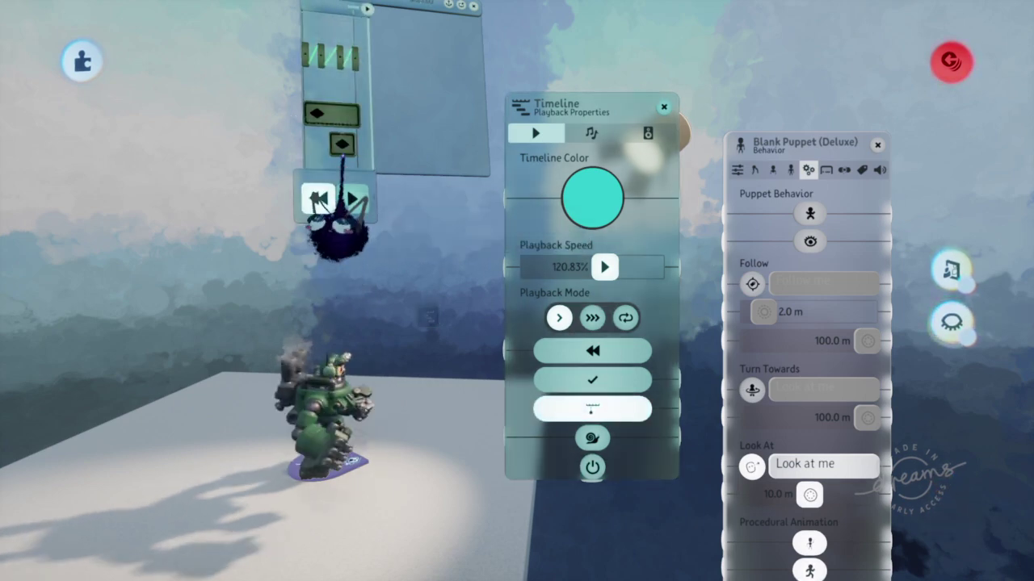
left_click(352, 198)
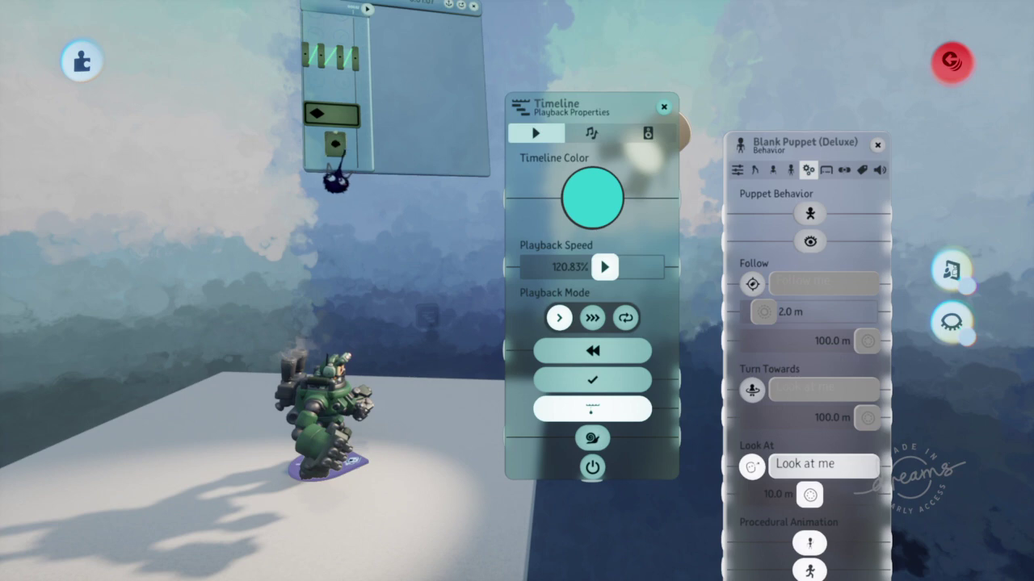
left_click(323, 199)
left_click(350, 200)
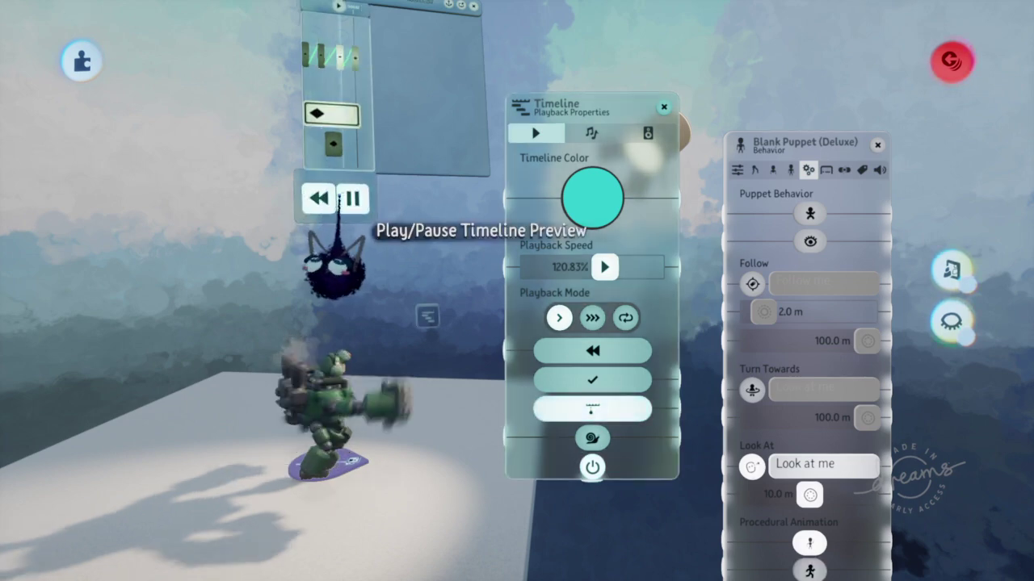
Move the fourth pose keyframe further along the timeline and widen the third one to hold the extended punch.
middle_click_drag(347, 194, 371, 61)
middle_click_drag(359, 121, 347, 182)
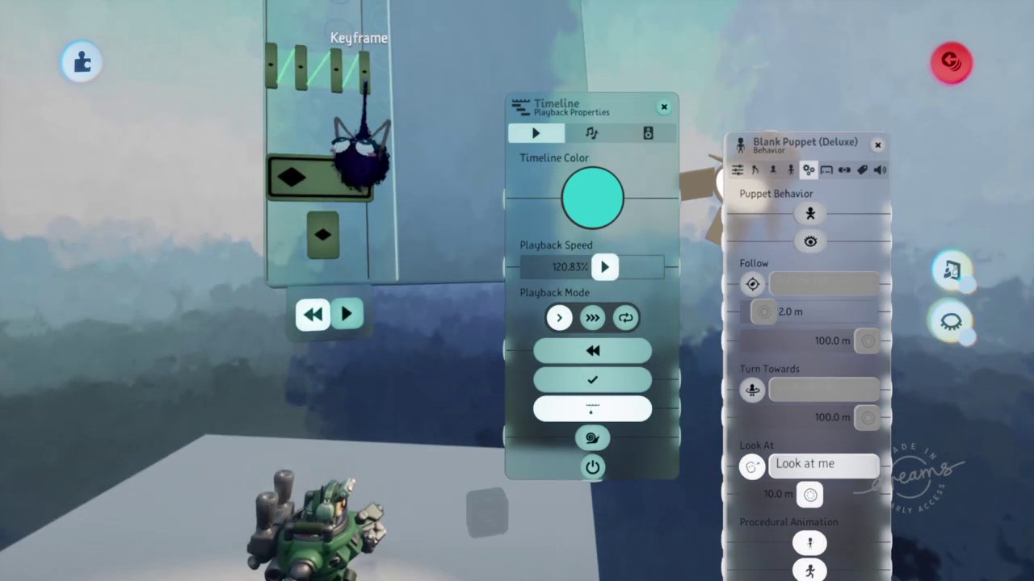
left_click_drag(365, 83, 370, 78)
mouse_move(340, 149)
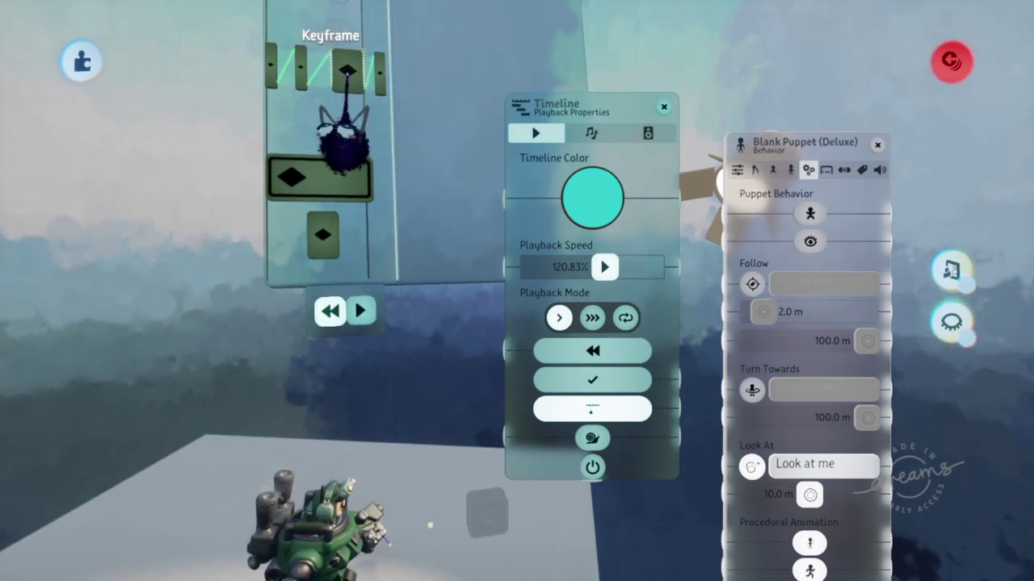
Revise the mech's extended-arm punch pose in the third keyframe, undoing one adjustment, and finish recording.
left_click(347, 75)
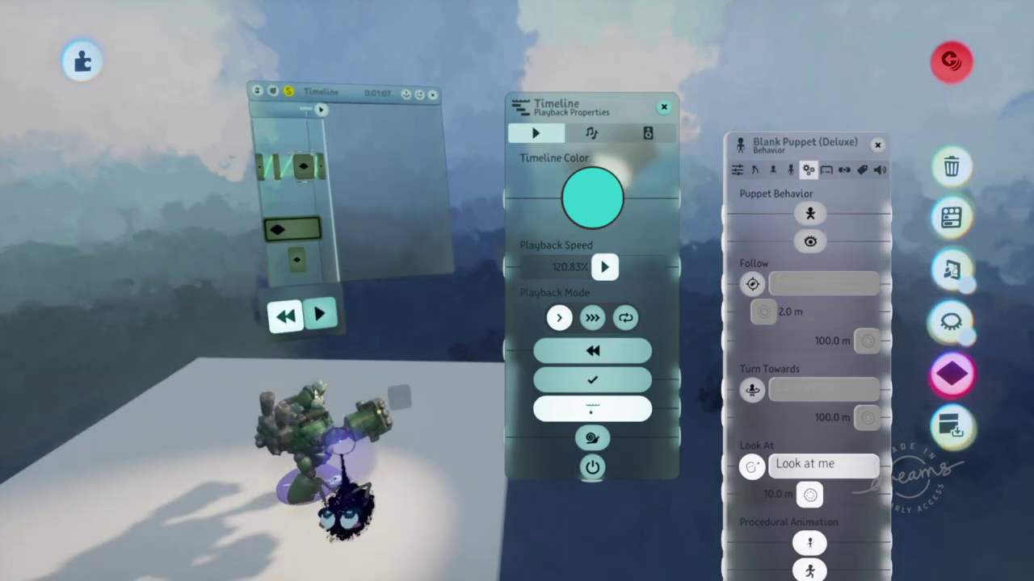
left_click(305, 168)
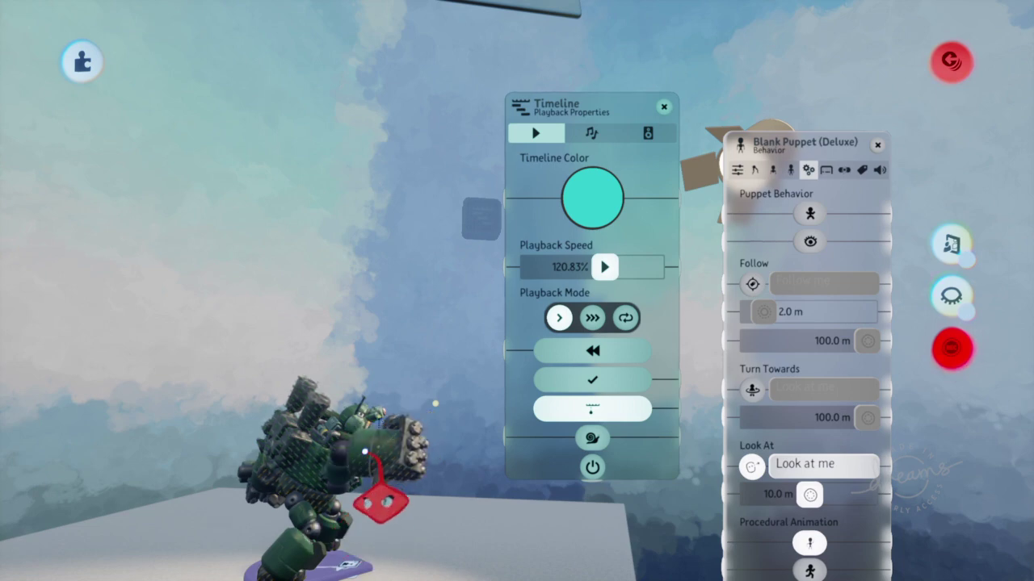
key("ctrl+z")
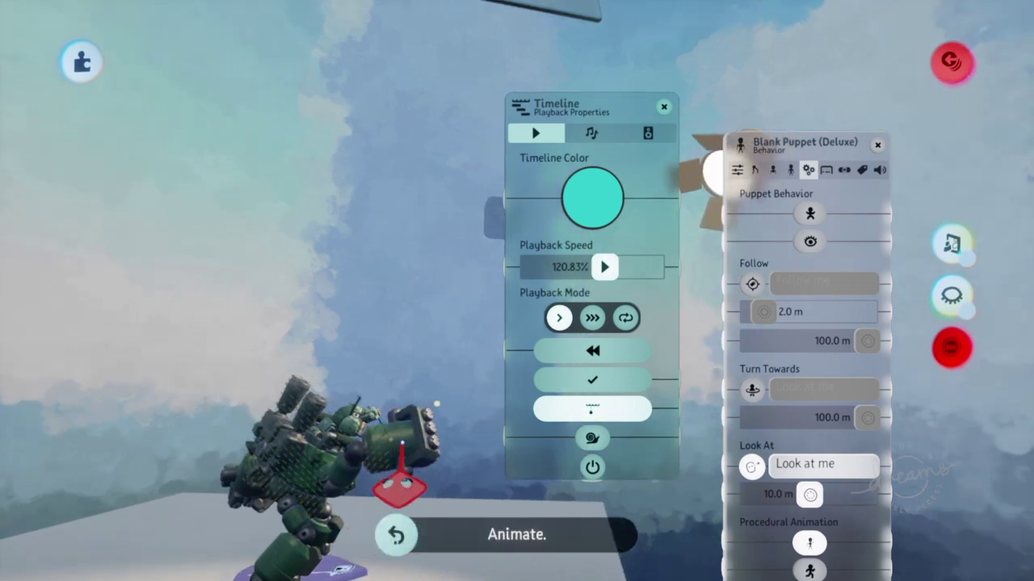
middle_click_drag(387, 511, 386, 566)
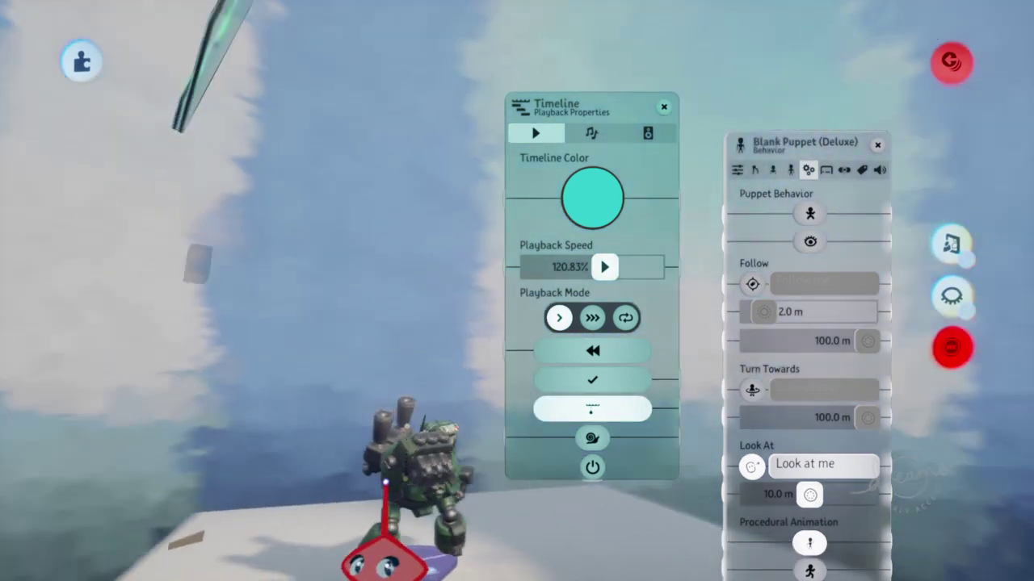
middle_click_drag(386, 483, 353, 482)
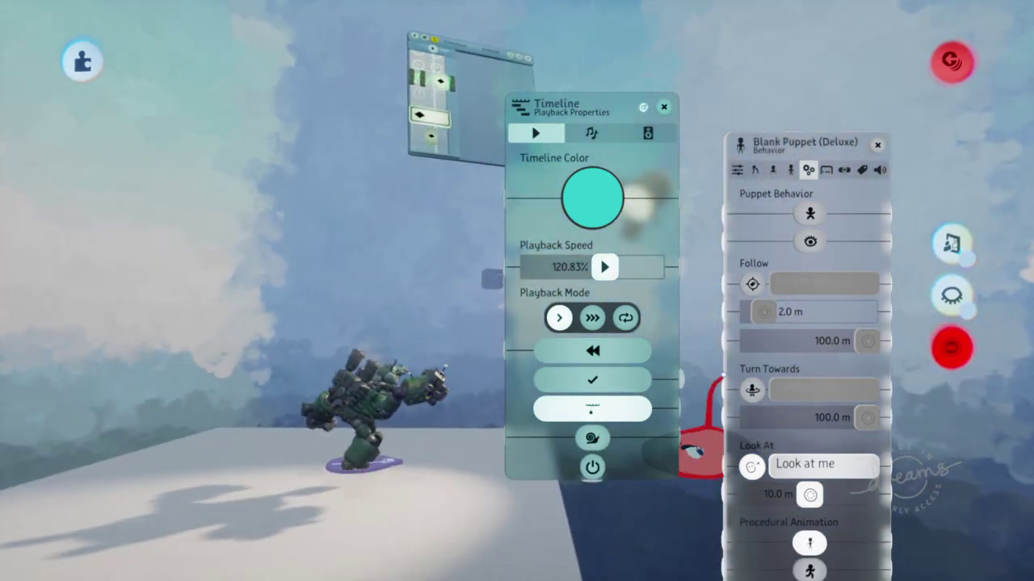
left_click(952, 347)
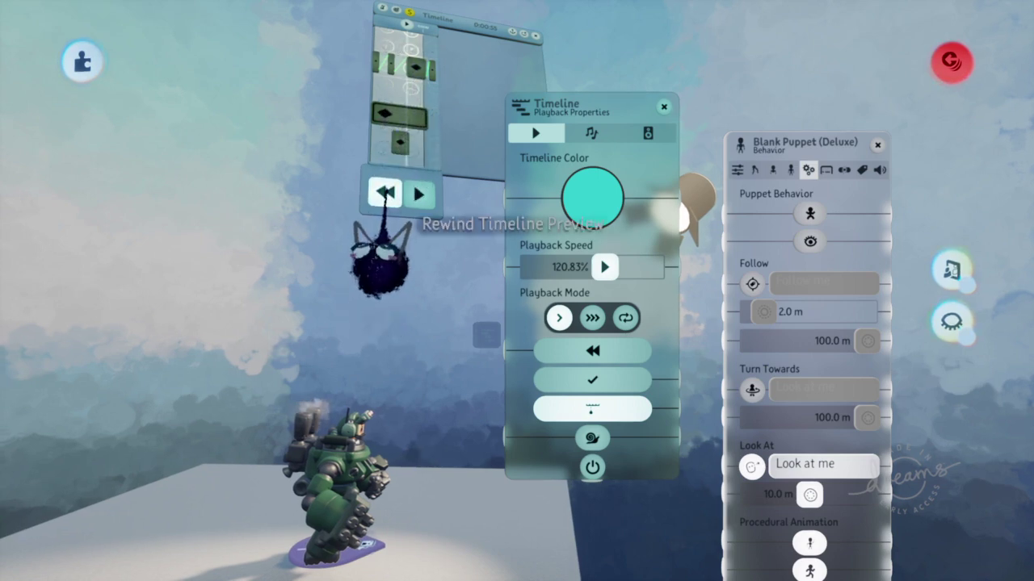
Replay the revised punch, and shorten the third pose keyframe and the bottom-row body pose keyframe.
left_click(418, 194)
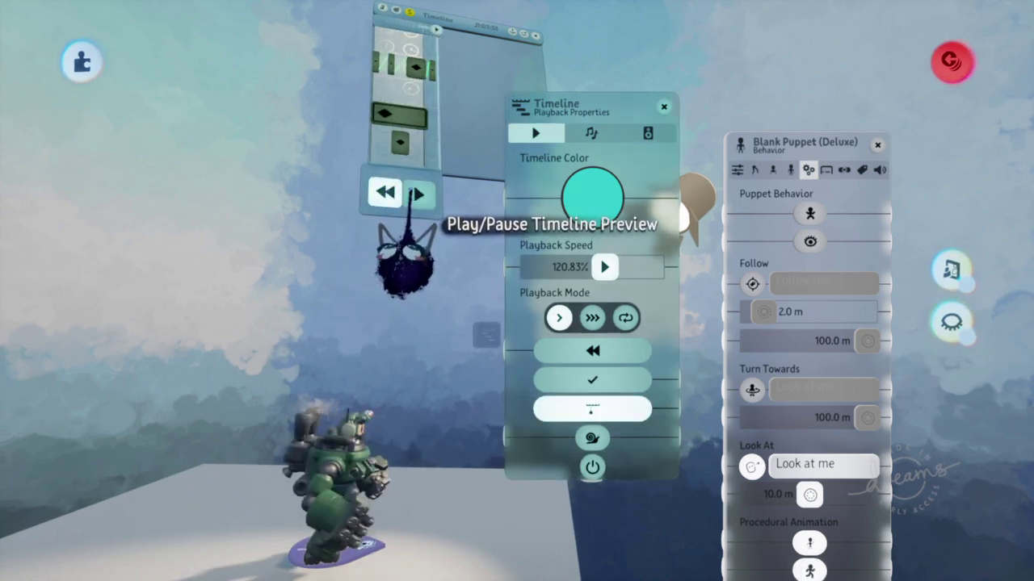
left_click(418, 193)
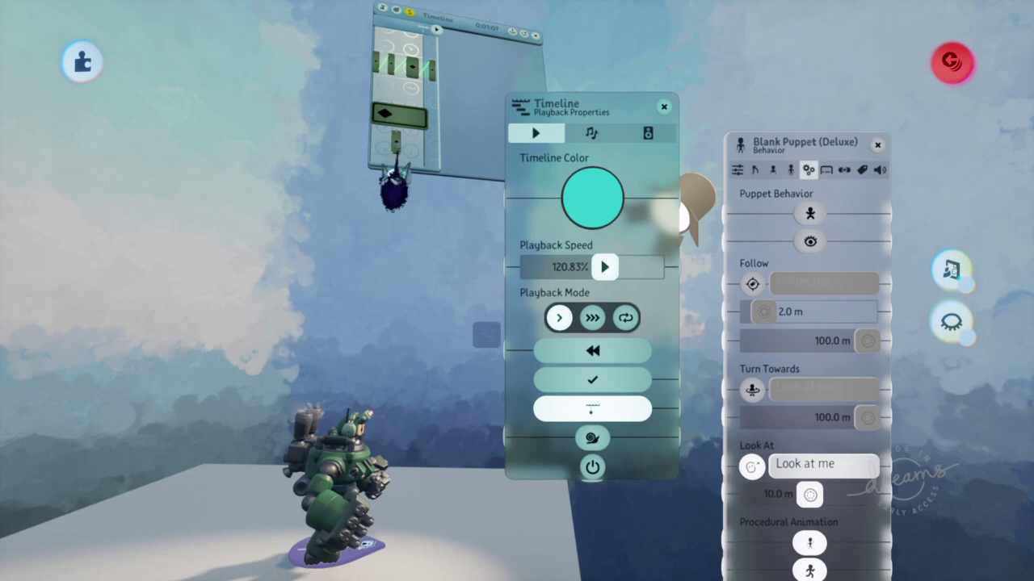
Replay the mech's punch several times in the timeline preview to judge its timing.
left_click(416, 193)
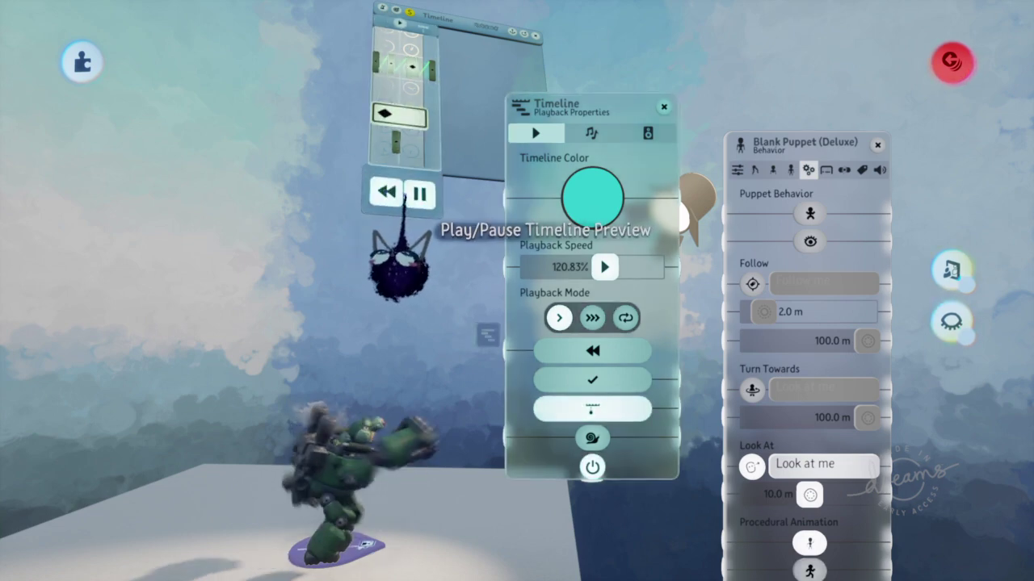
left_click(410, 196)
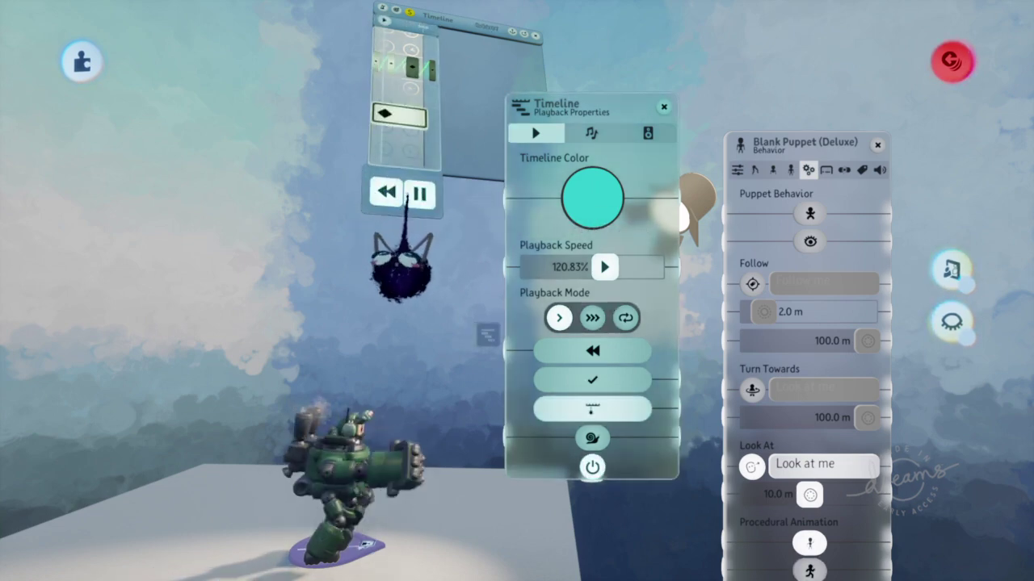
left_click(399, 196)
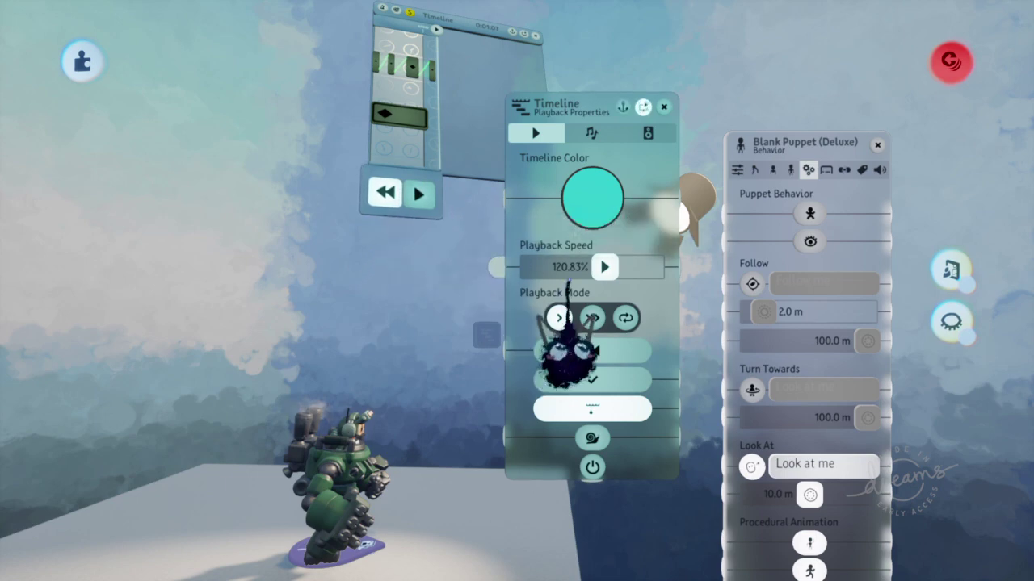
Raise the timeline's playback speed to 178.33% and preview the punch at that speed.
left_click_drag(604, 266, 640, 267)
mouse_move(404, 32)
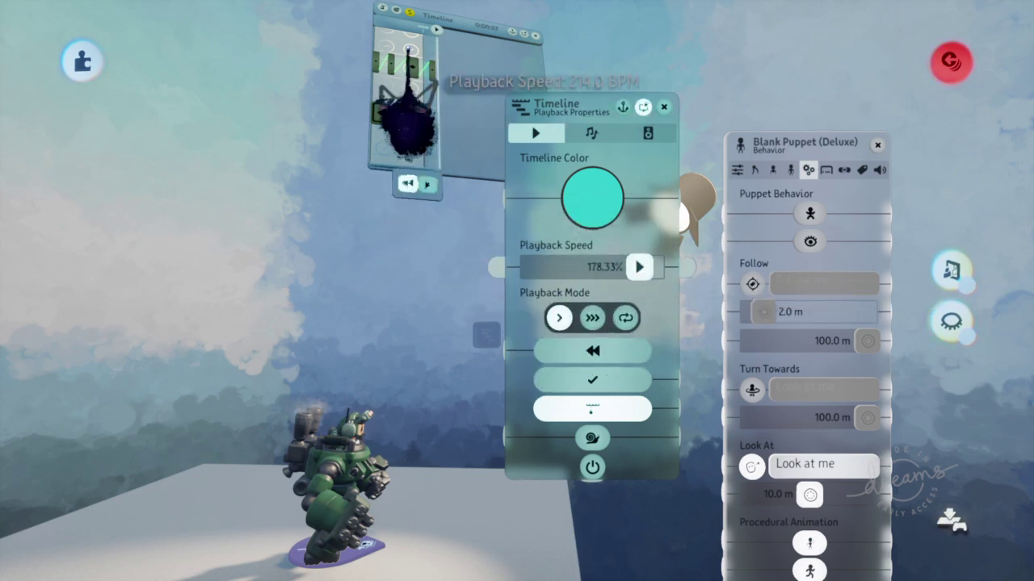
left_click(418, 194)
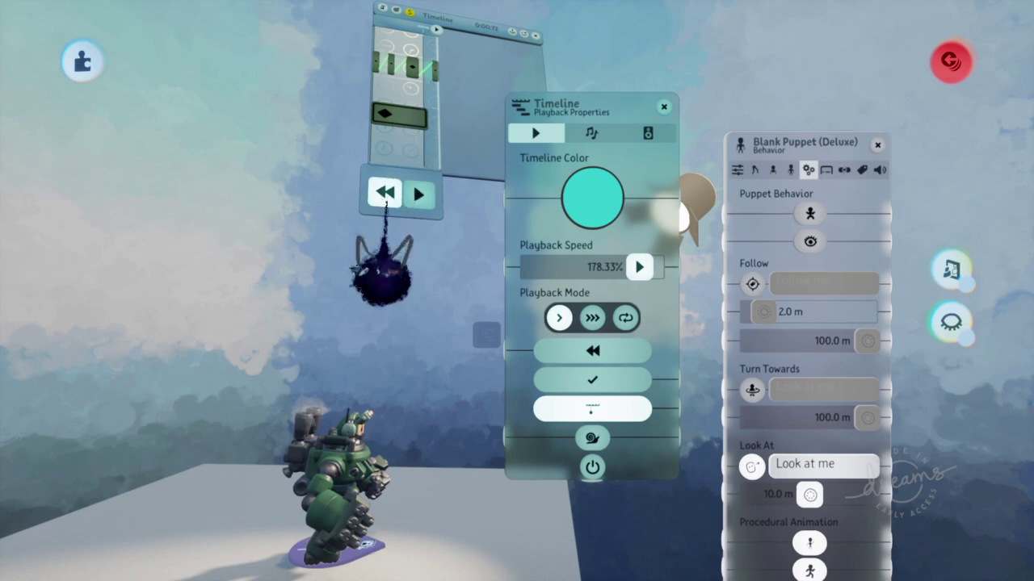
left_click(418, 194)
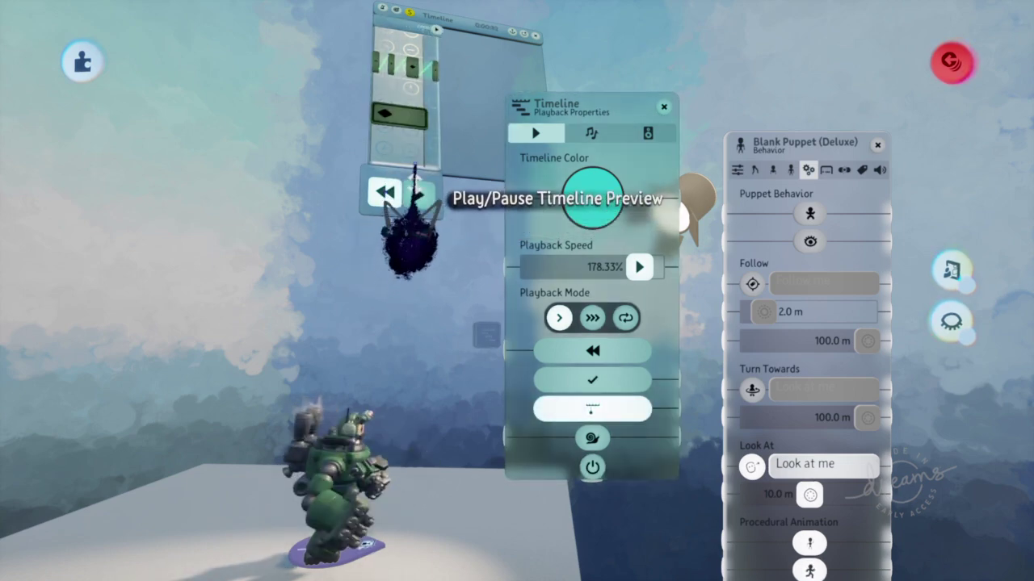
Shift the third pose keyframe slightly further along the timeline and replay the punch.
left_click_drag(413, 71, 418, 71)
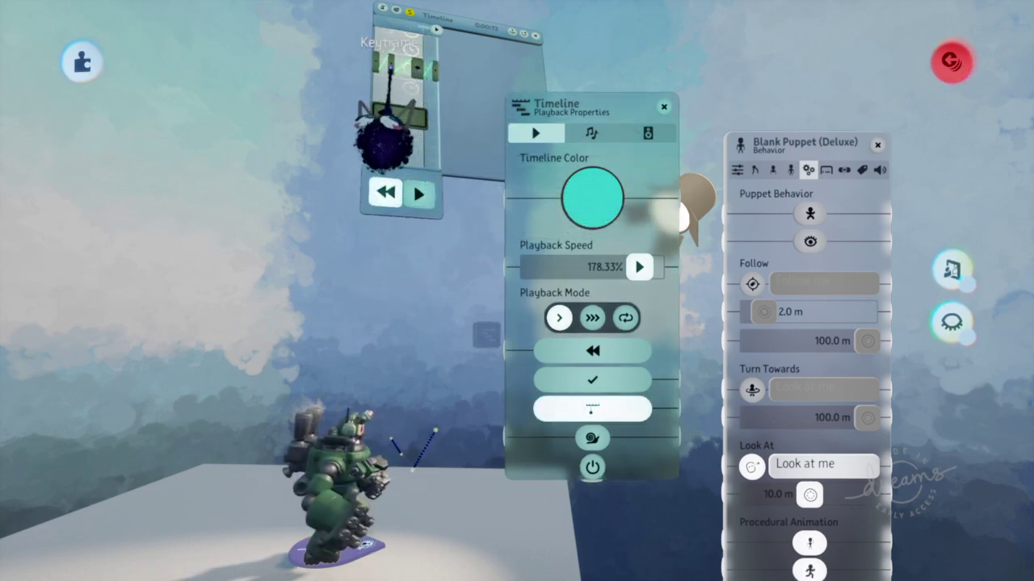
left_click(419, 193)
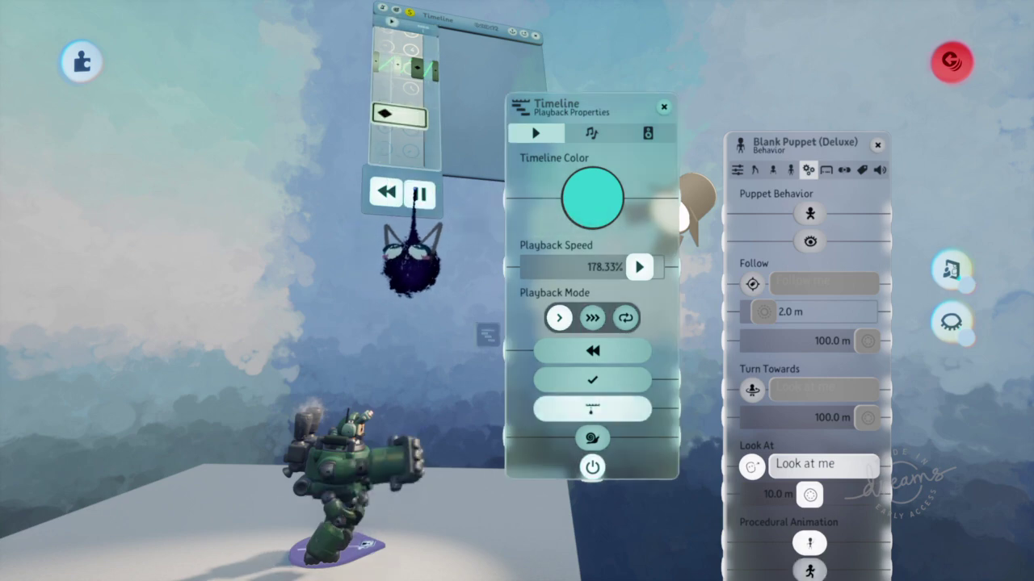
Examine the sped-up punch by replaying the timeline preview from several viewing angles around the mech.
middle_click_drag(413, 194, 376, 263)
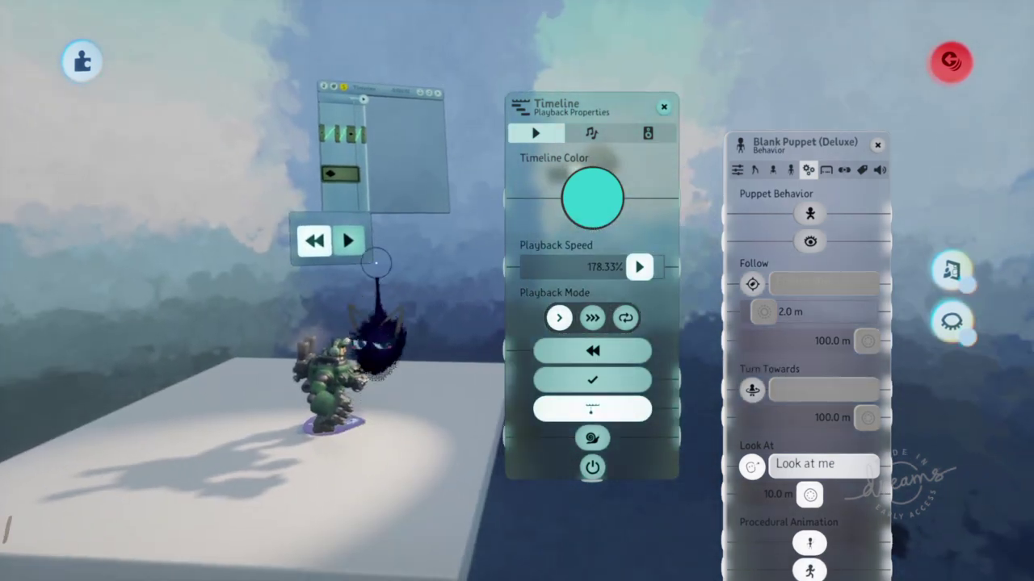
left_click(348, 239)
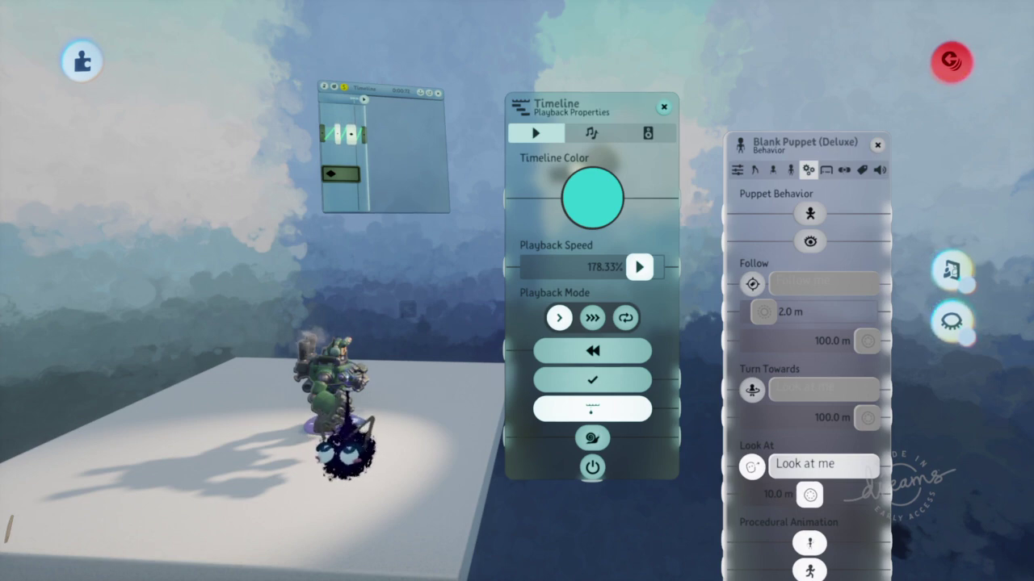
mouse_move(369, 168)
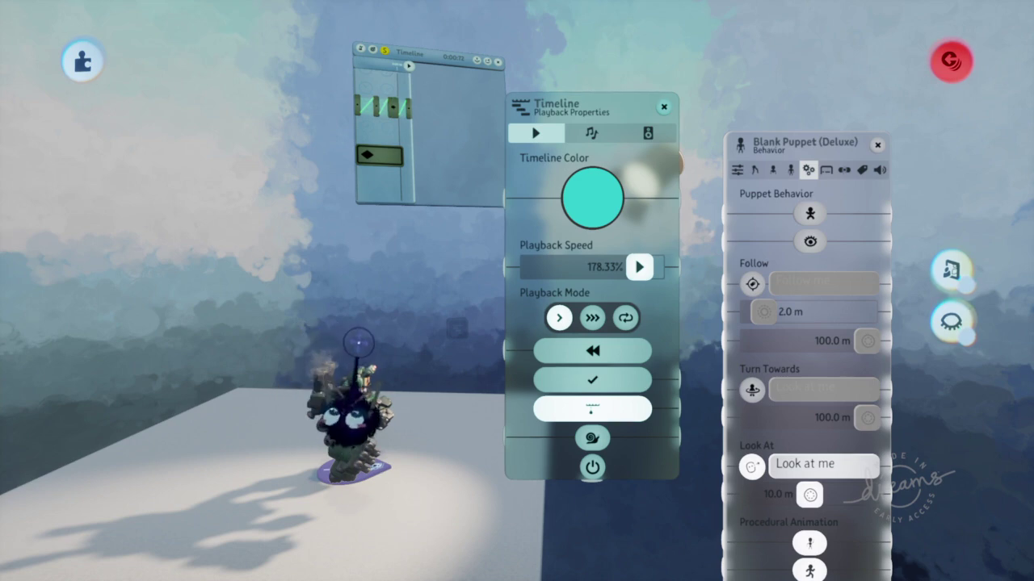
mouse_move(391, 214)
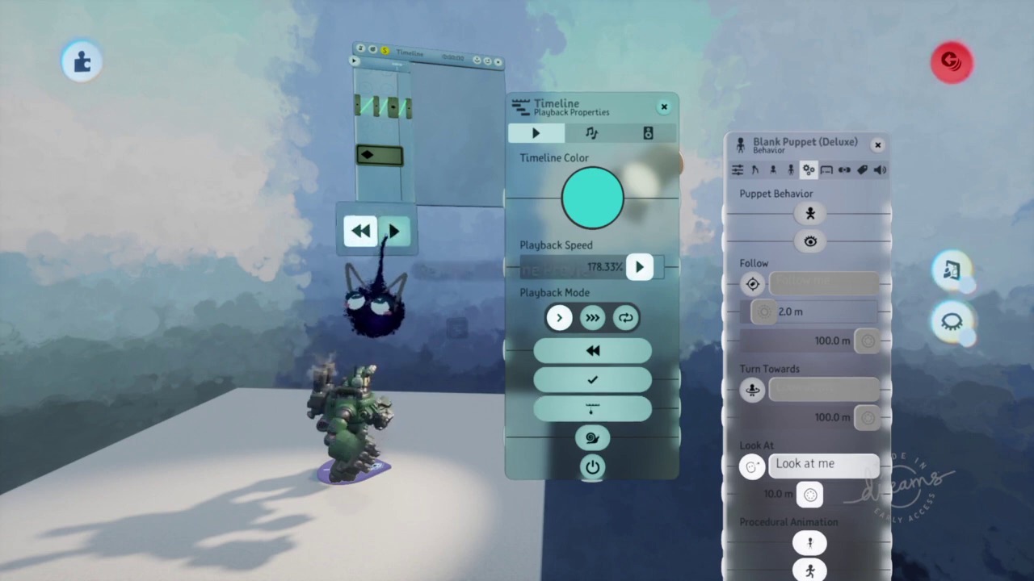
left_click(394, 232)
middle_click_drag(385, 349, 385, 251)
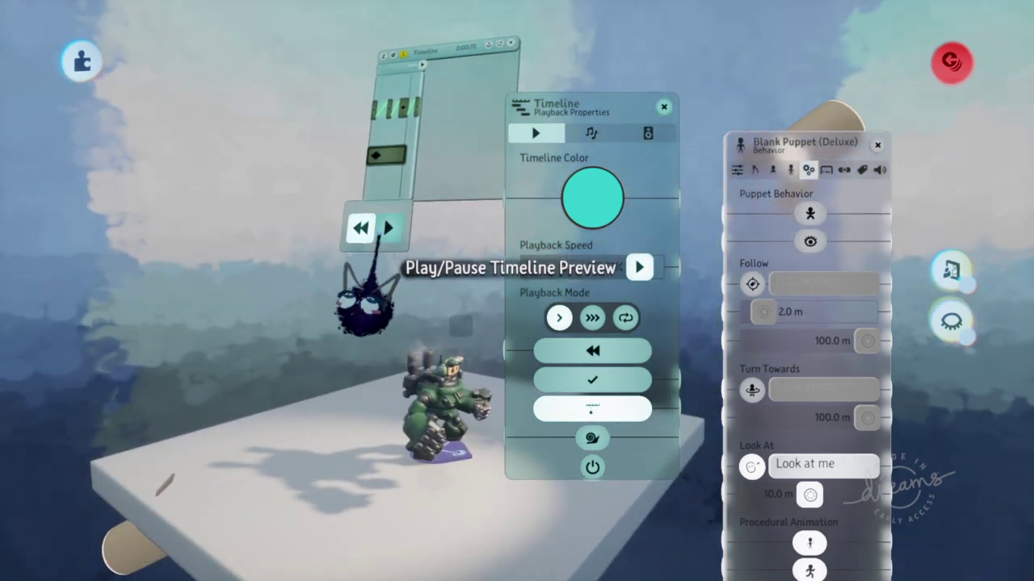
left_click(386, 228)
middle_click_drag(384, 230, 359, 378)
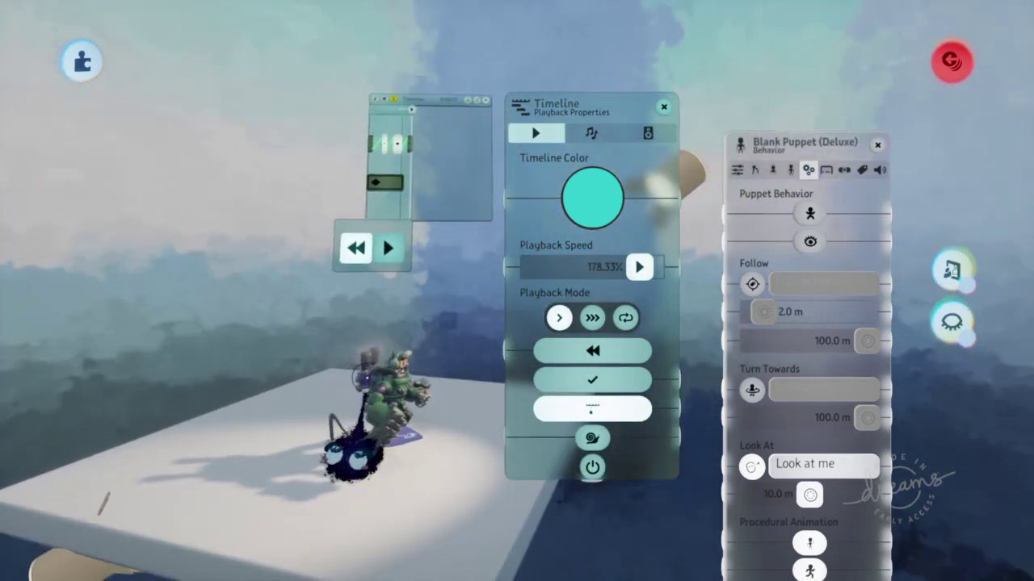
middle_click_drag(411, 296, 402, 264)
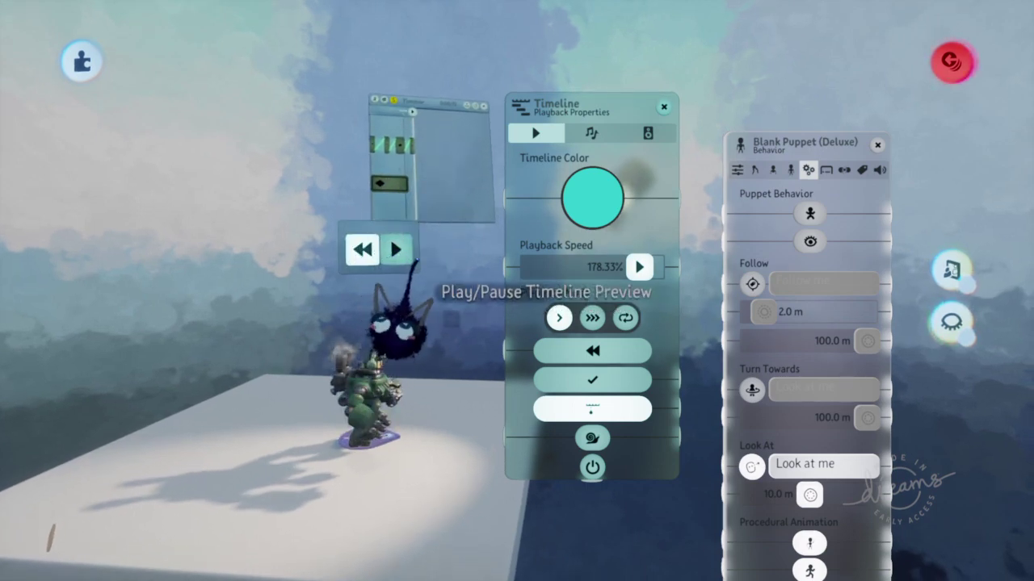
Leave the mech scene, find the Chibi creation in My Creations and start playing it.
key("Escape")
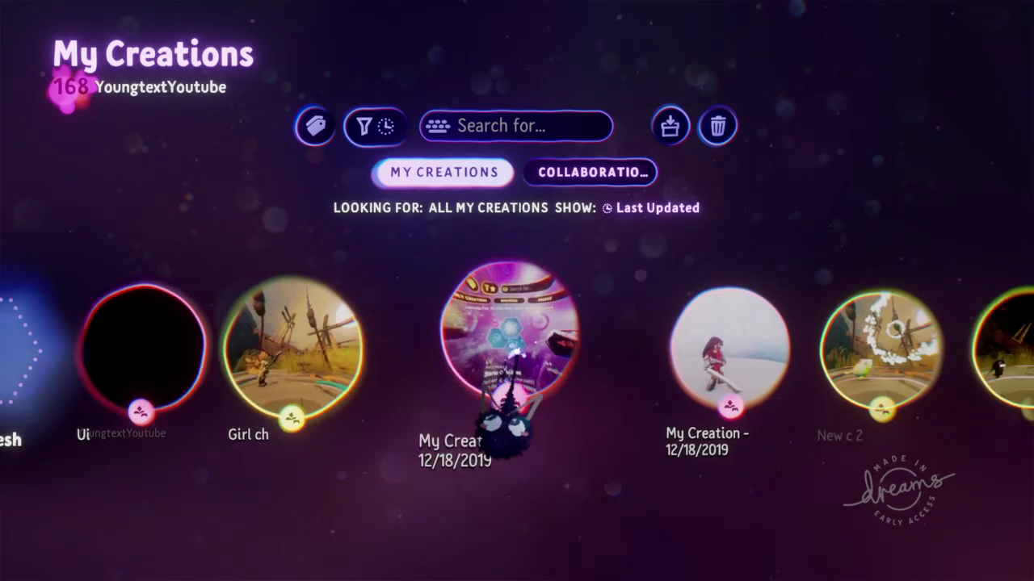
scroll(494, 357, "right", 8)
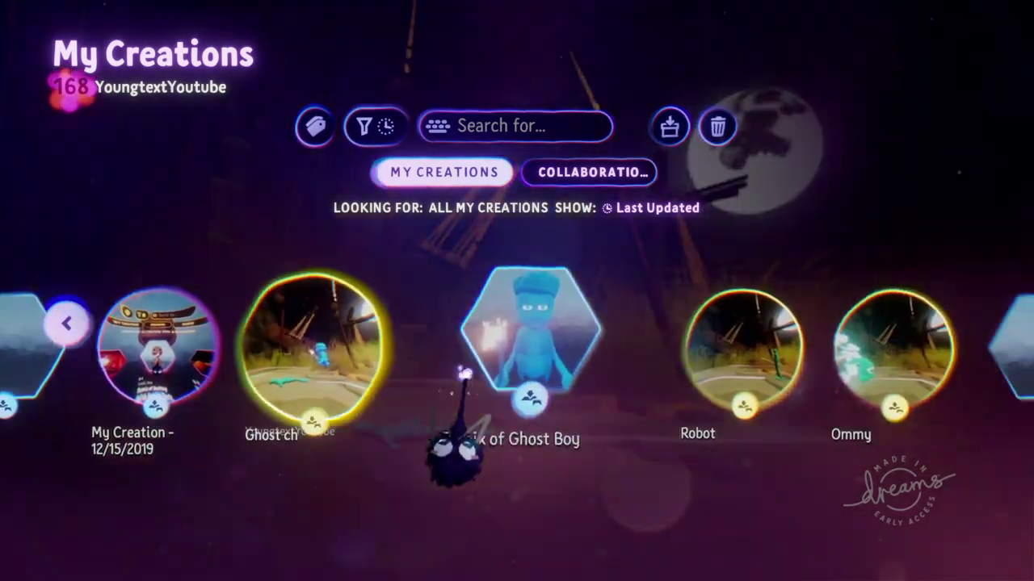
scroll(464, 372, "right", 8)
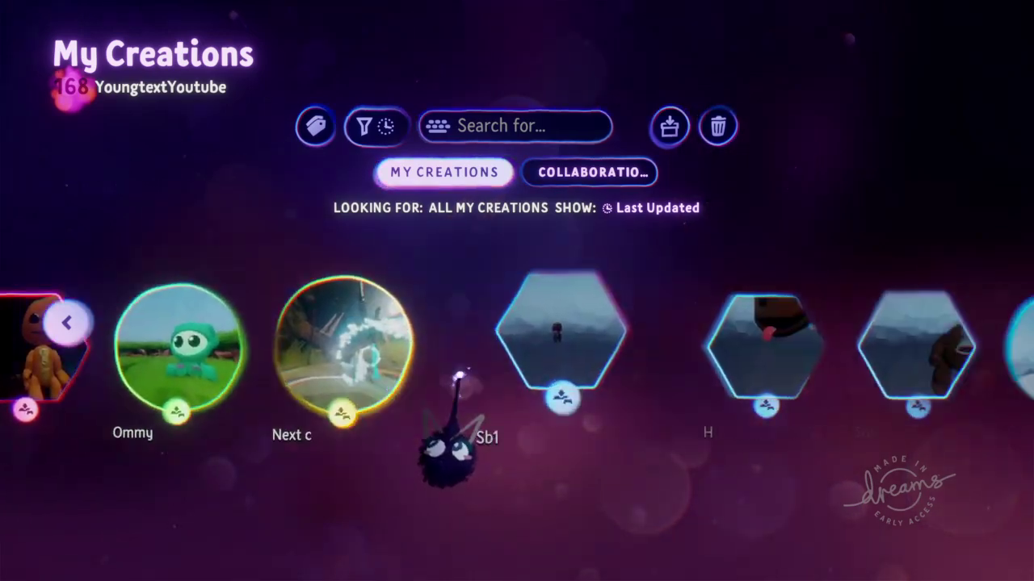
scroll(460, 369, "right", 5)
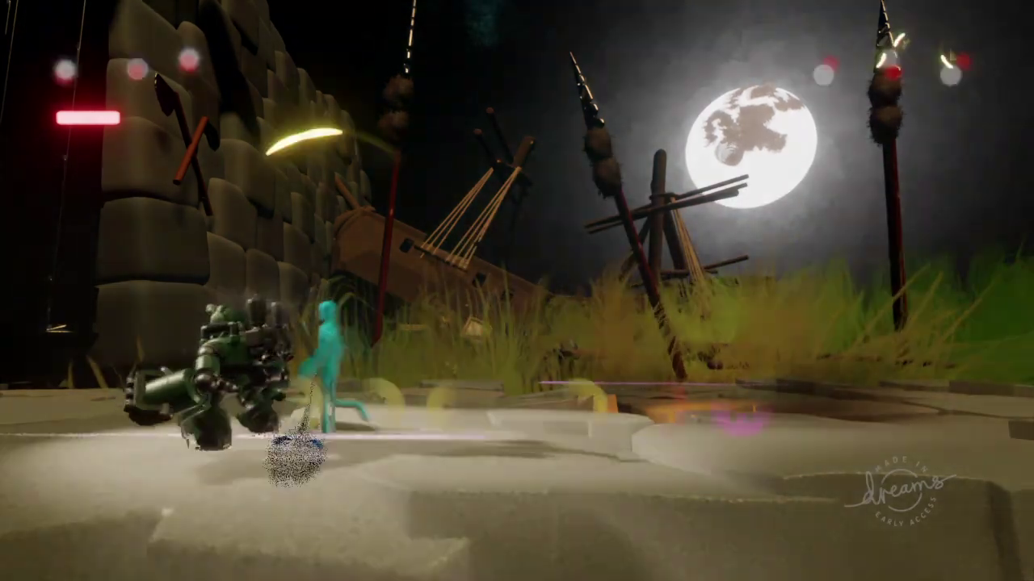
Pause and resume the Chibi fight, exit the creation and return to My Creations.
key("Escape")
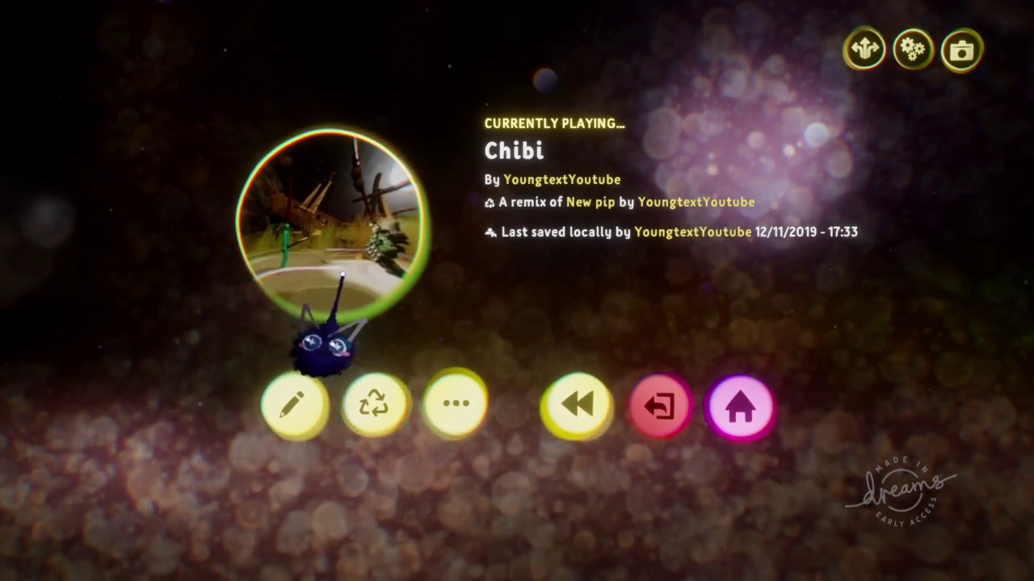
key("Escape")
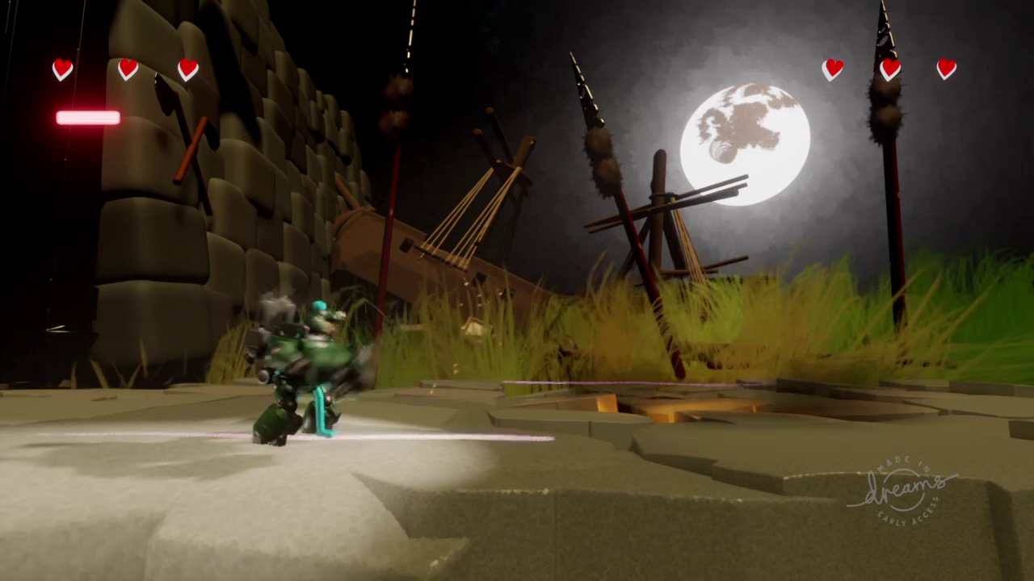
key("Escape")
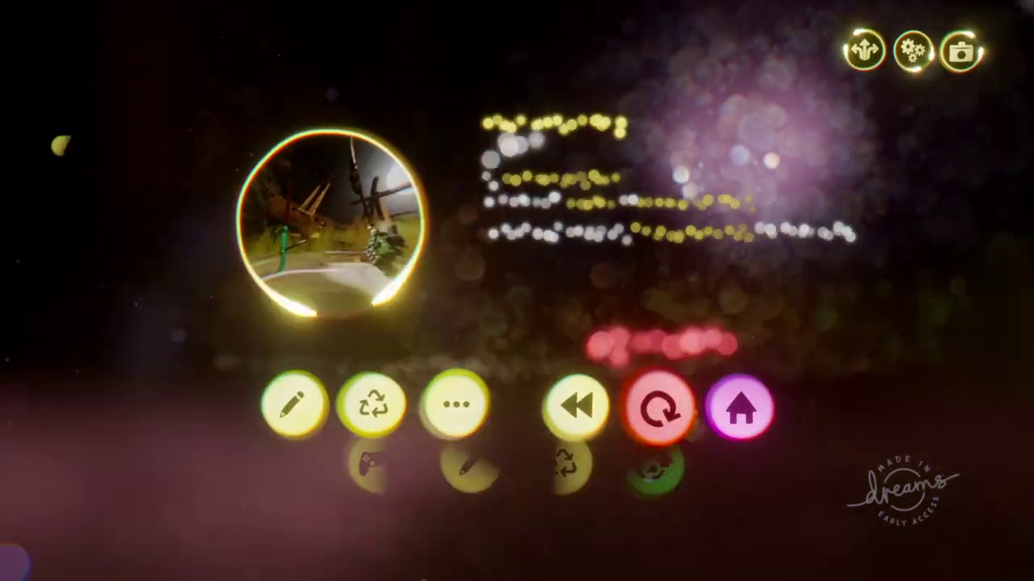
left_click(658, 409)
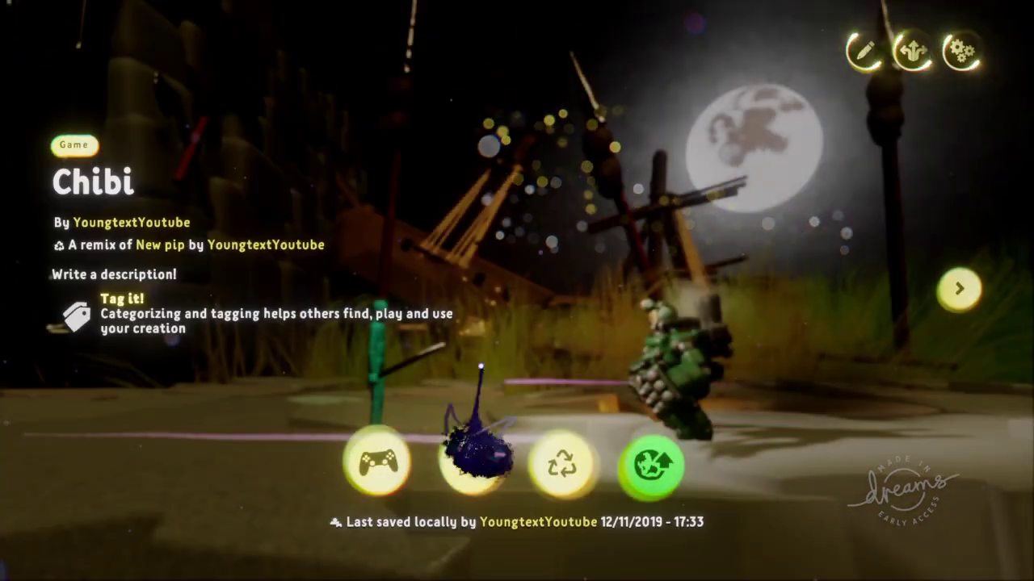
key("Escape")
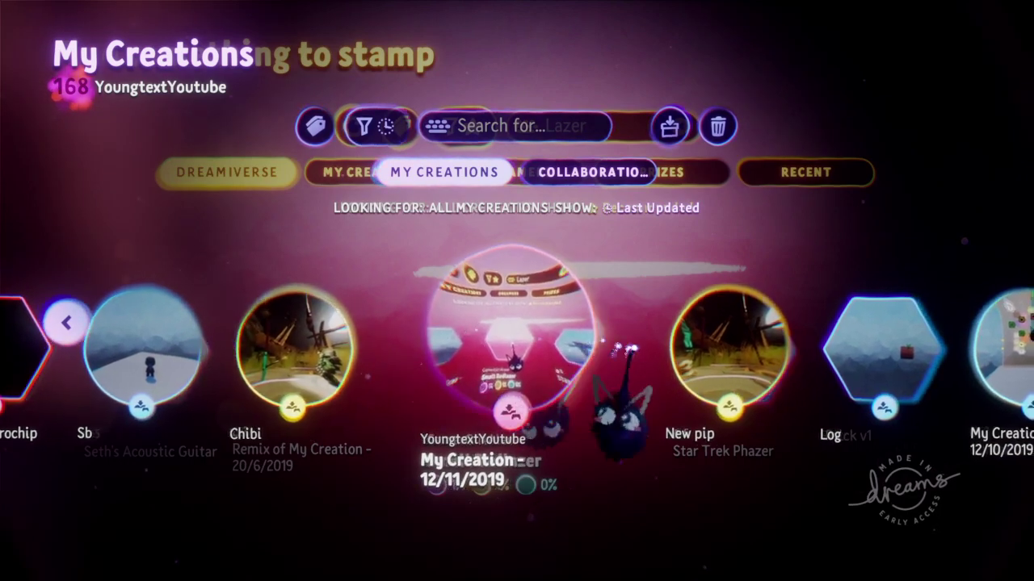
Browse My Creations from New pip and Log back through the more recent creations to Ghost ch.
key("Right")
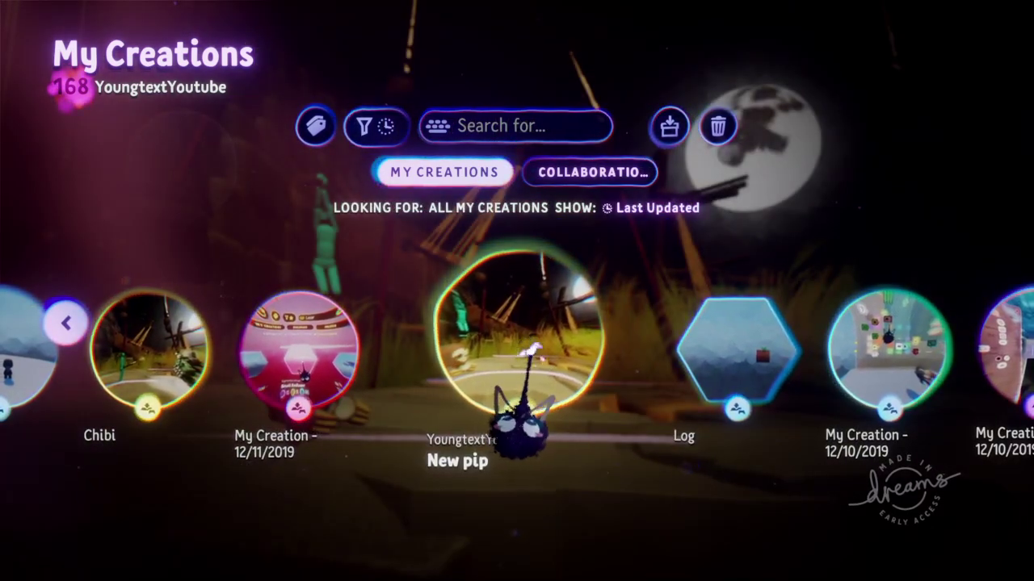
key("Right")
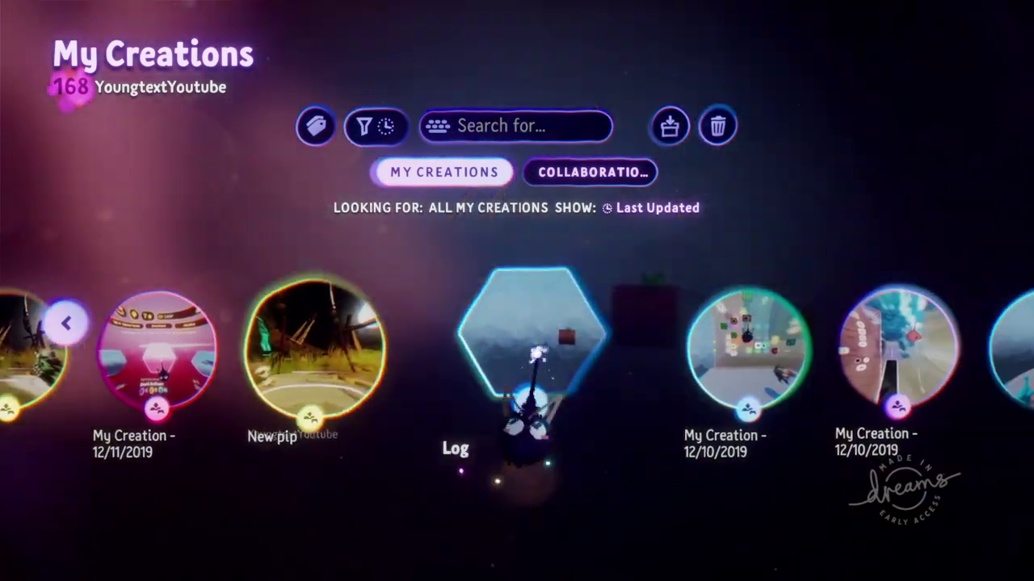
key("Left")
key("Left")
key("Left")
key("Left")
key("Left")
key("Left")
key("Left")
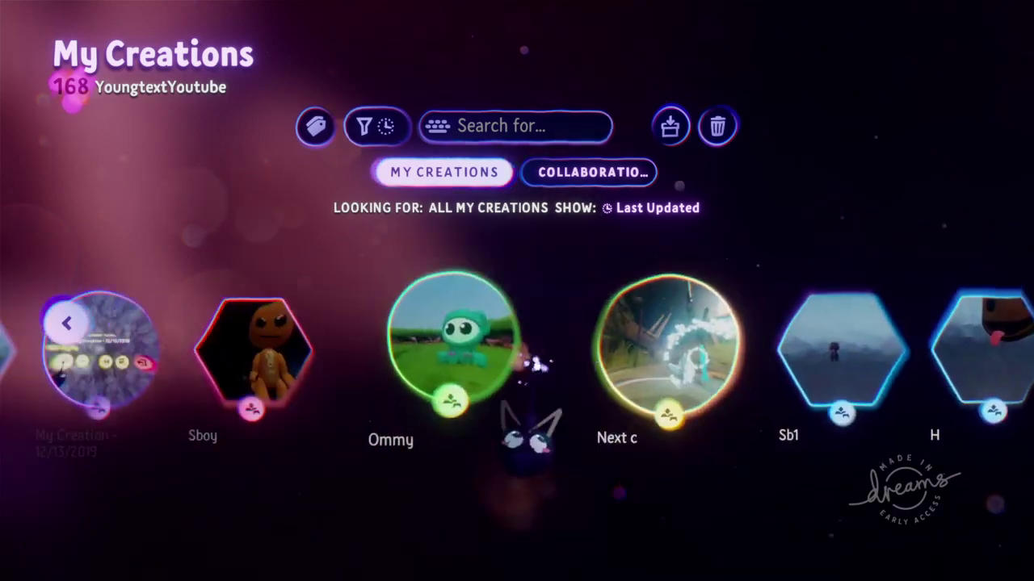
key("Left")
key("Left")
key("Left")
key("Left")
key("Left")
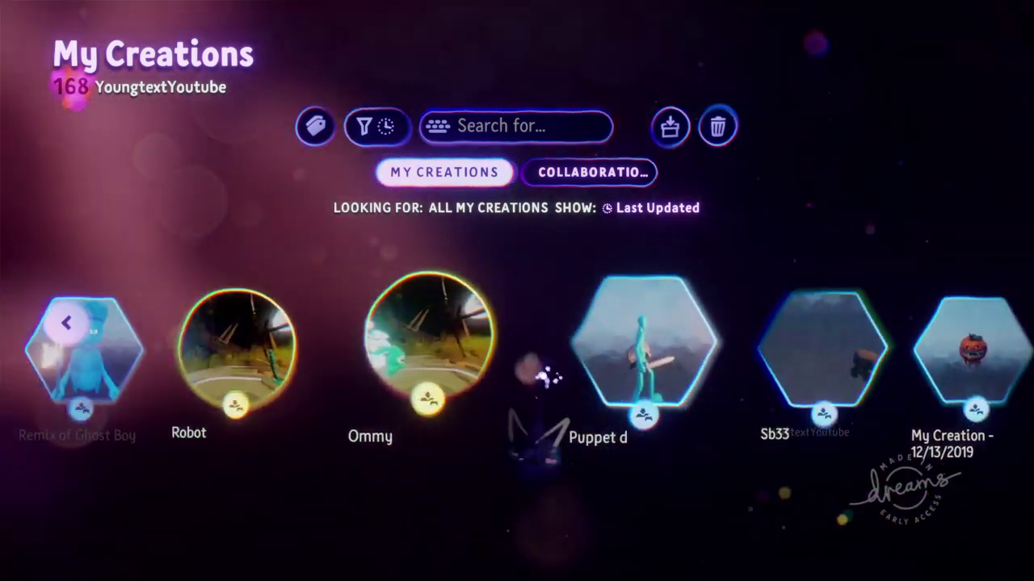
key("Left")
key("Left")
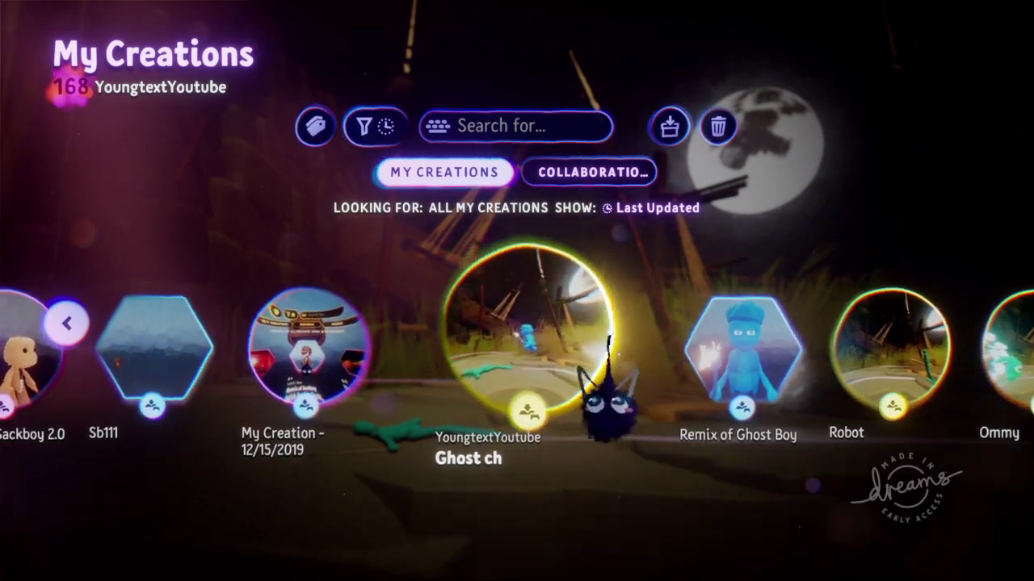
Browse from Ghost ch through the more recently updated creations to Shooter character.
key("Left")
key("Left")
key("Left")
key("Left")
key("Left")
key("Left")
key("Left")
key("Left")
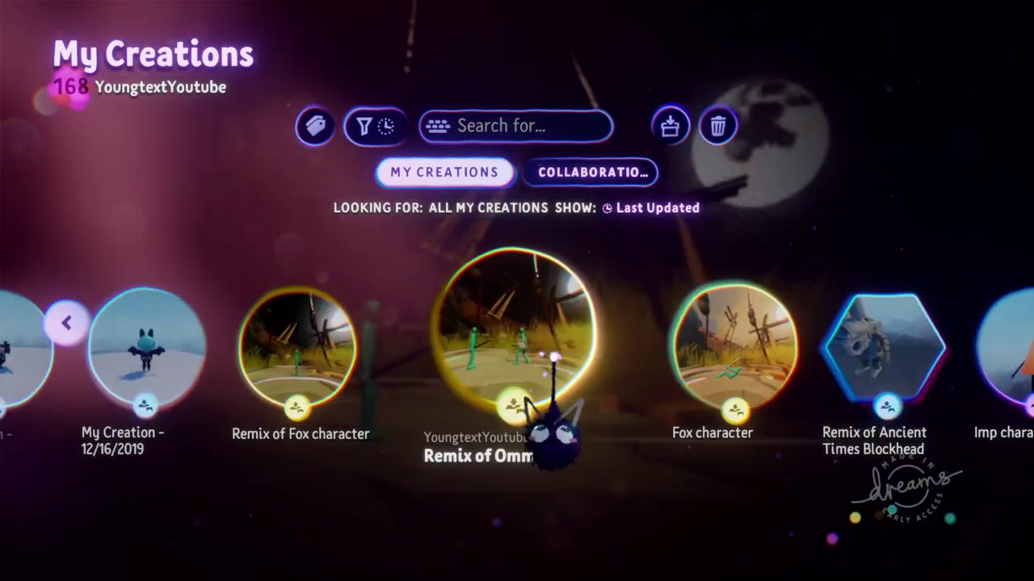
key("Left")
key("Left")
key("Left")
key("Left")
key("Left")
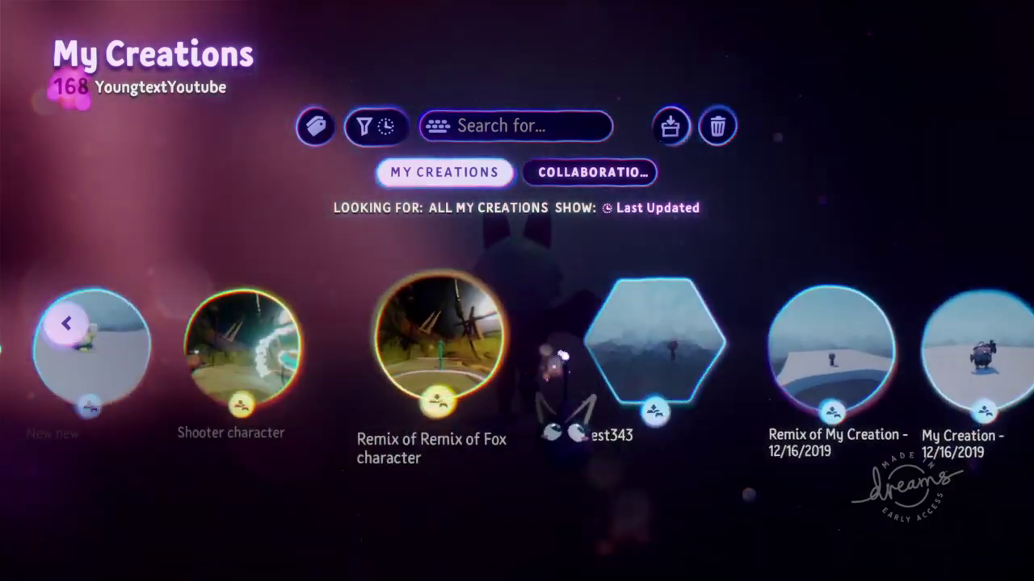
key("Left")
key("Left")
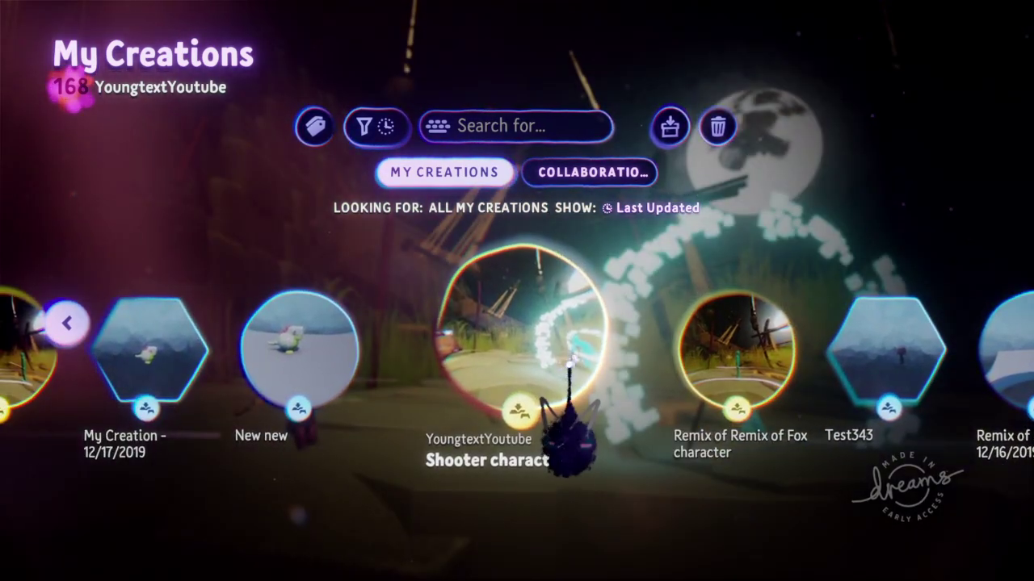
Open the Shooter character page, go back to the list, and move on to New c 2 to play it.
left_click(563, 365)
key("Escape")
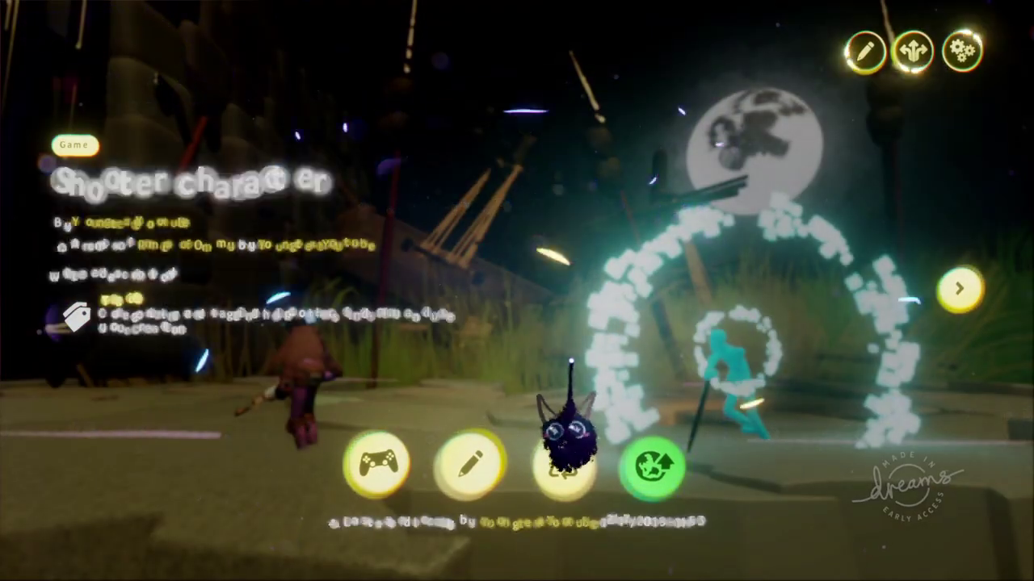
key("Left")
key("Left")
key("Left")
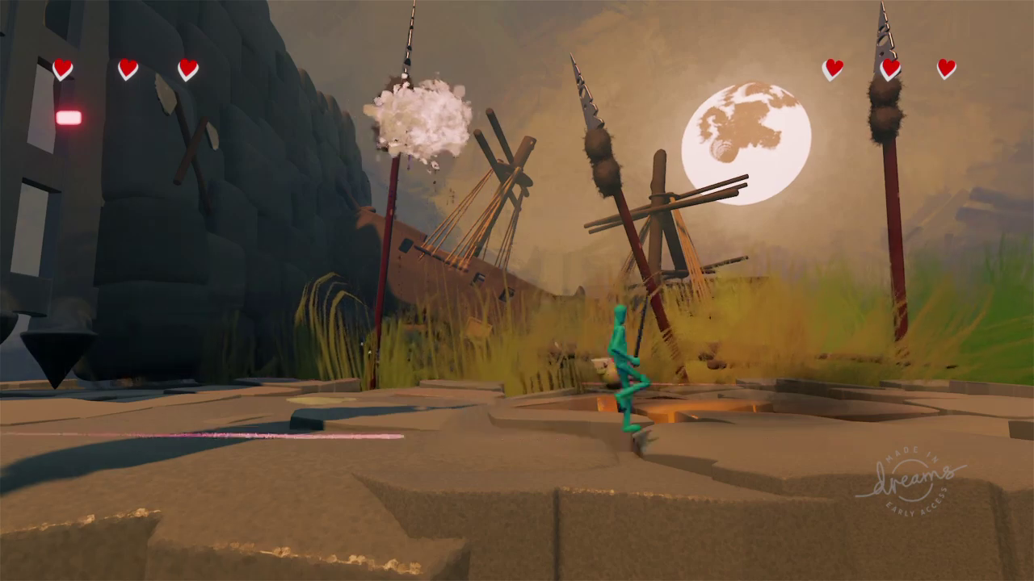
Pause New c 2, exit the creation and return to My Creations.
key("Escape")
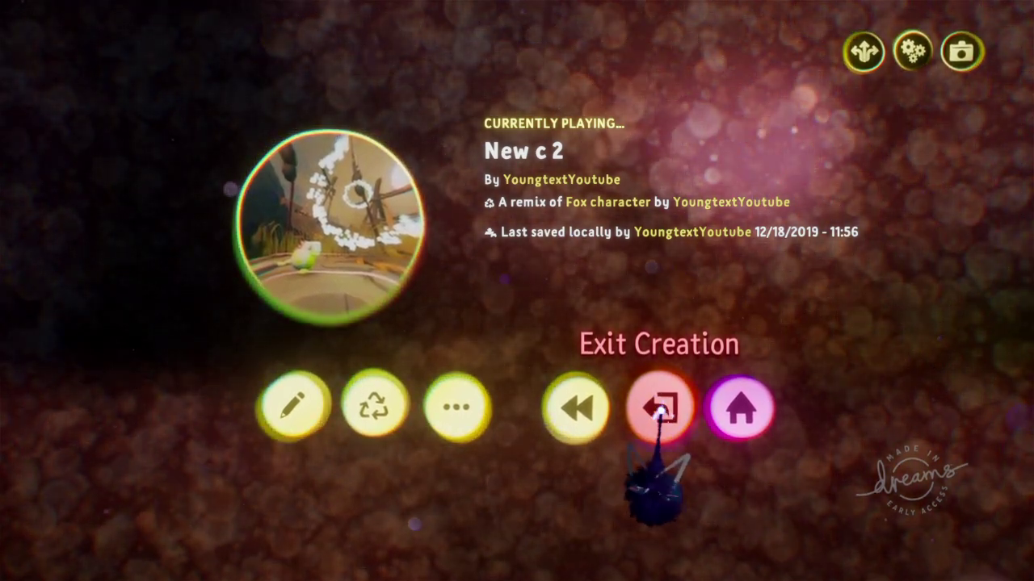
left_click(664, 406)
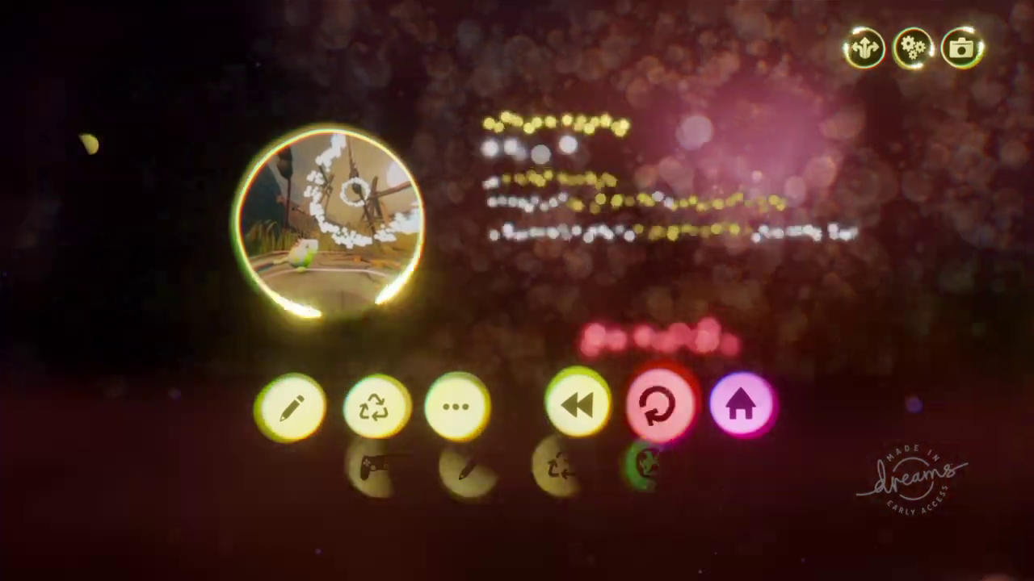
key("Escape")
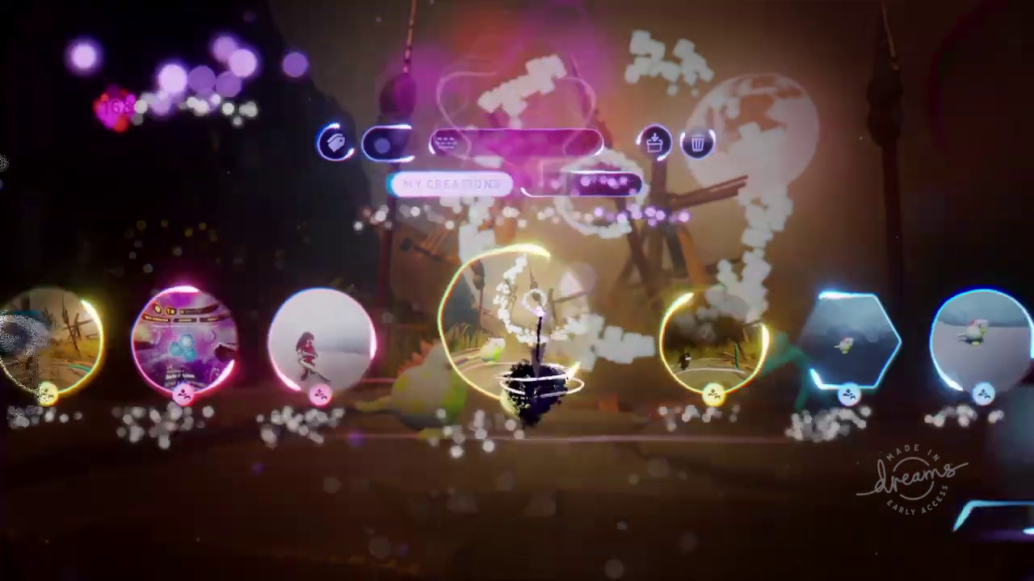